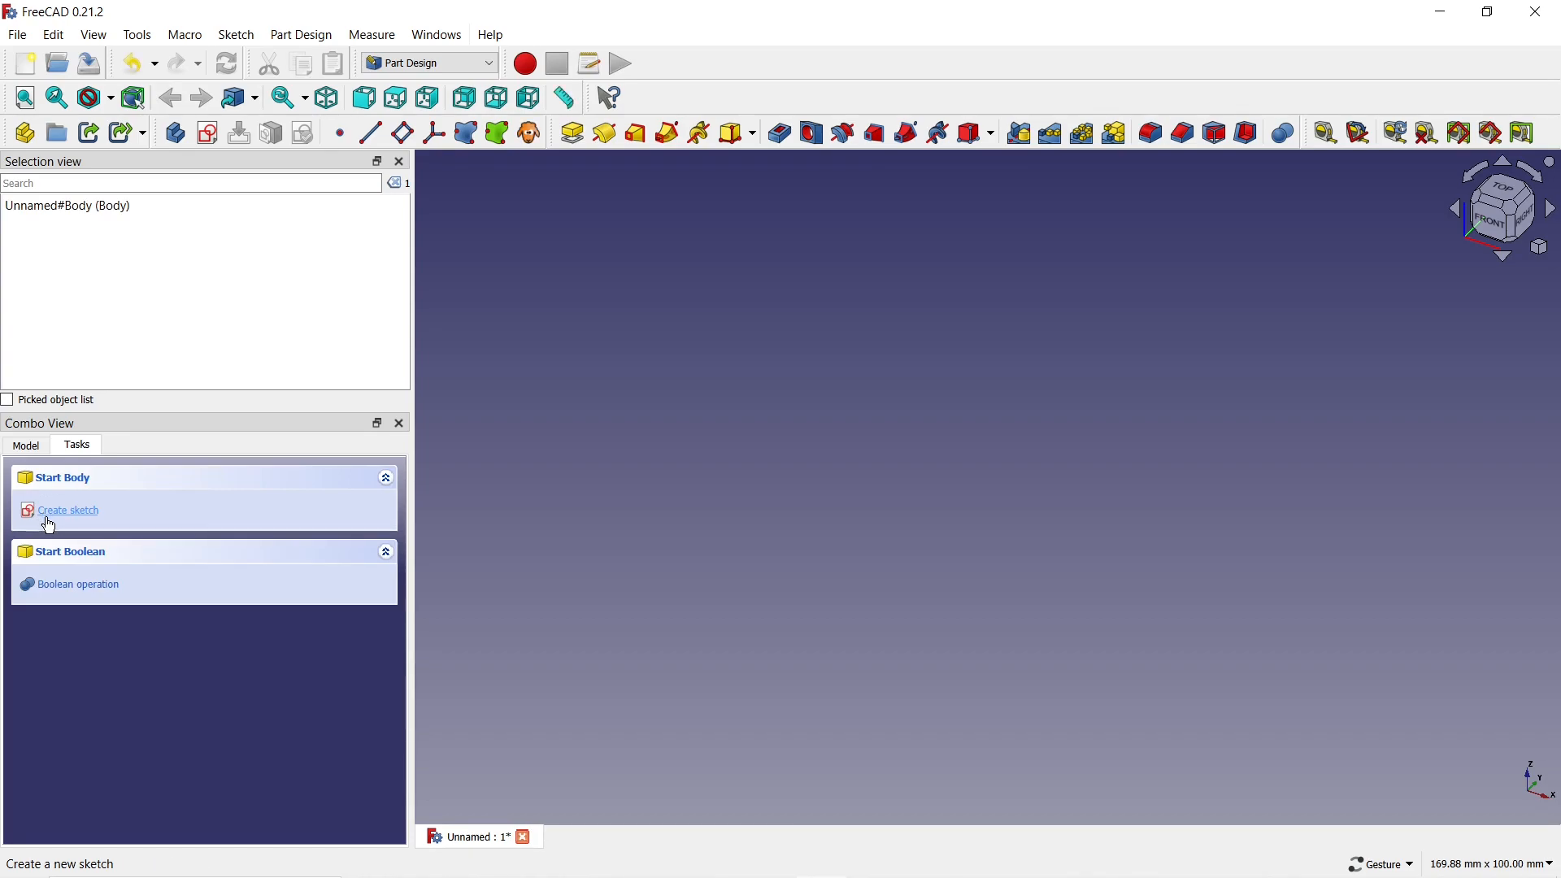
Create a sketch on the XY plane and draw a rectangle about 47 mm high, centred on the origin.
{"action": "left_click", "coordinate": [81, 568]}
{"action": "left_click", "coordinate": [159, 490]}
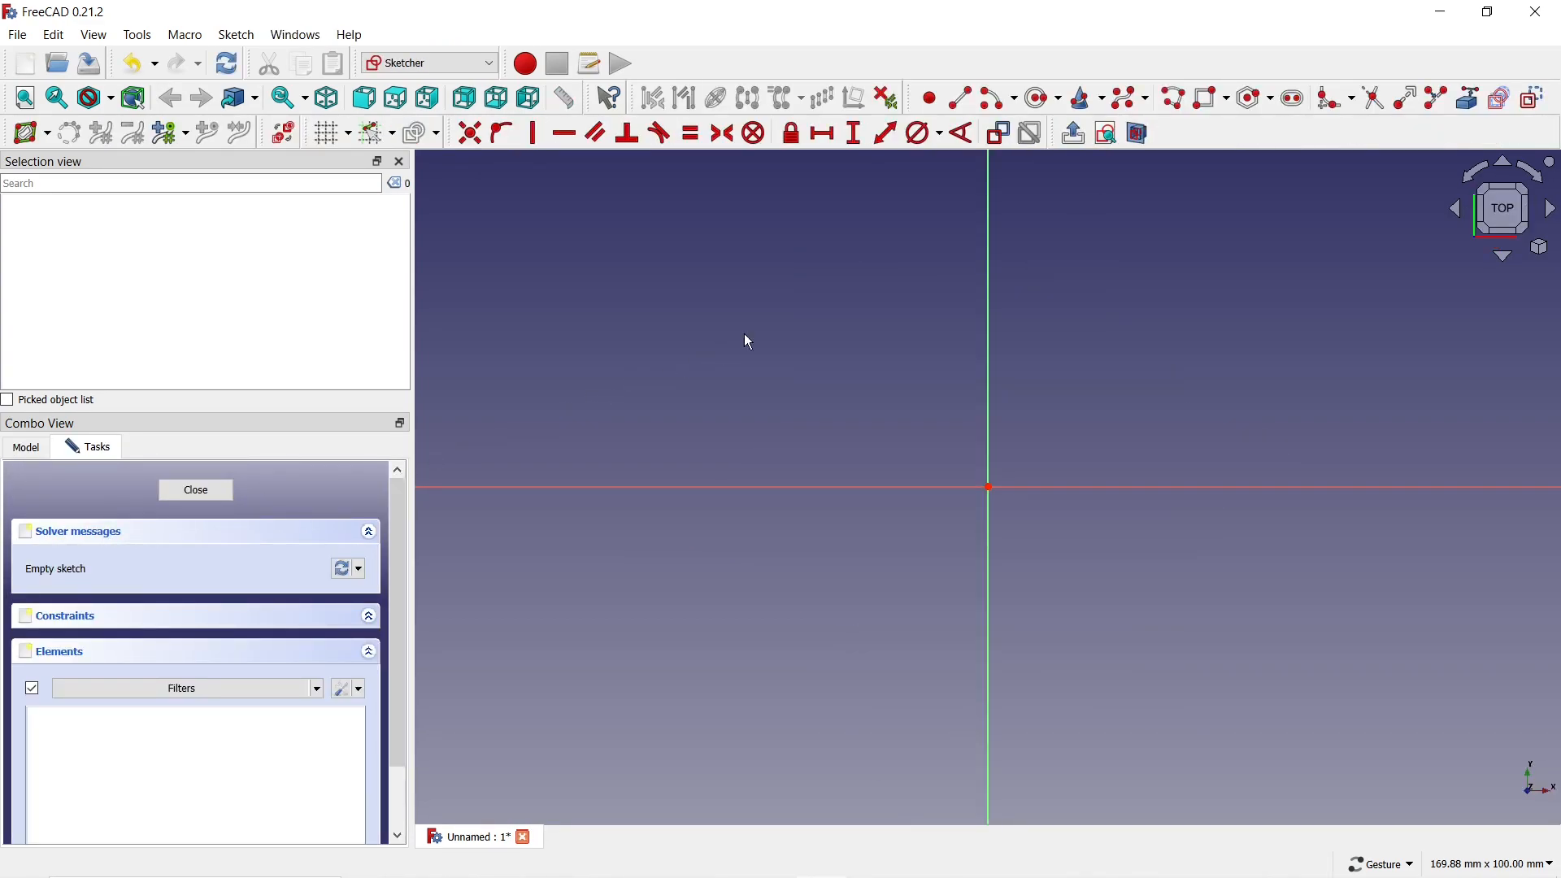
{"action": "left_click", "coordinate": [1230, 99]}
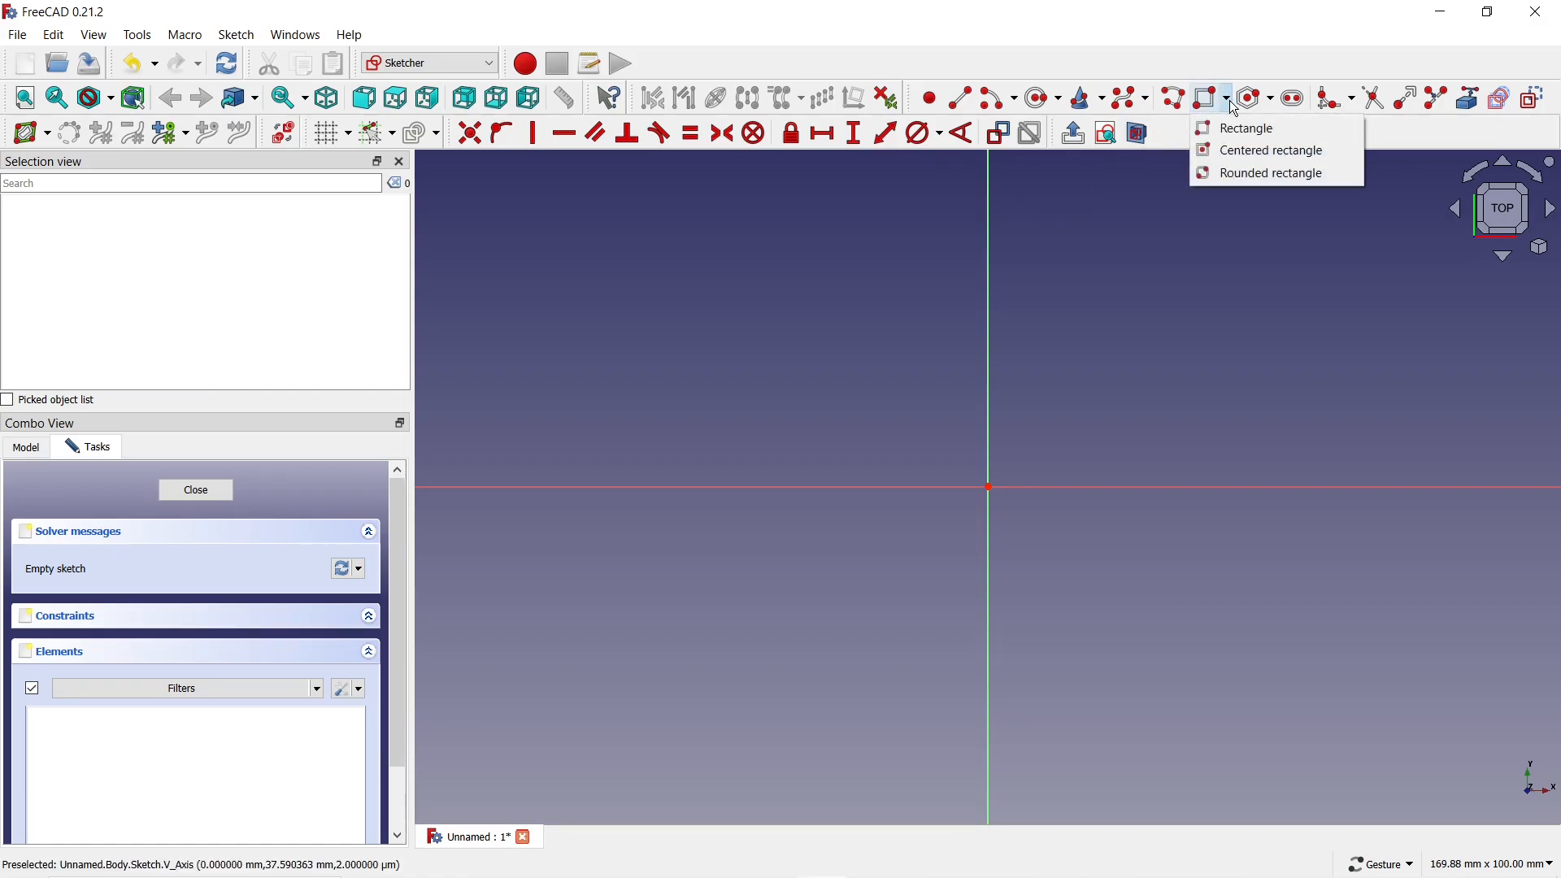
{"action": "left_click", "coordinate": [1233, 155]}
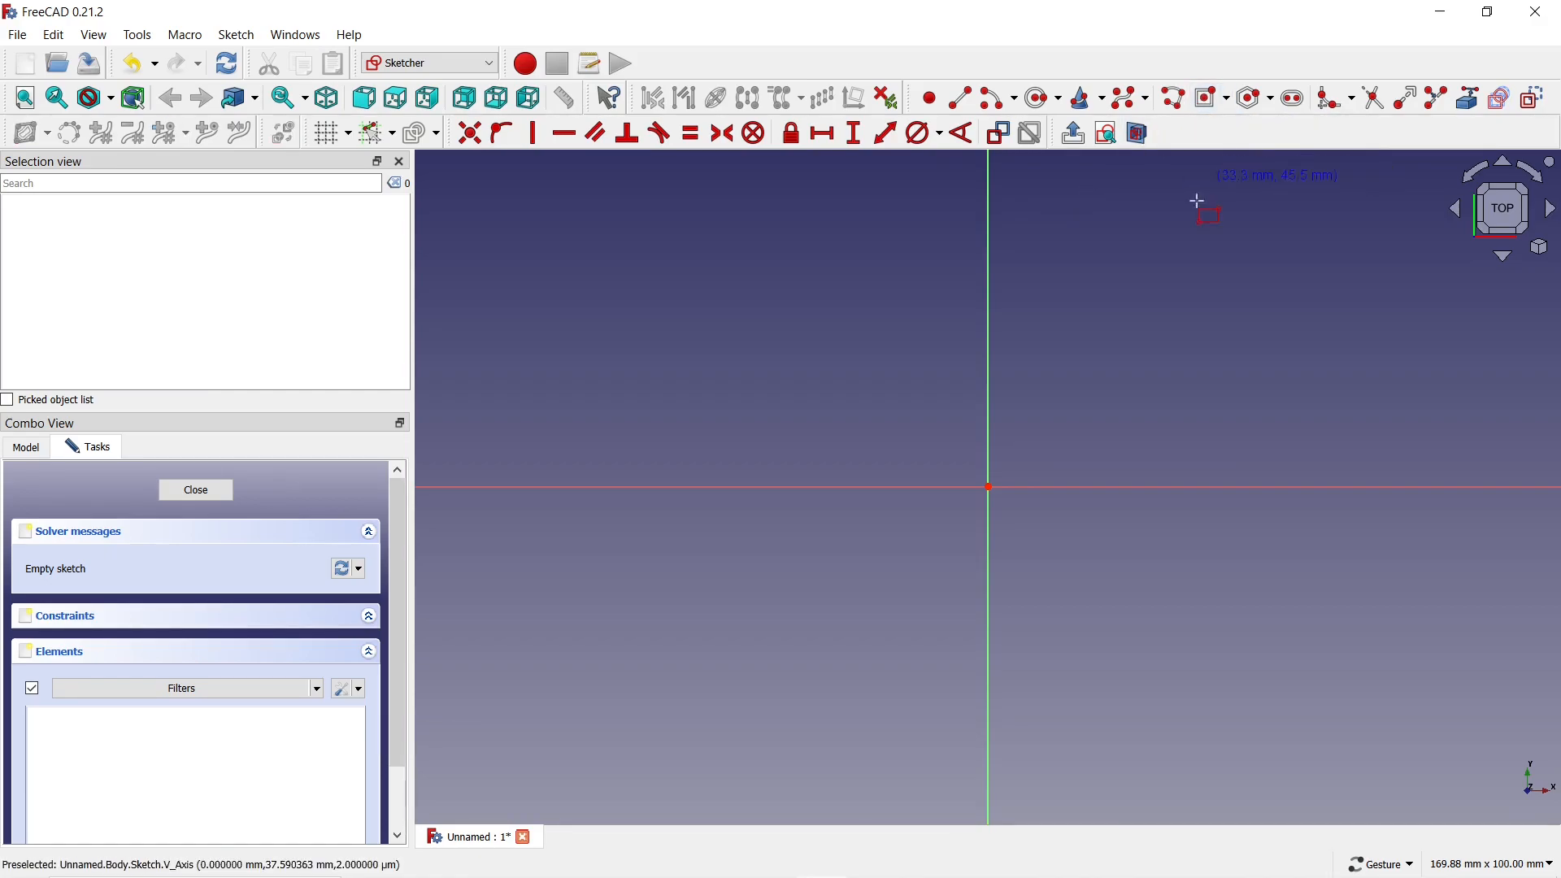
{"action": "left_click", "coordinate": [988, 486]}
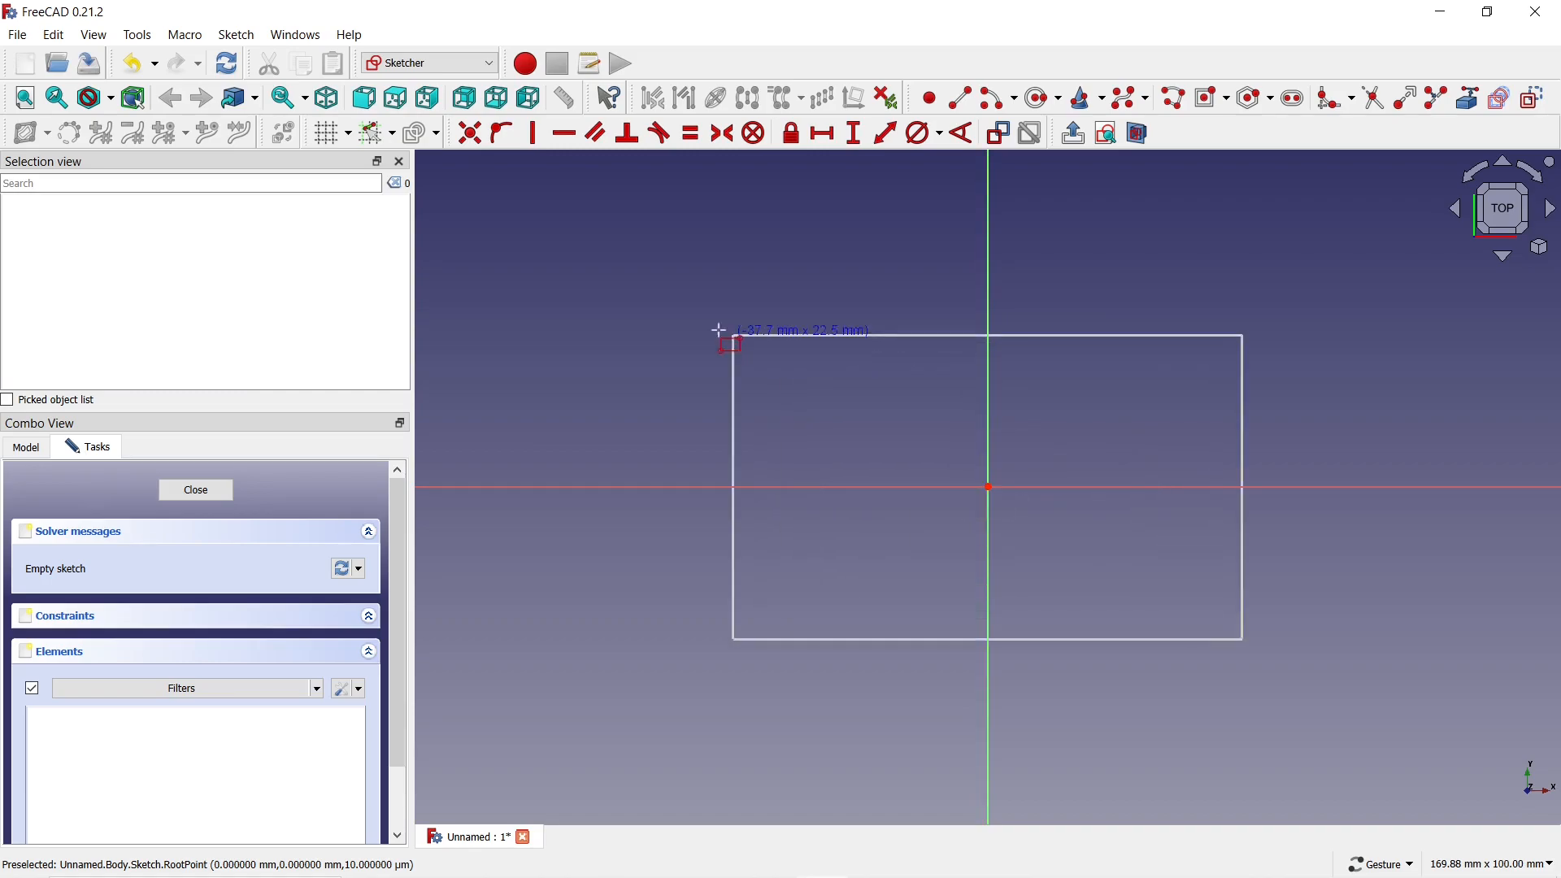
{"action": "left_click", "coordinate": [703, 328]}
Constrain the rectangle to a horizontal width of 80 mm and a vertical height of 40 mm.
{"action": "left_click", "coordinate": [824, 132]}
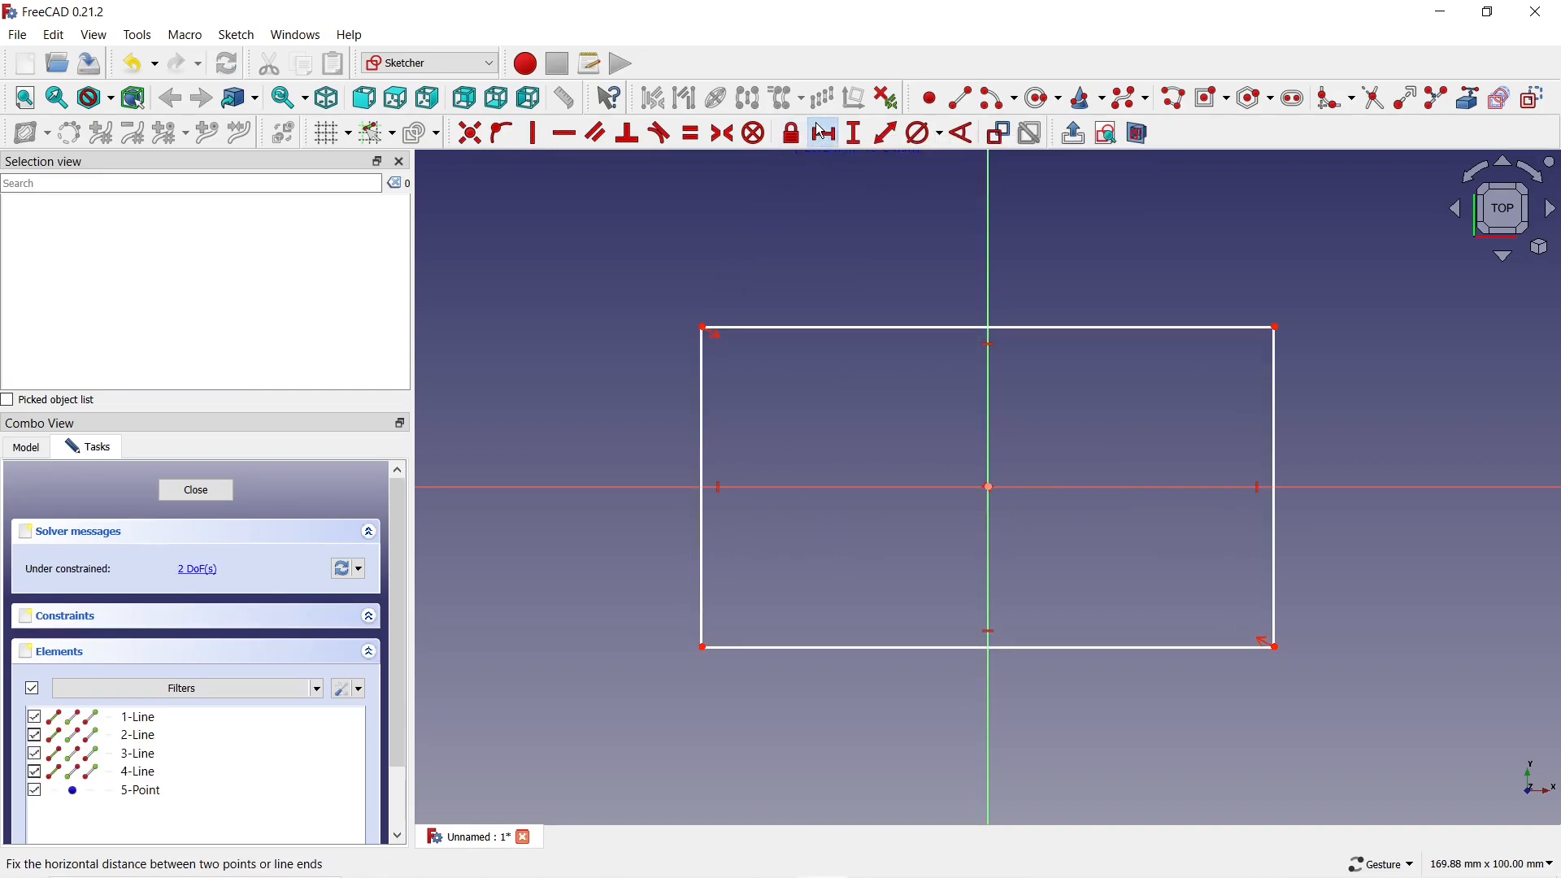
{"action": "left_click", "coordinate": [833, 328]}
{"action": "type", "text": "80"}
{"action": "key", "text": "Return"}
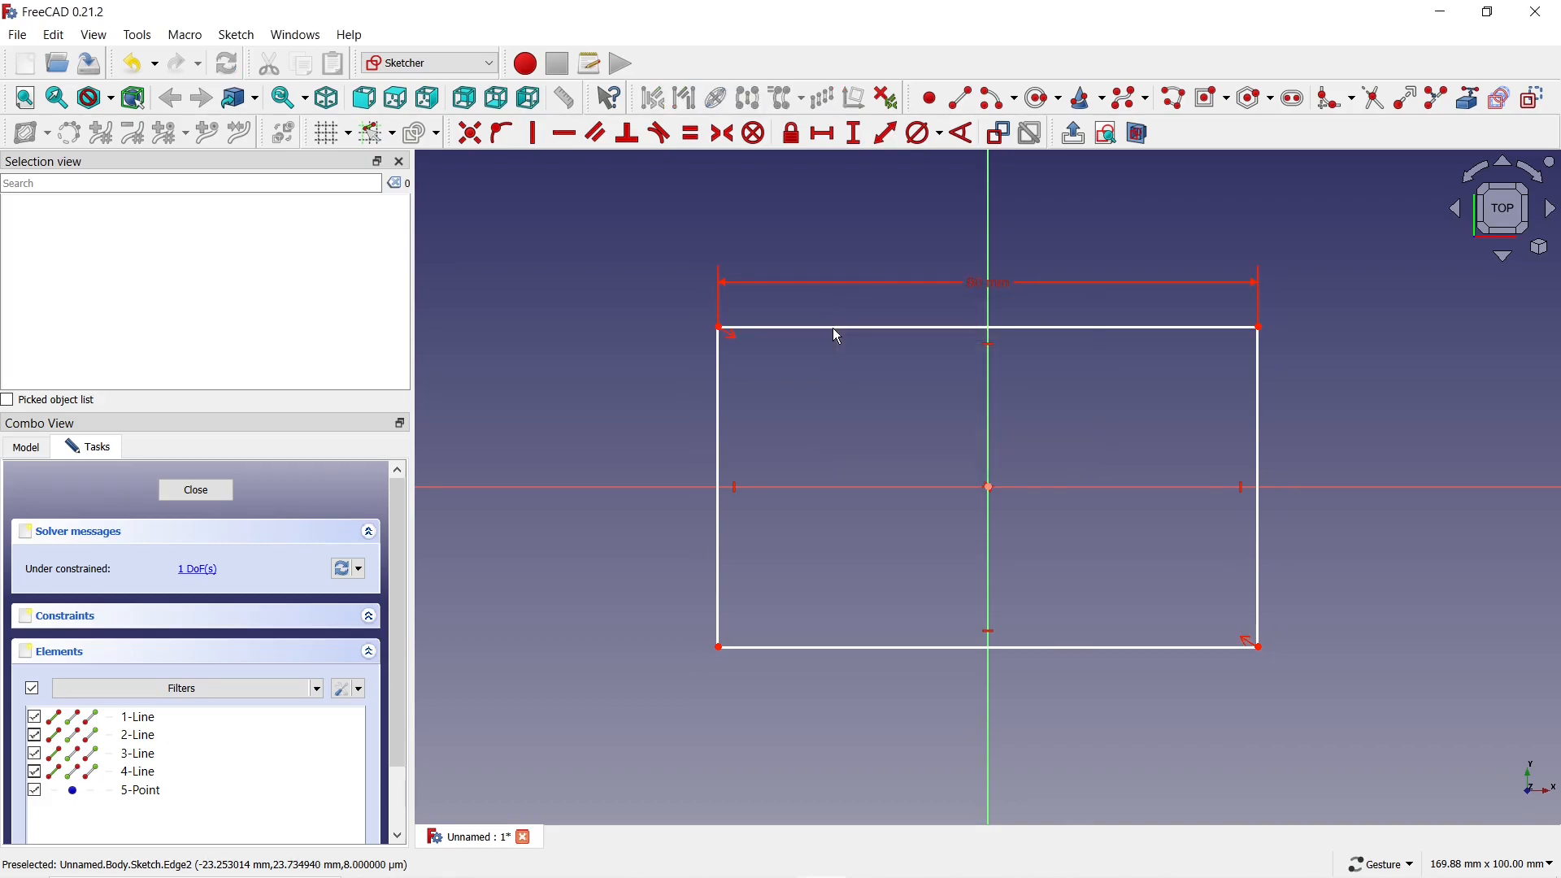
{"action": "left_click", "coordinate": [859, 142]}
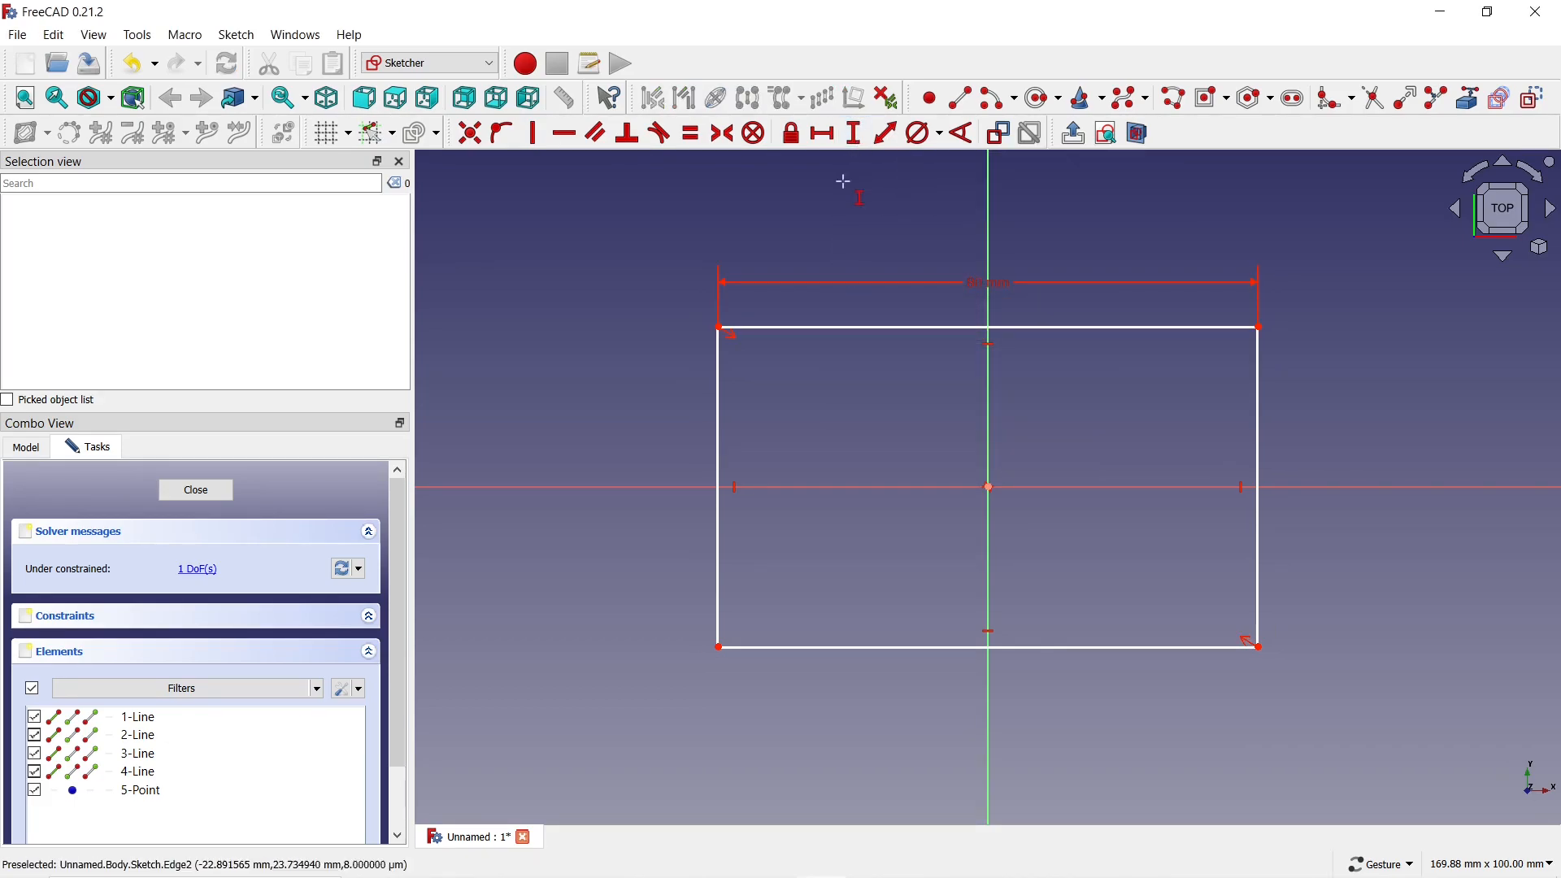
{"action": "left_click", "coordinate": [723, 396]}
{"action": "type", "text": "40"}
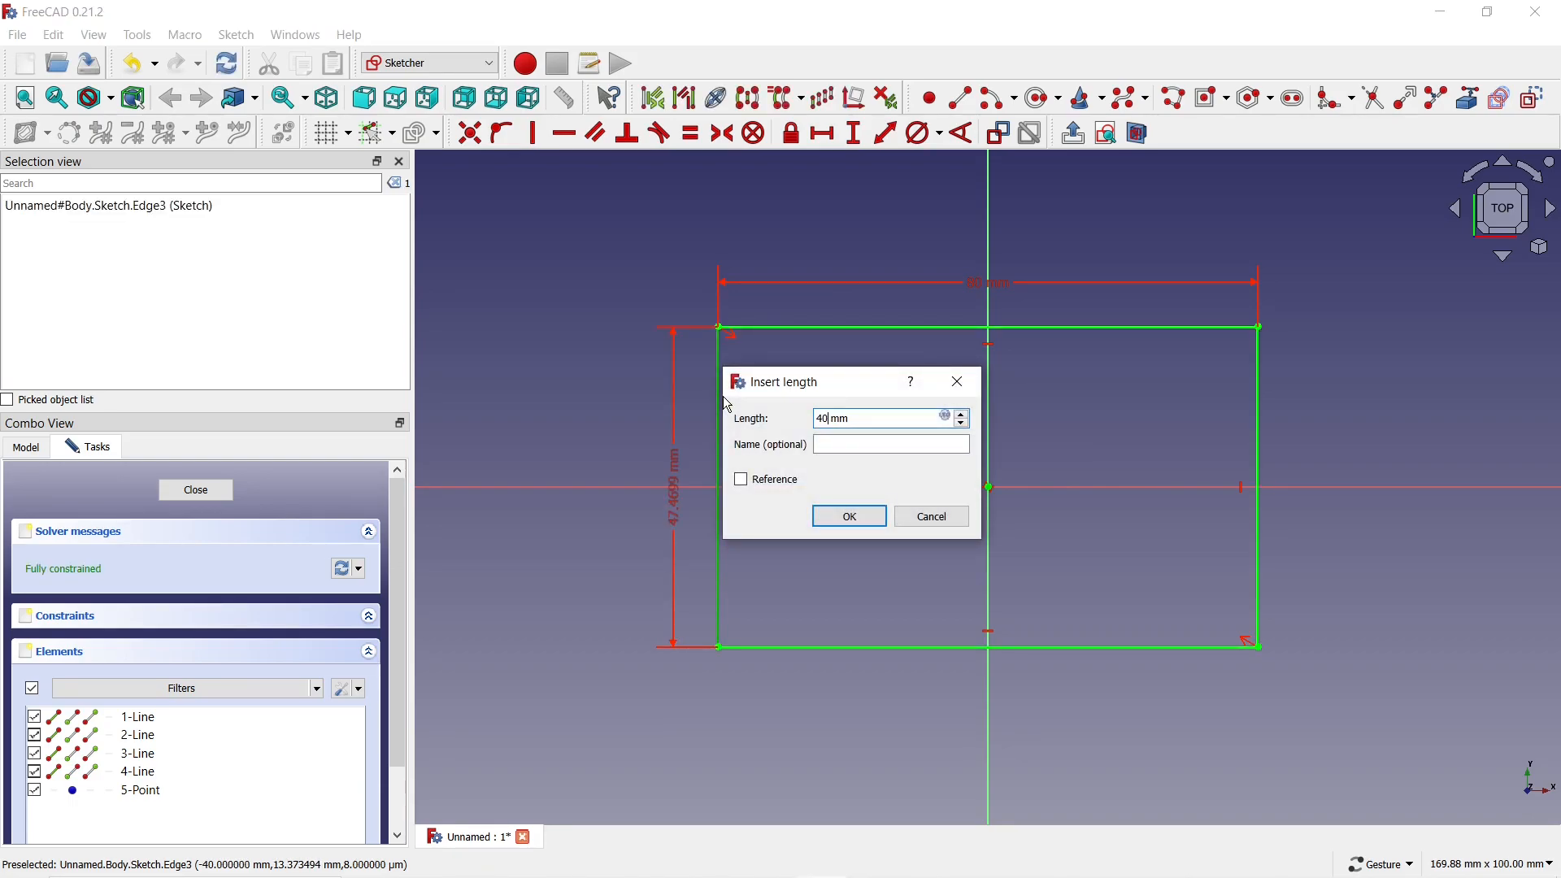
{"action": "key", "text": "Return"}
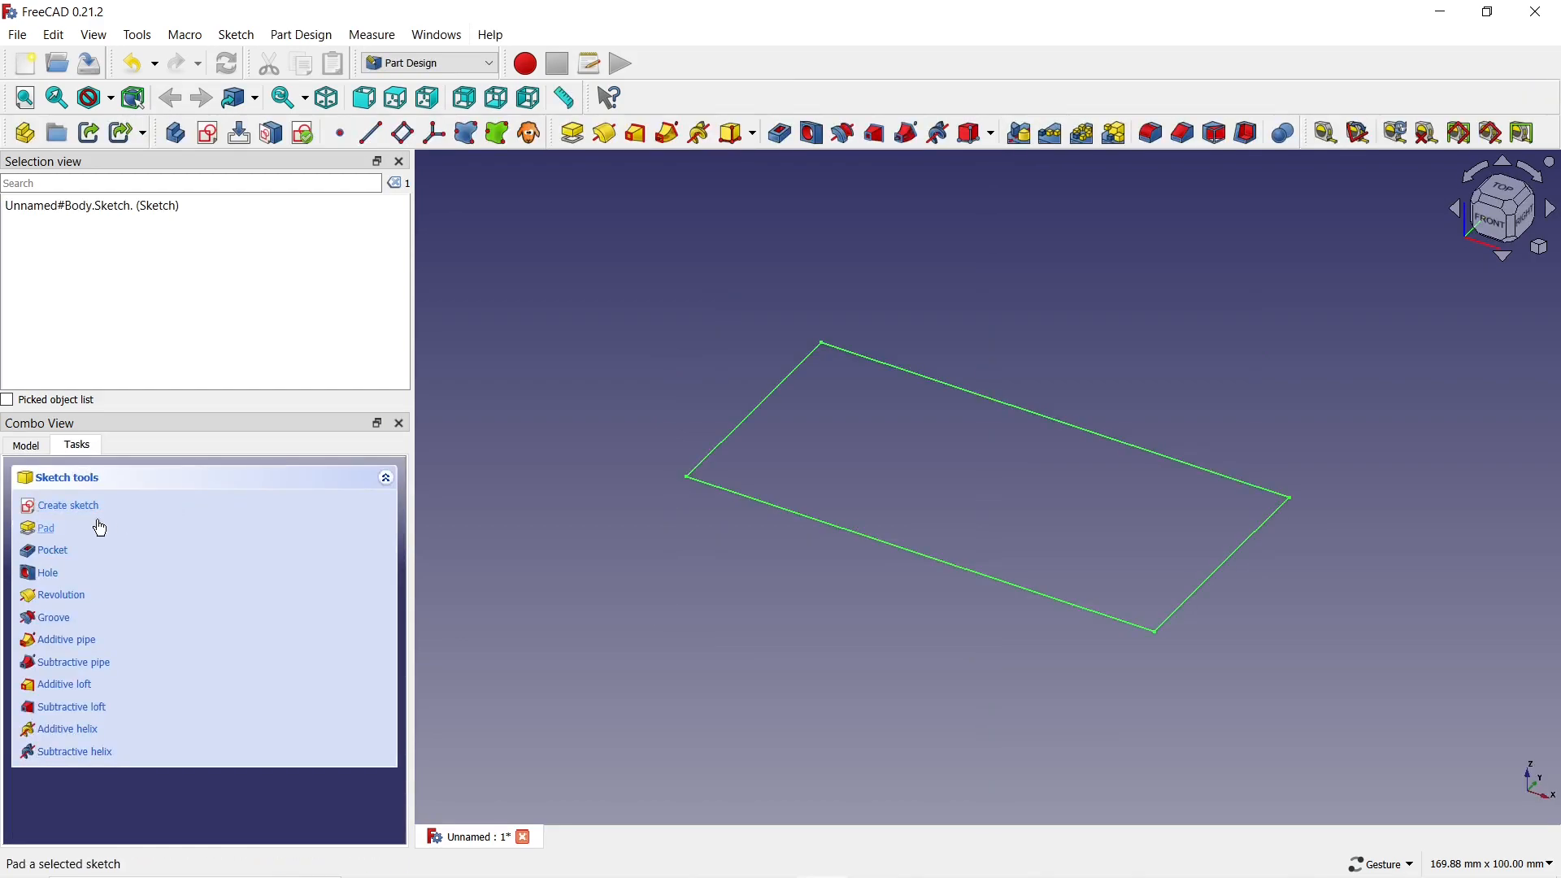
Pad the rectangle sketch by 10 mm, symmetric to the sketch plane.
{"action": "left_click", "coordinate": [57, 535]}
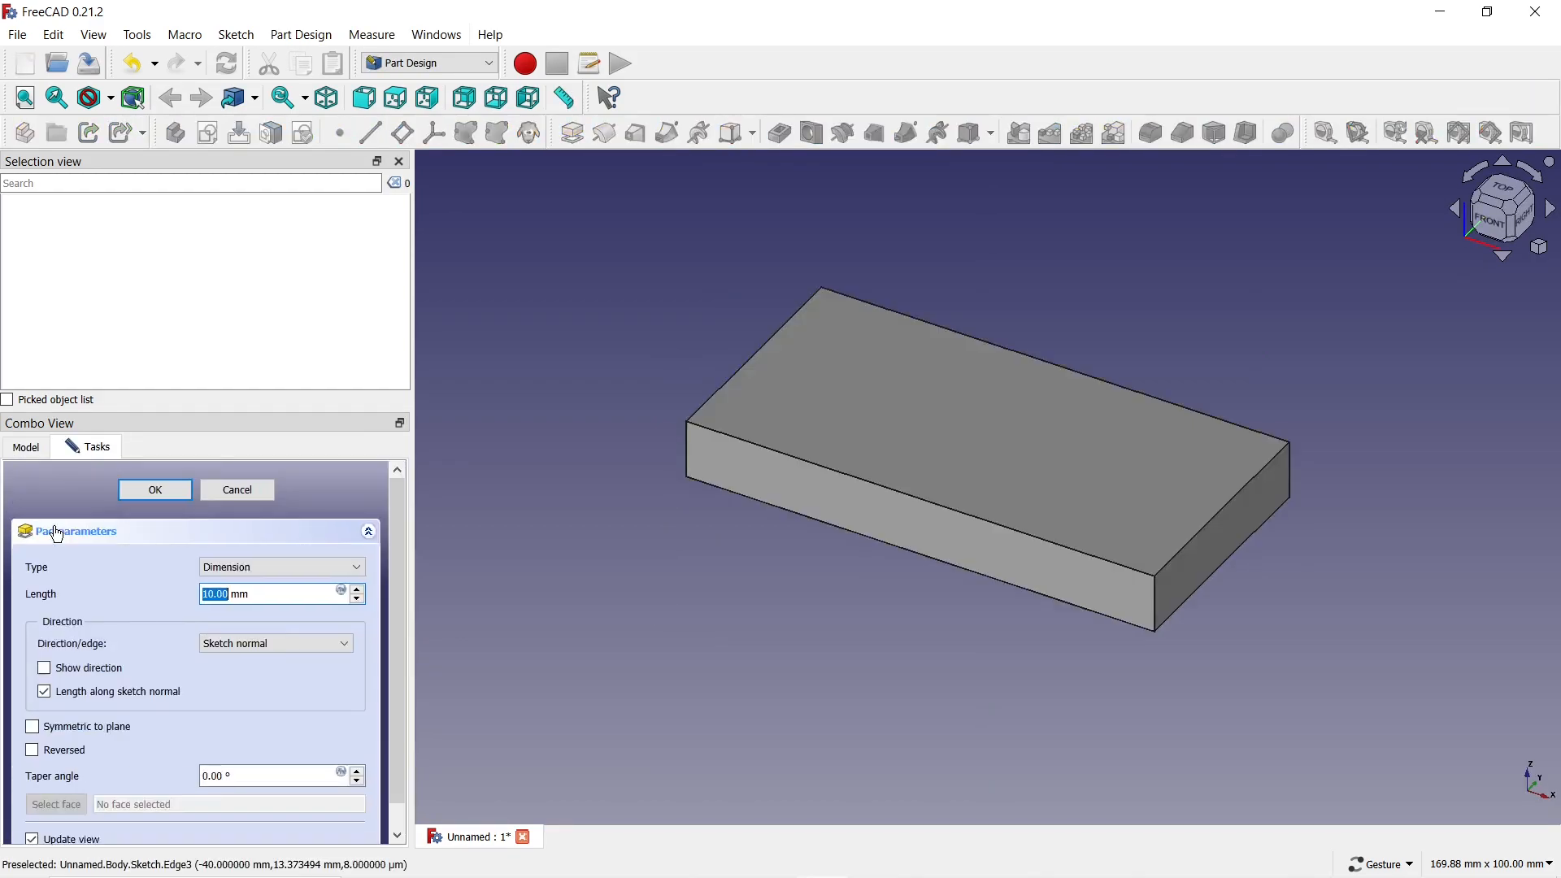
{"action": "left_click", "coordinate": [32, 728]}
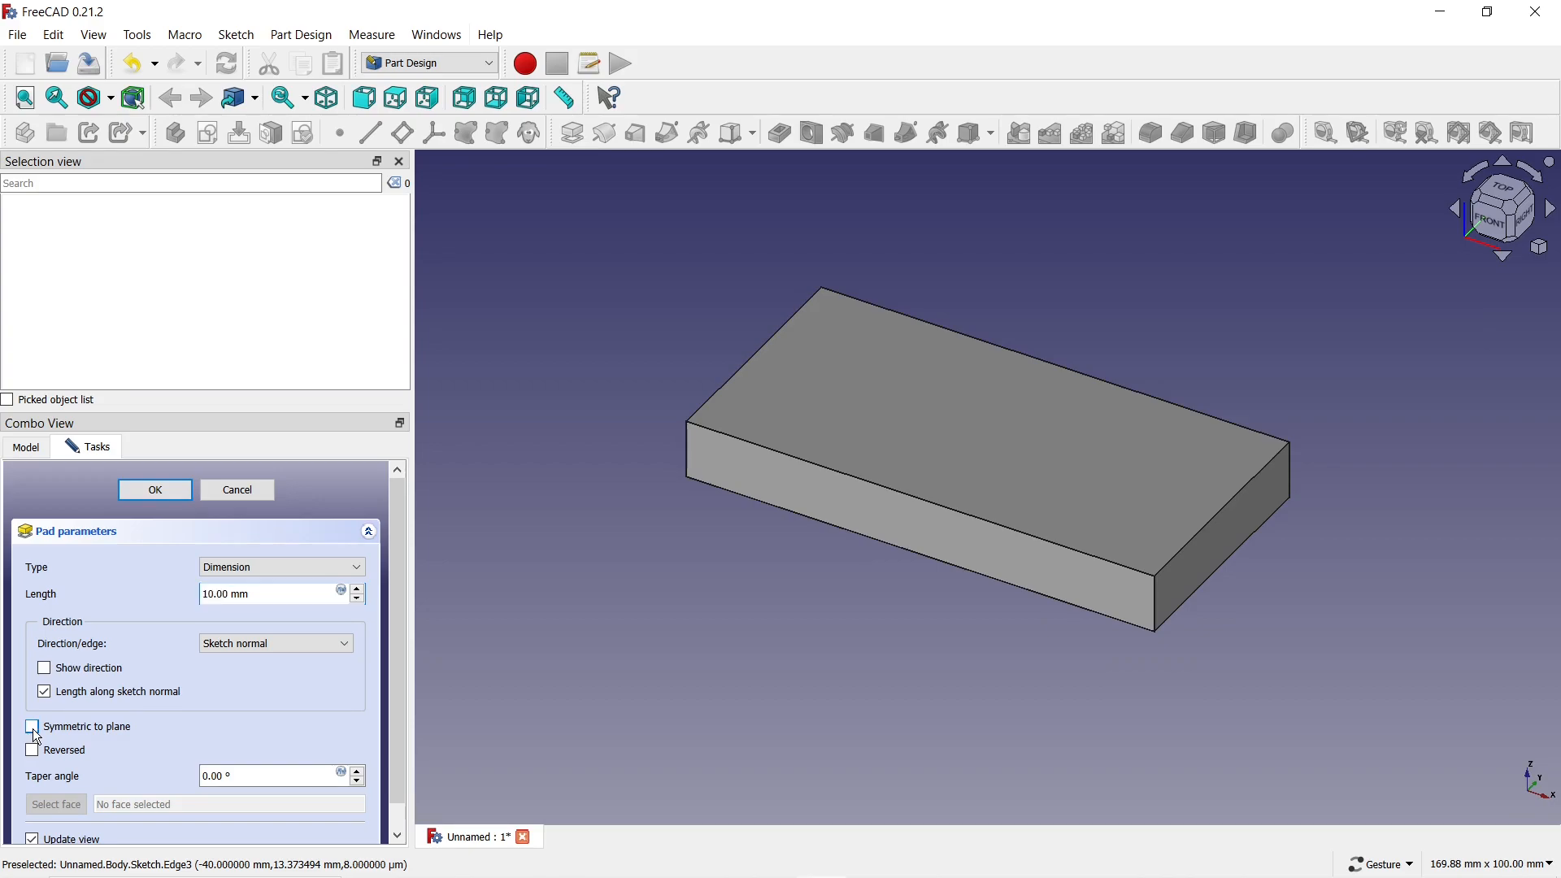
{"action": "left_click", "coordinate": [163, 494]}
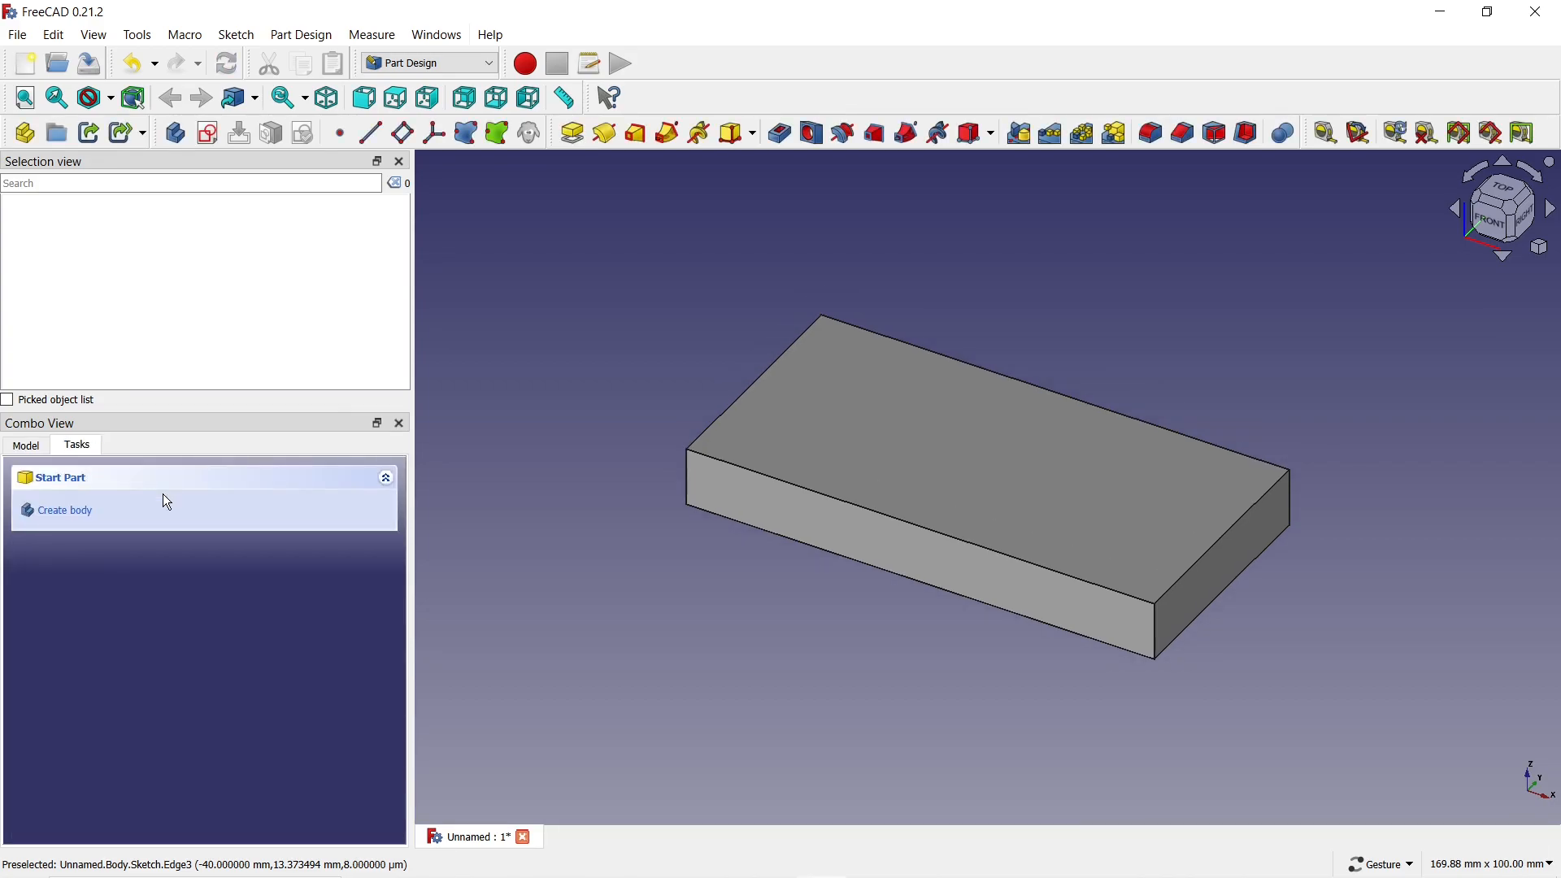
Create a new sketch on the XY plane through the block and switch it to section view.
{"action": "left_click", "coordinate": [207, 137]}
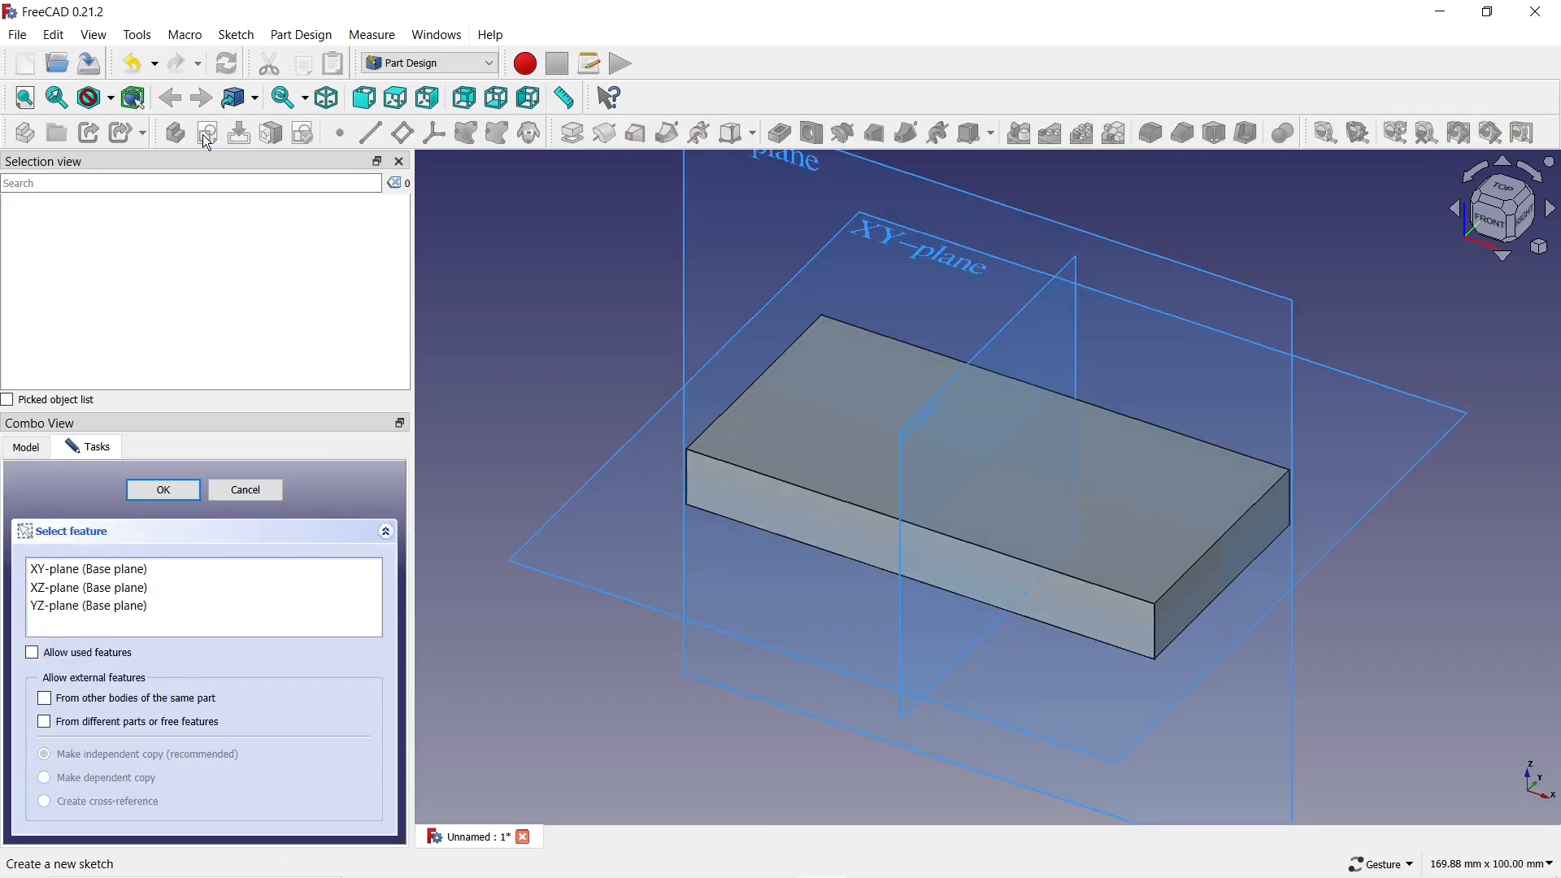
{"action": "left_click_drag", "start_coordinate": [537, 656], "coordinate": [608, 665]}
{"action": "left_click", "coordinate": [607, 665]}
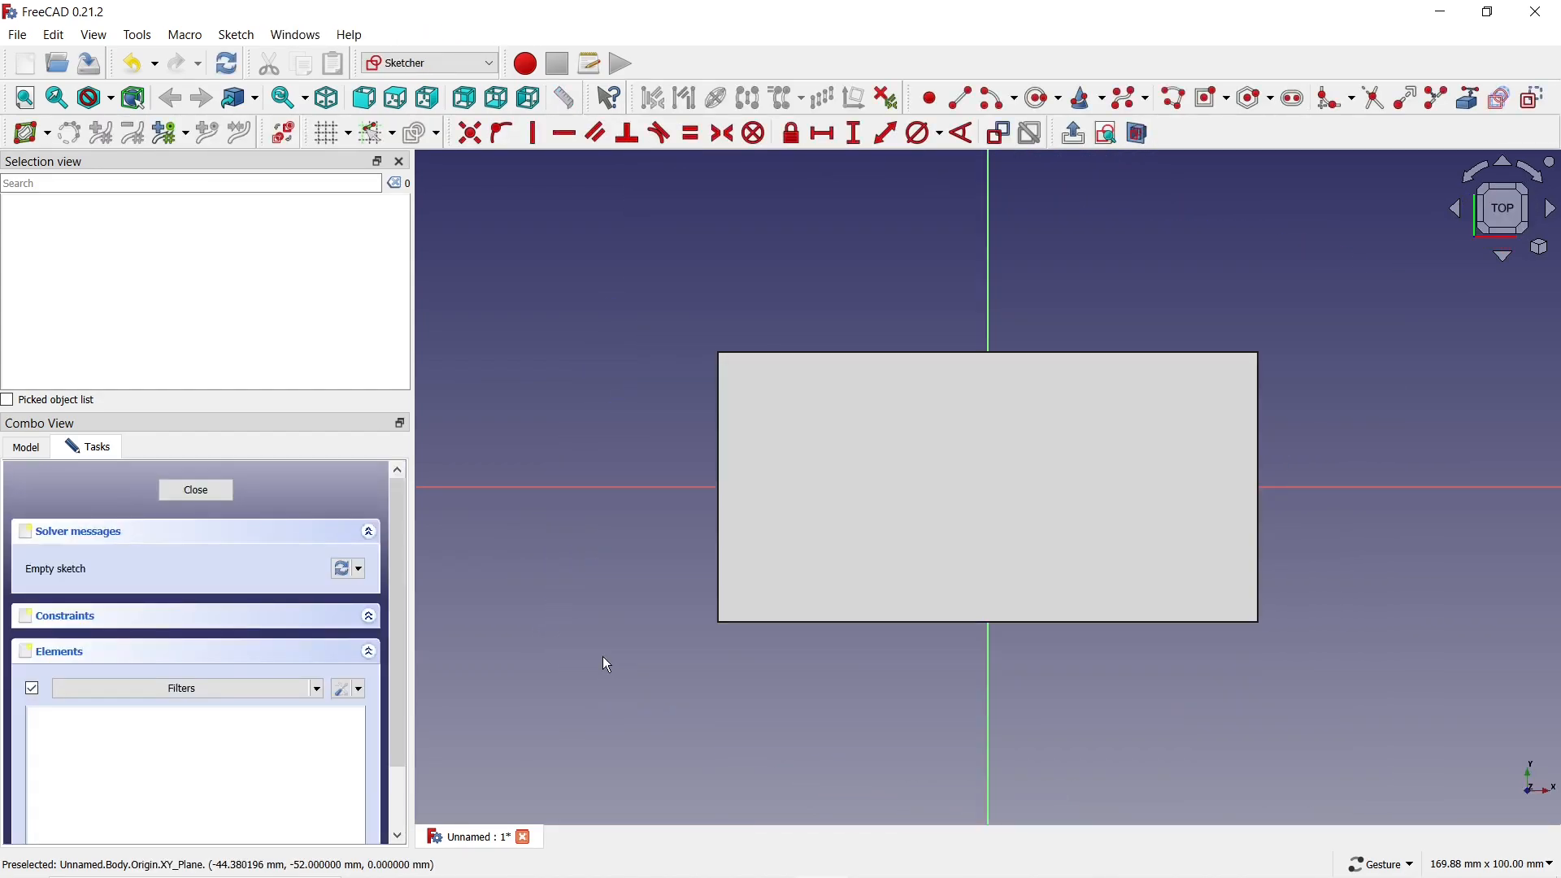
{"action": "left_click", "coordinate": [1140, 136]}
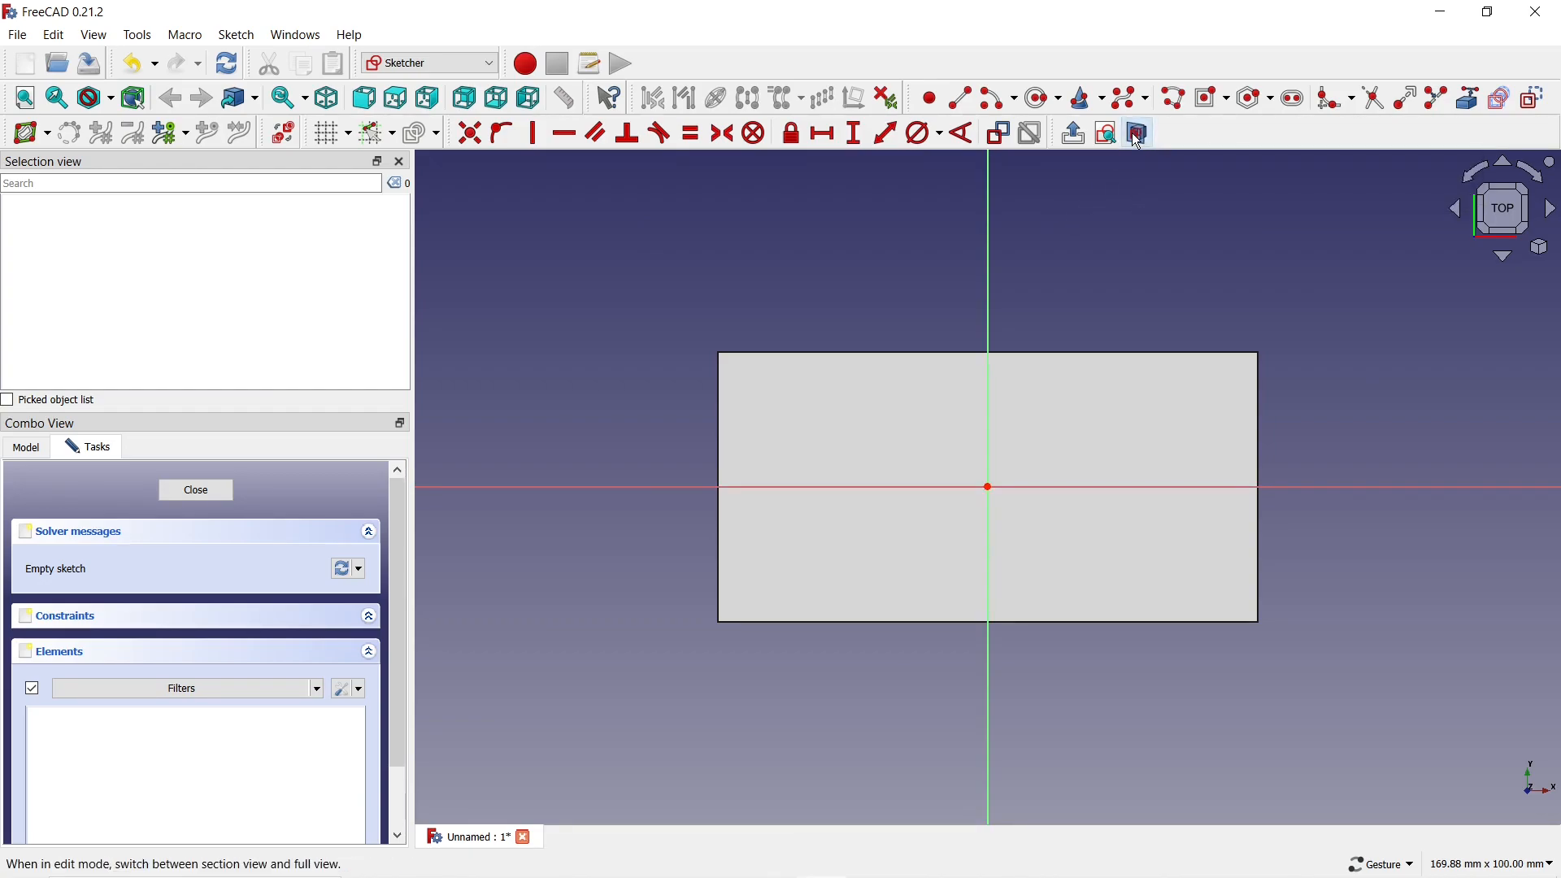
Draw an open polyline from beyond the block's left edge: horizontal line, 7 mm tangent arc, return line, about 6 mm tangent arc, and line past the lower edge.
{"action": "left_click", "coordinate": [1172, 99]}
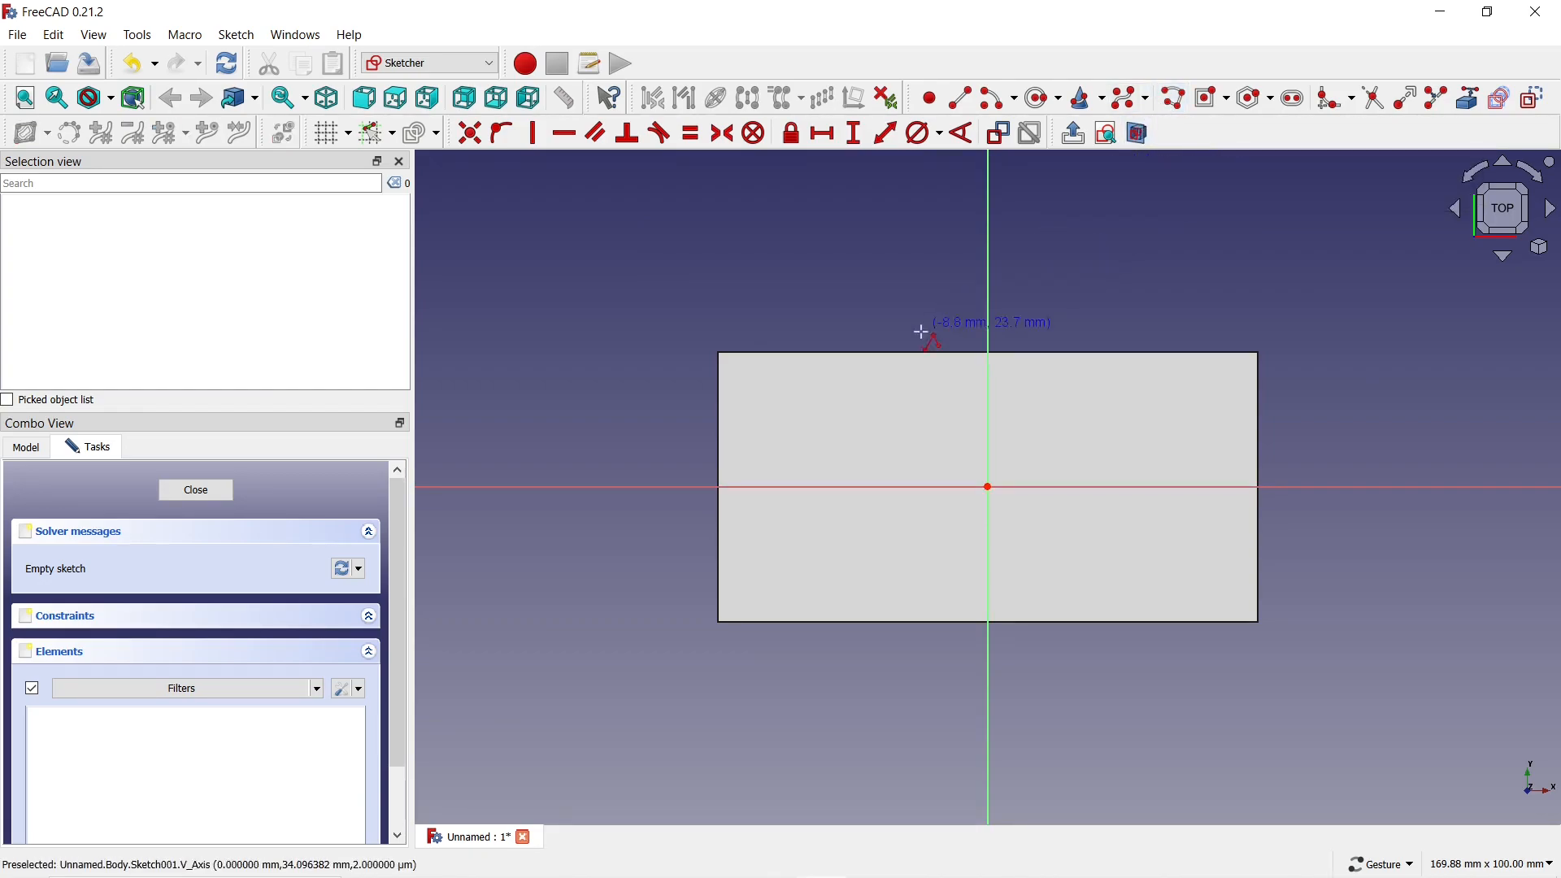
{"action": "left_click", "coordinate": [694, 423]}
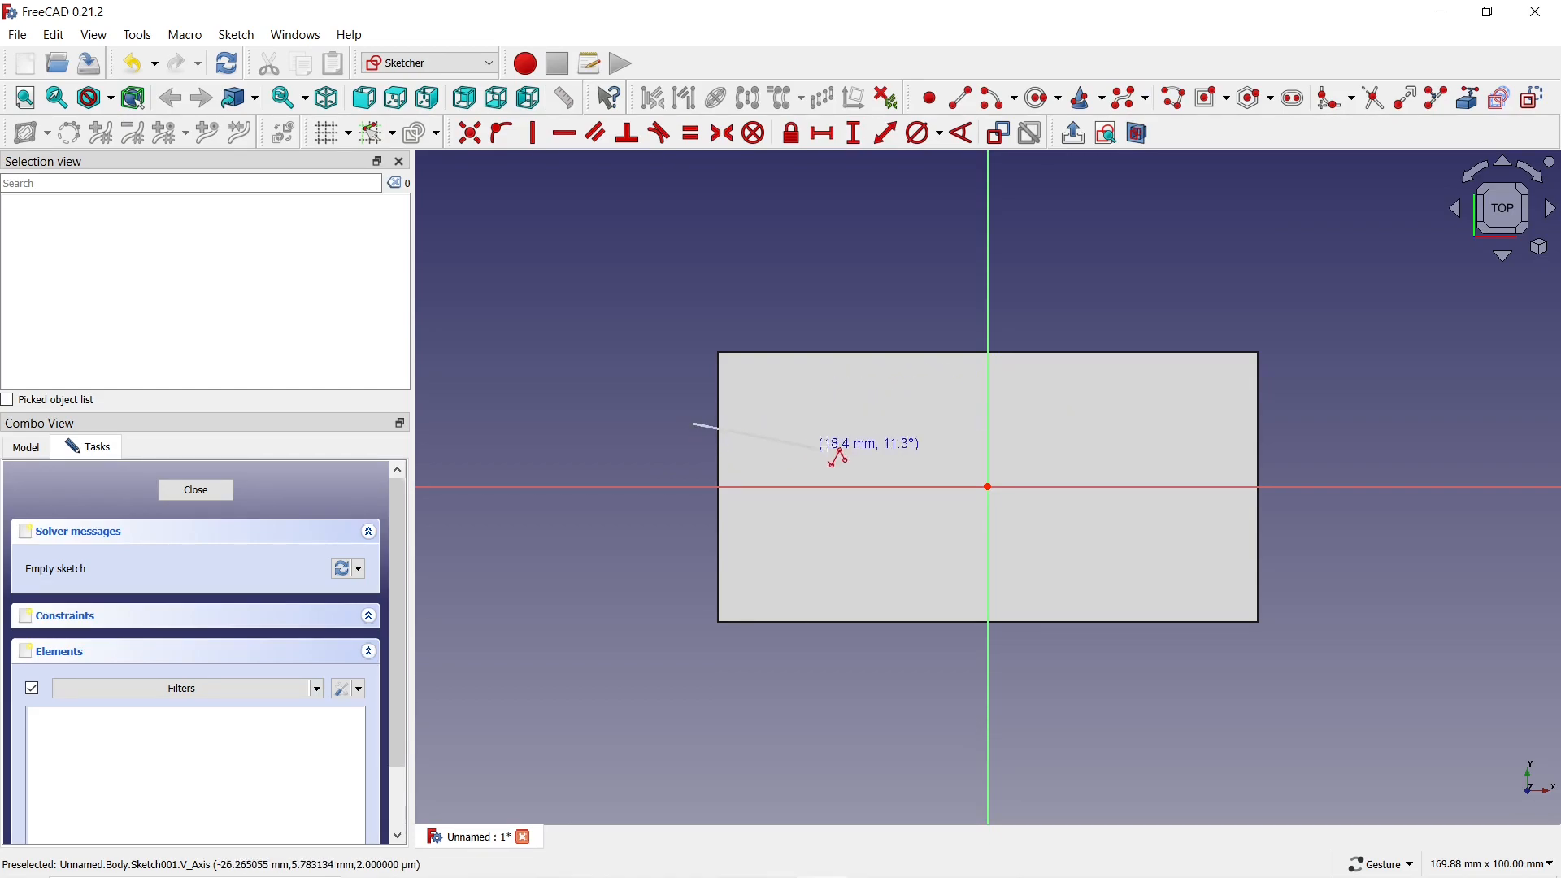
{"action": "left_click", "coordinate": [1093, 423]}
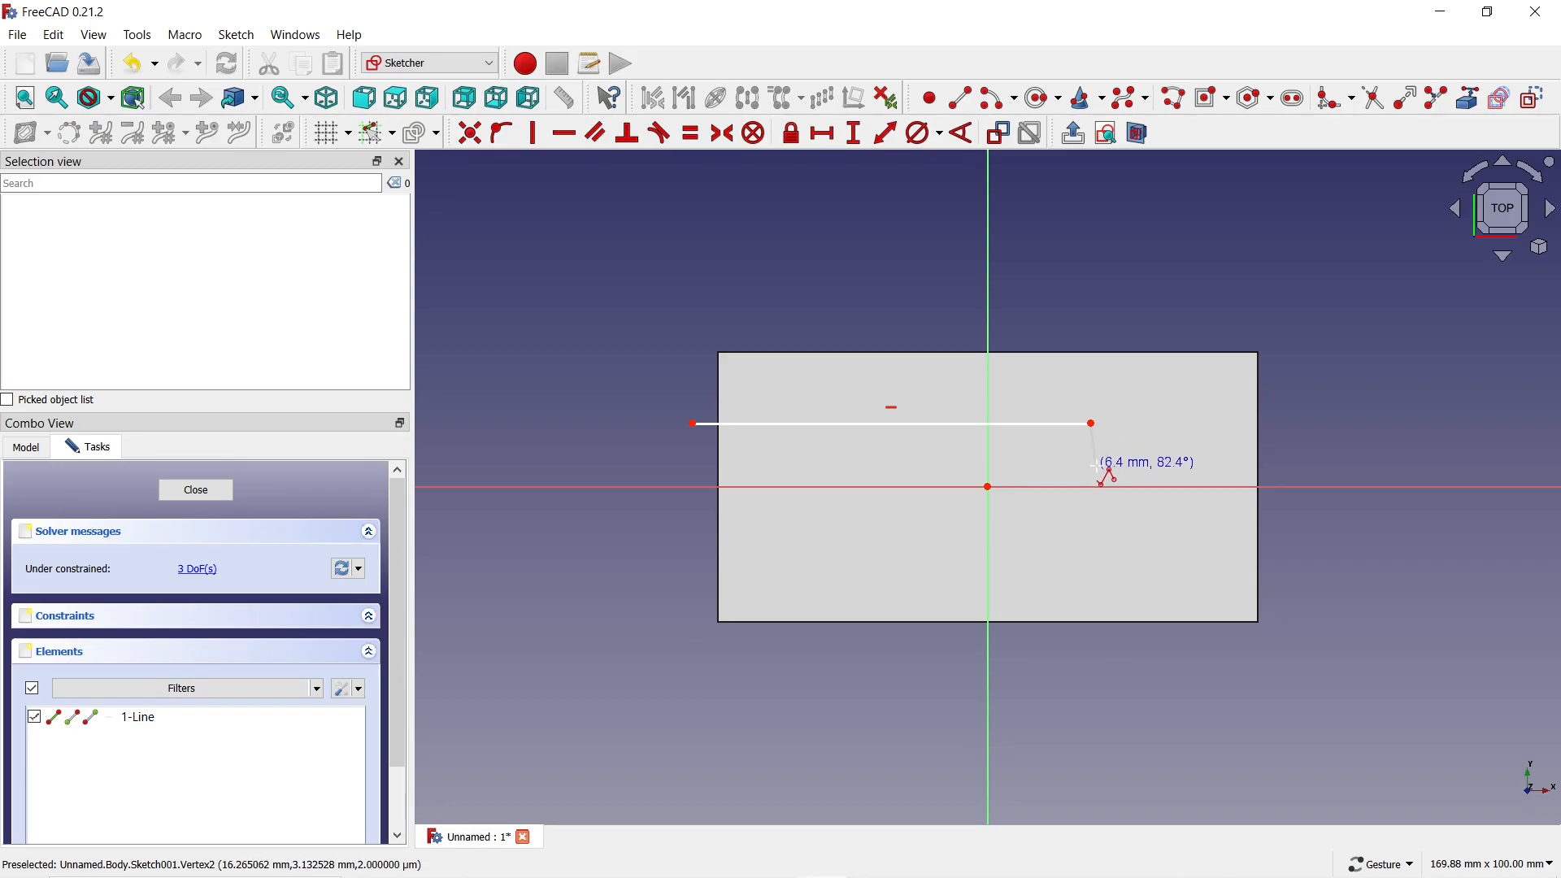
{"action": "key", "text": "m"}
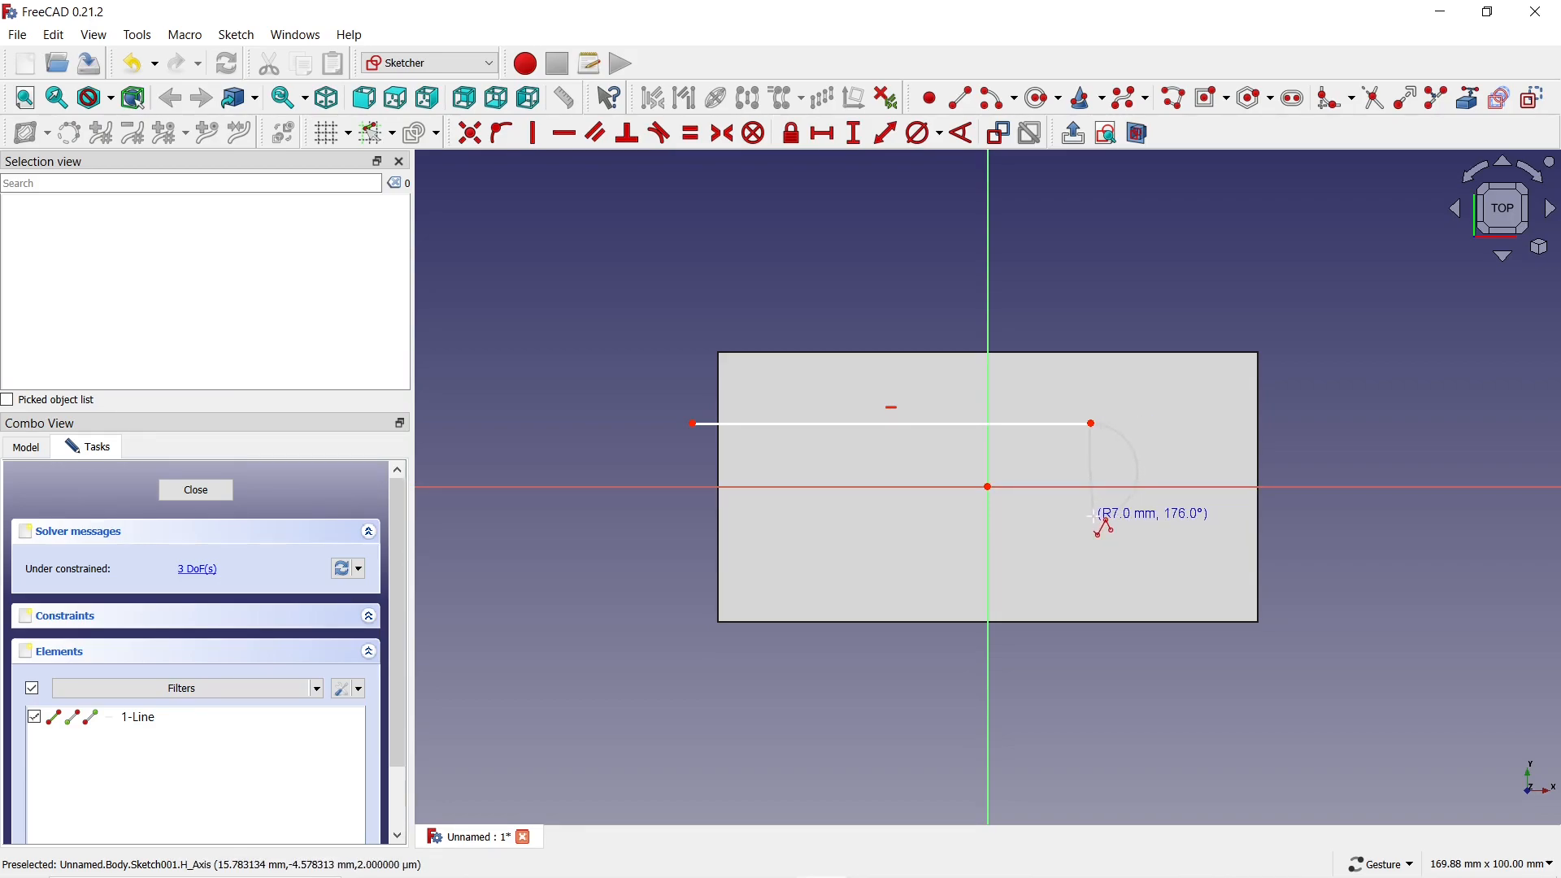
{"action": "left_click", "coordinate": [1095, 518]}
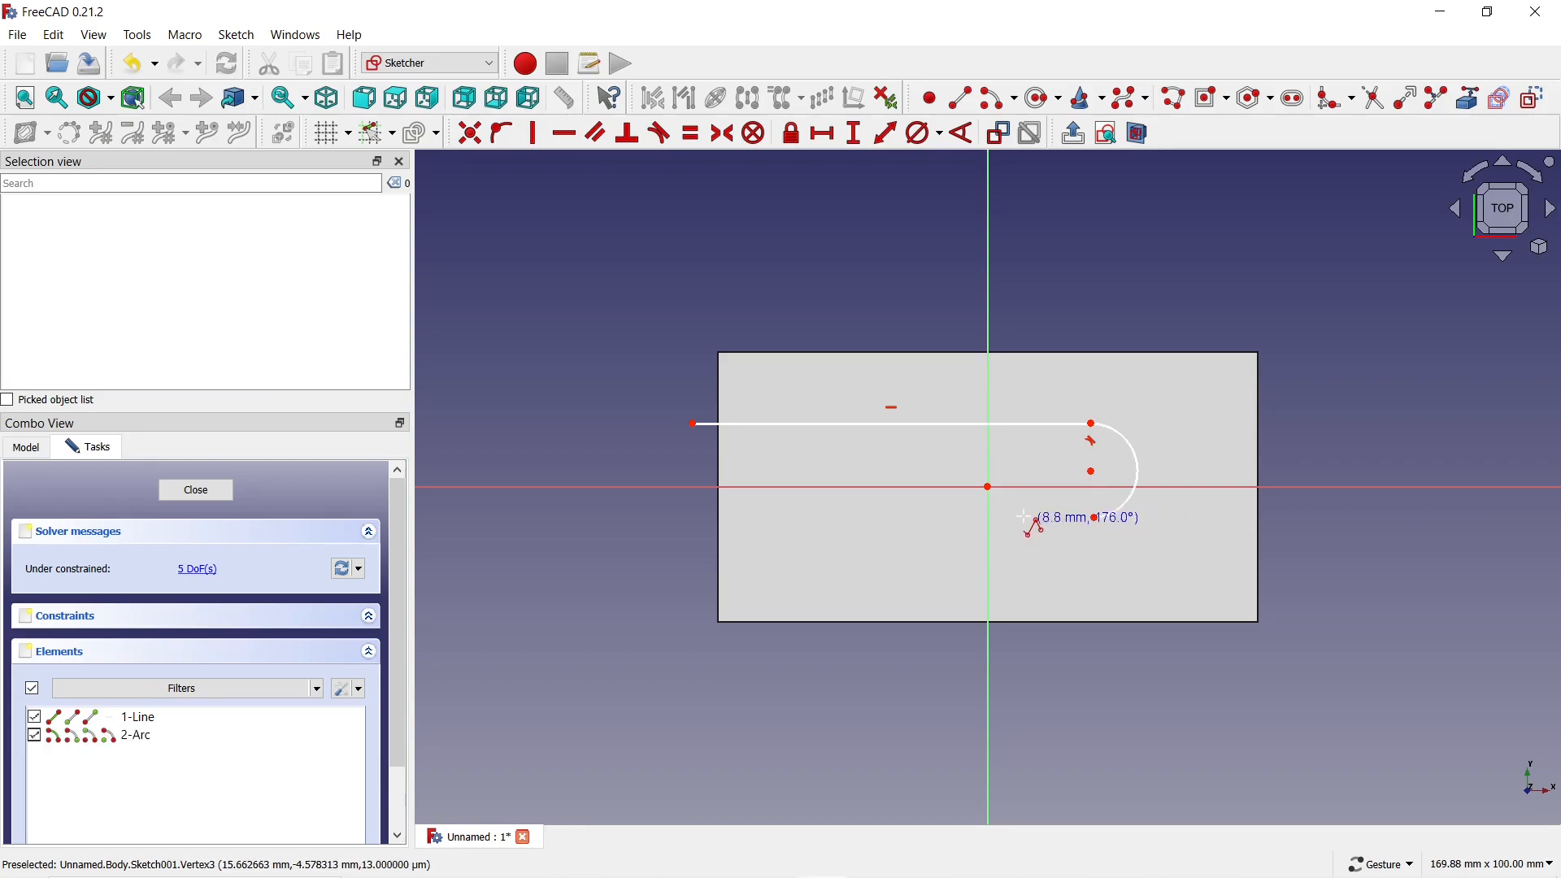
{"action": "left_click", "coordinate": [871, 534]}
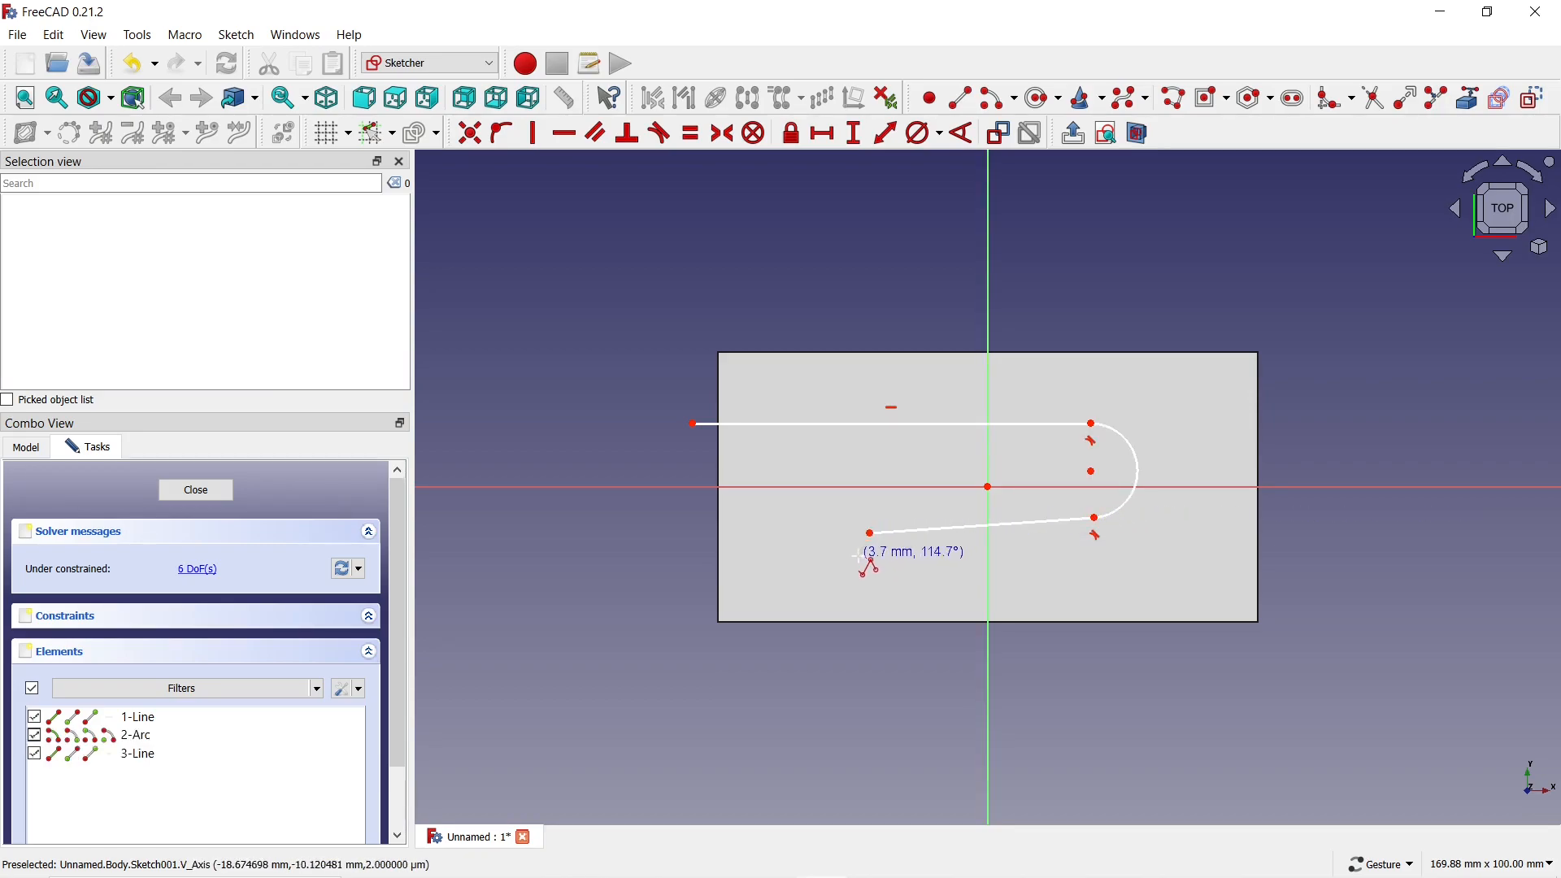
{"action": "key", "text": "m"}
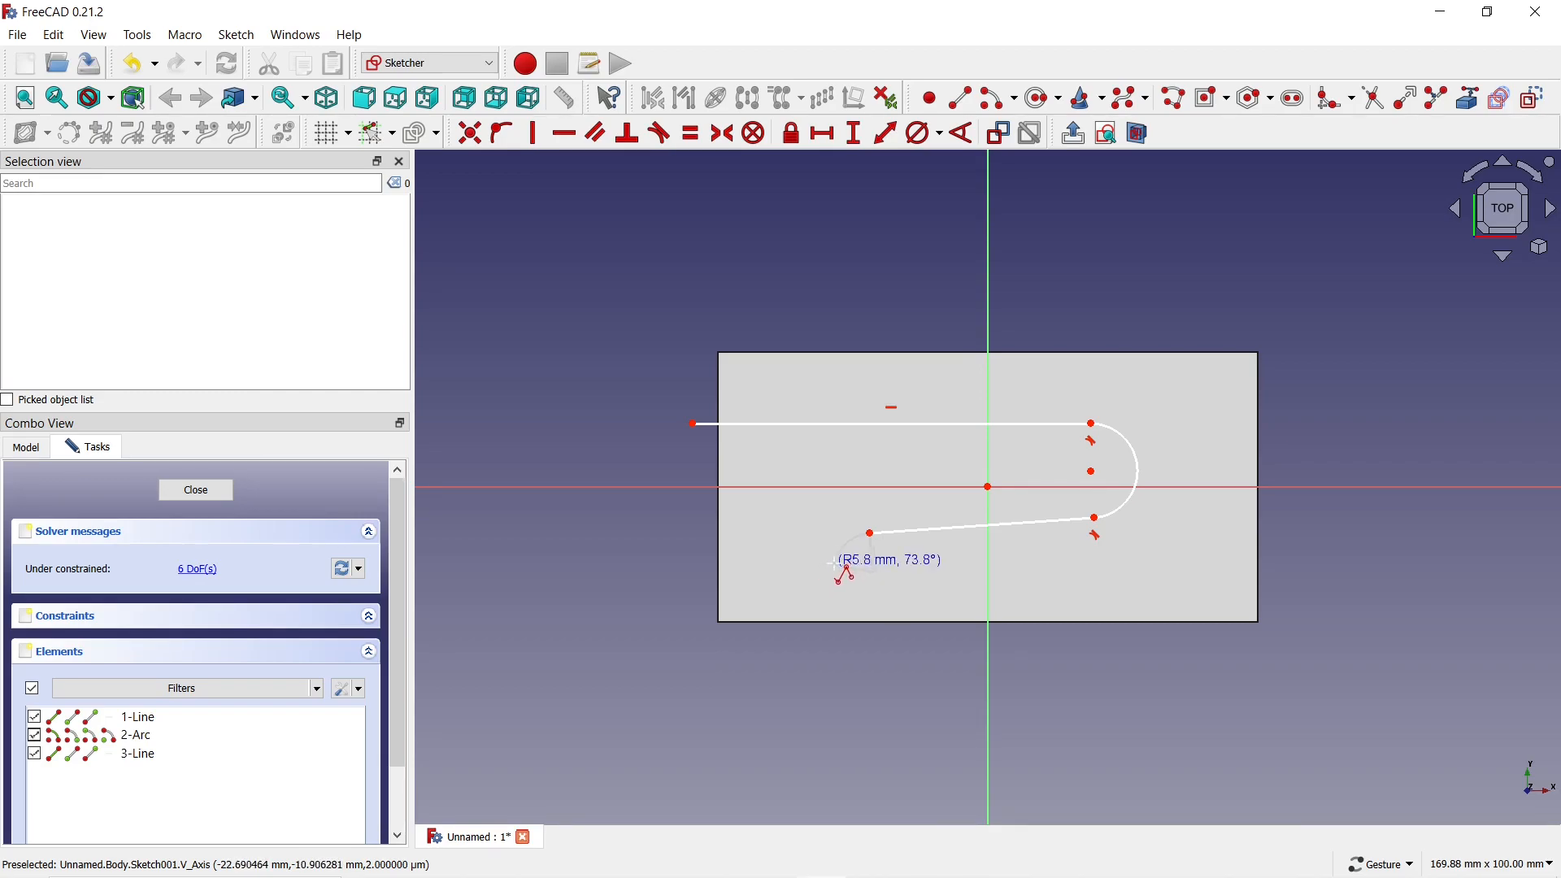
{"action": "left_click", "coordinate": [836, 564]}
{"action": "left_click", "coordinate": [816, 661]}
{"action": "key", "text": "Escape"}
{"action": "key", "text": "Escape"}
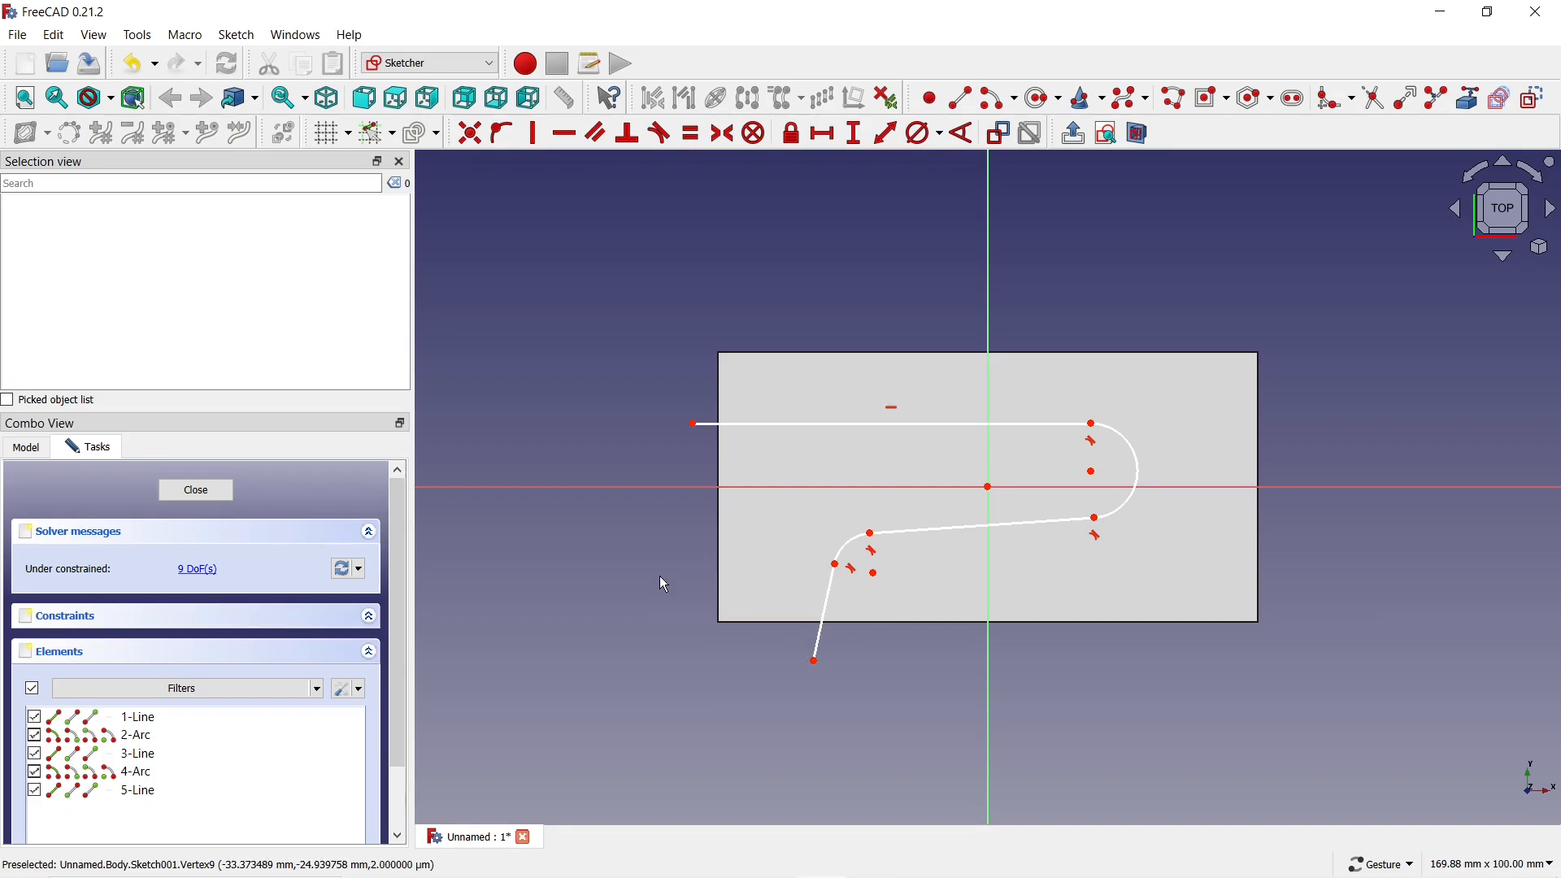
Constrain the horizontal distance between the polyline's left start point and the origin to 40 mm.
{"action": "left_click", "coordinate": [823, 134]}
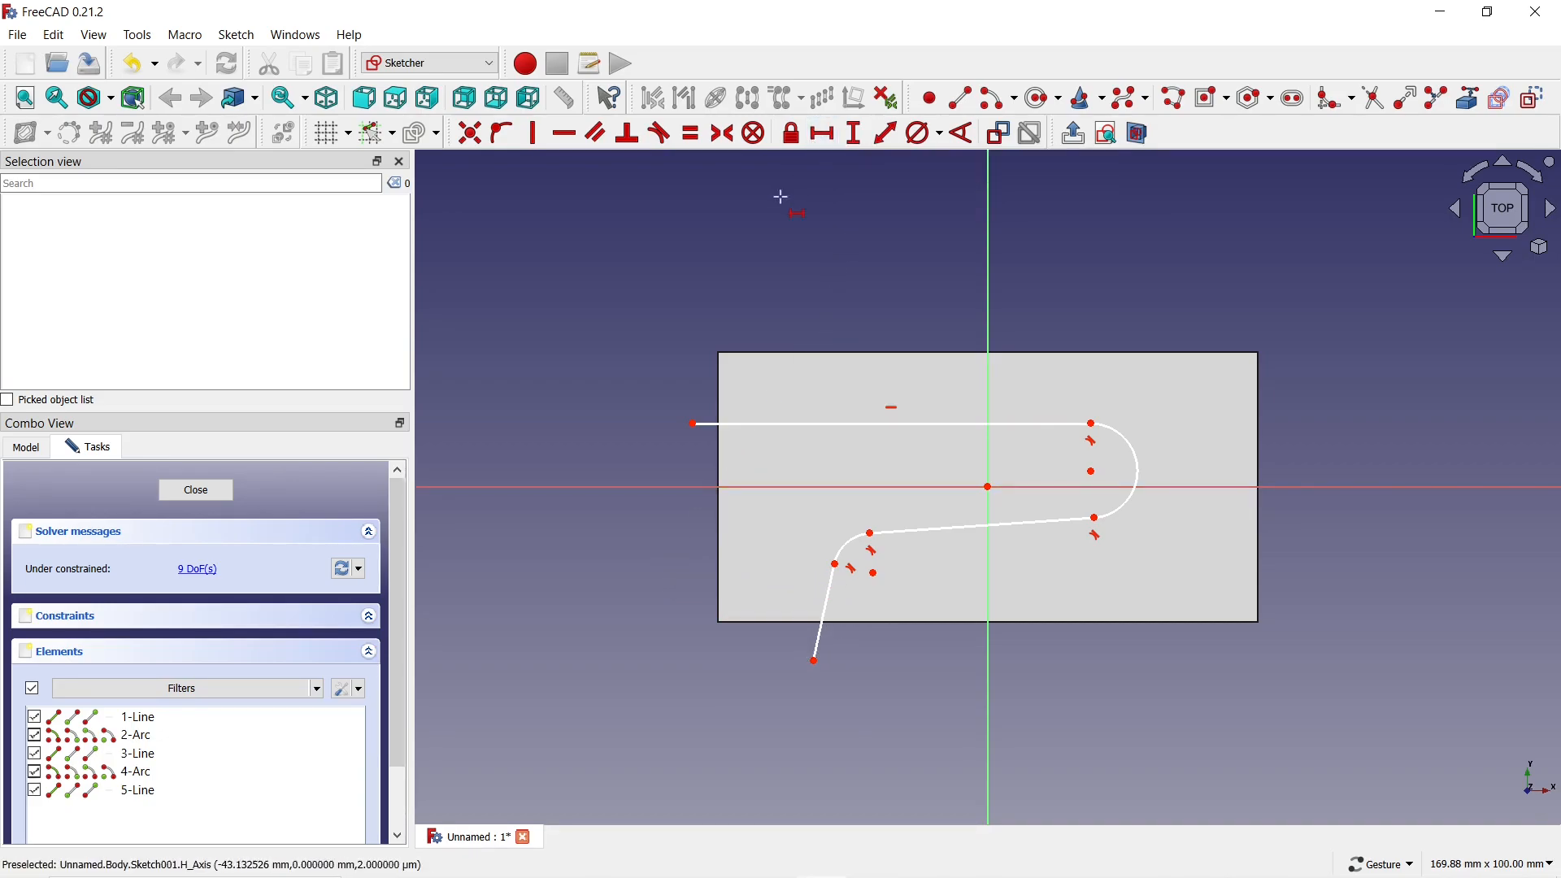
{"action": "left_click", "coordinate": [692, 423]}
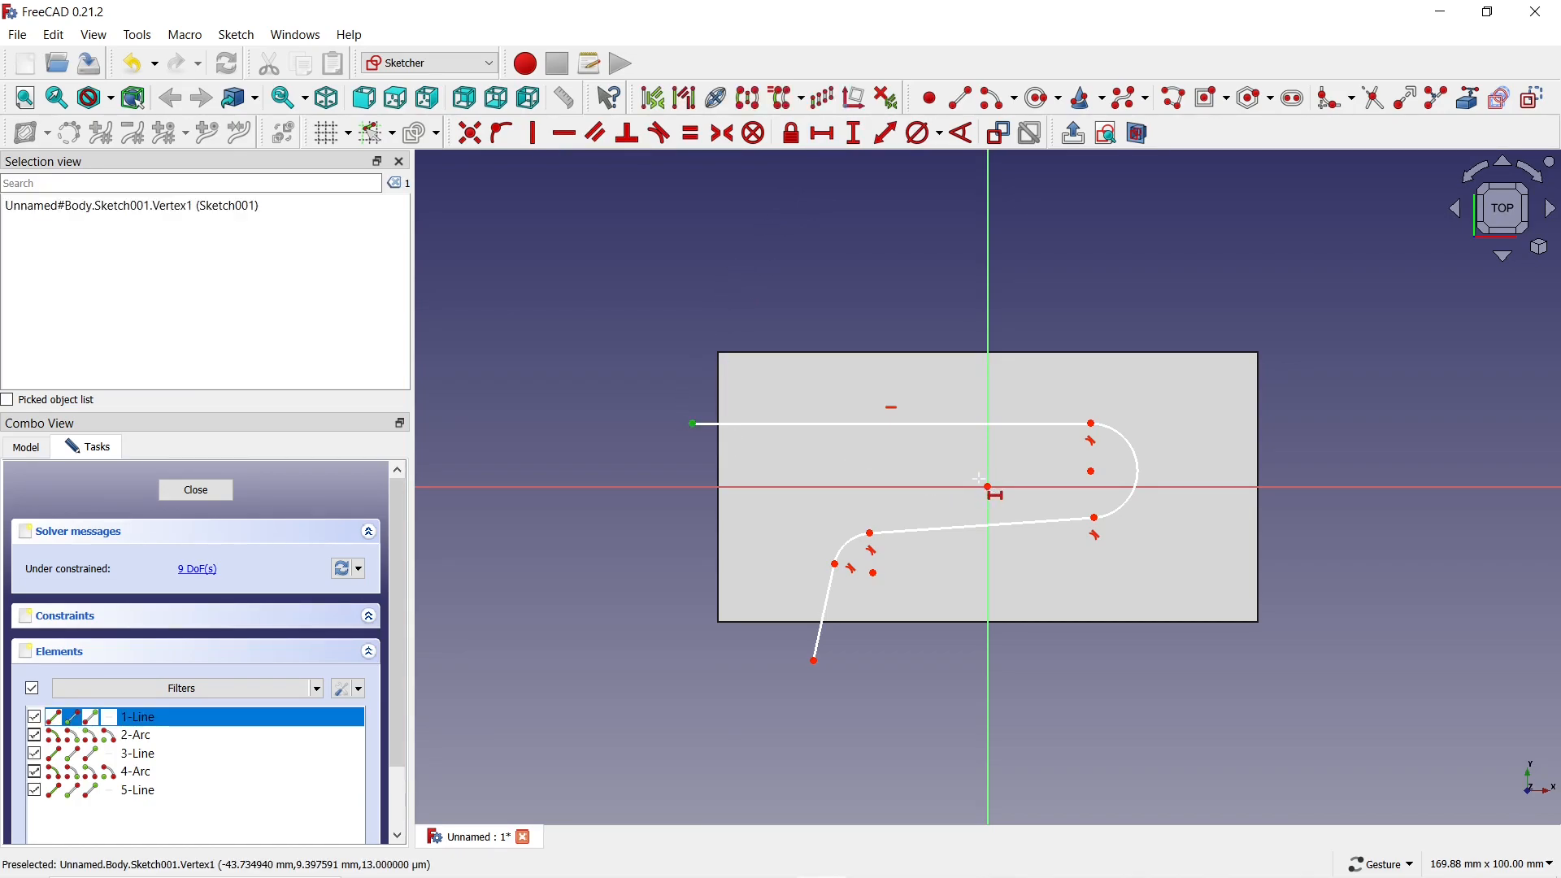
{"action": "left_click", "coordinate": [987, 485]}
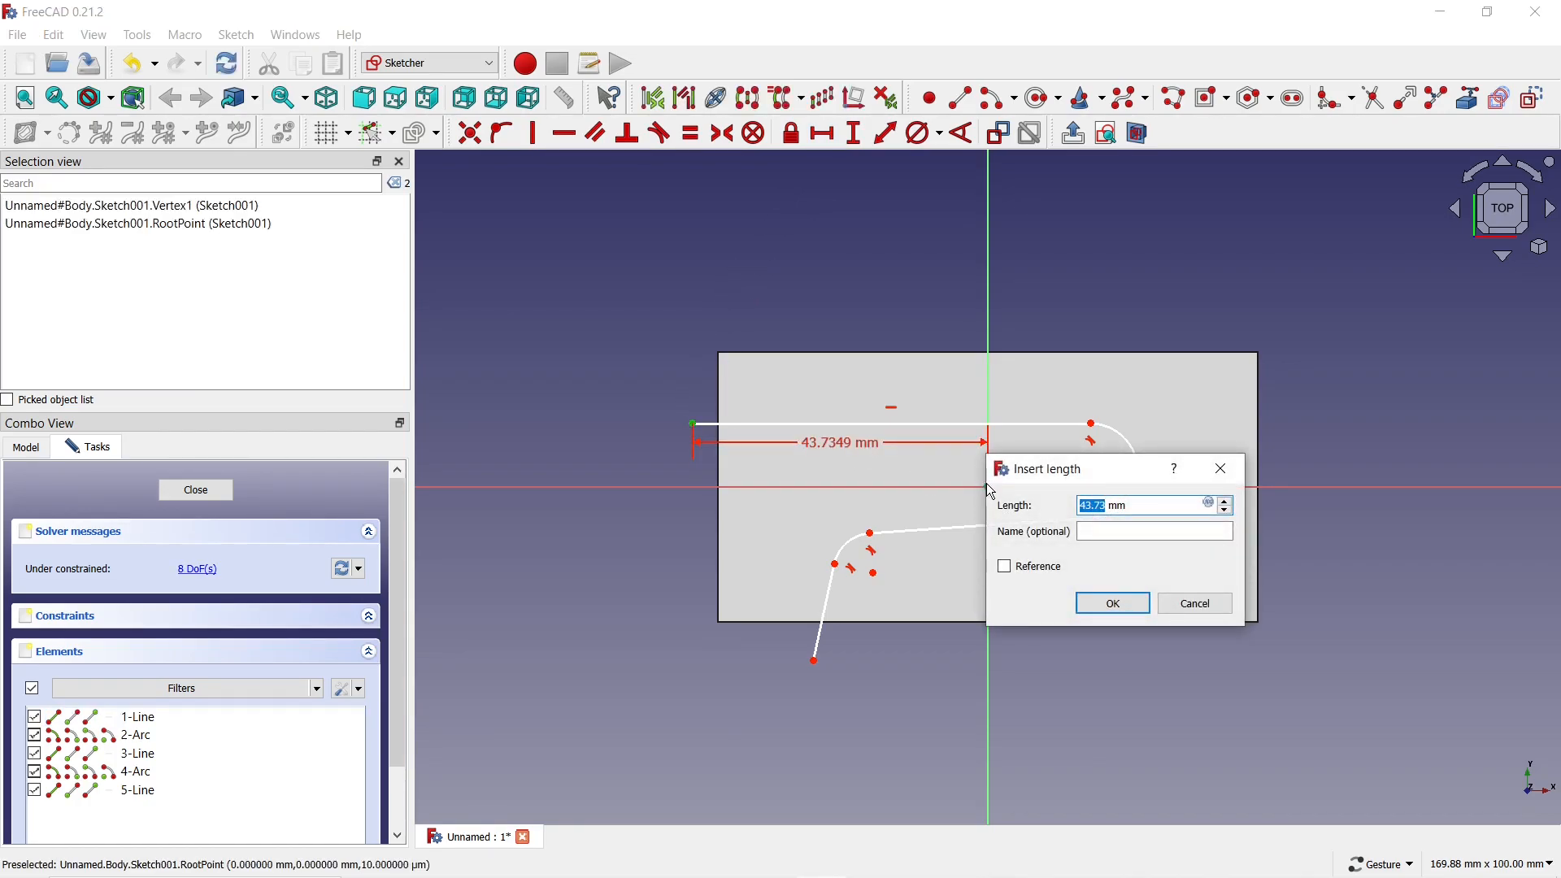
{"action": "type", "text": "40"}
{"action": "key", "text": "Return"}
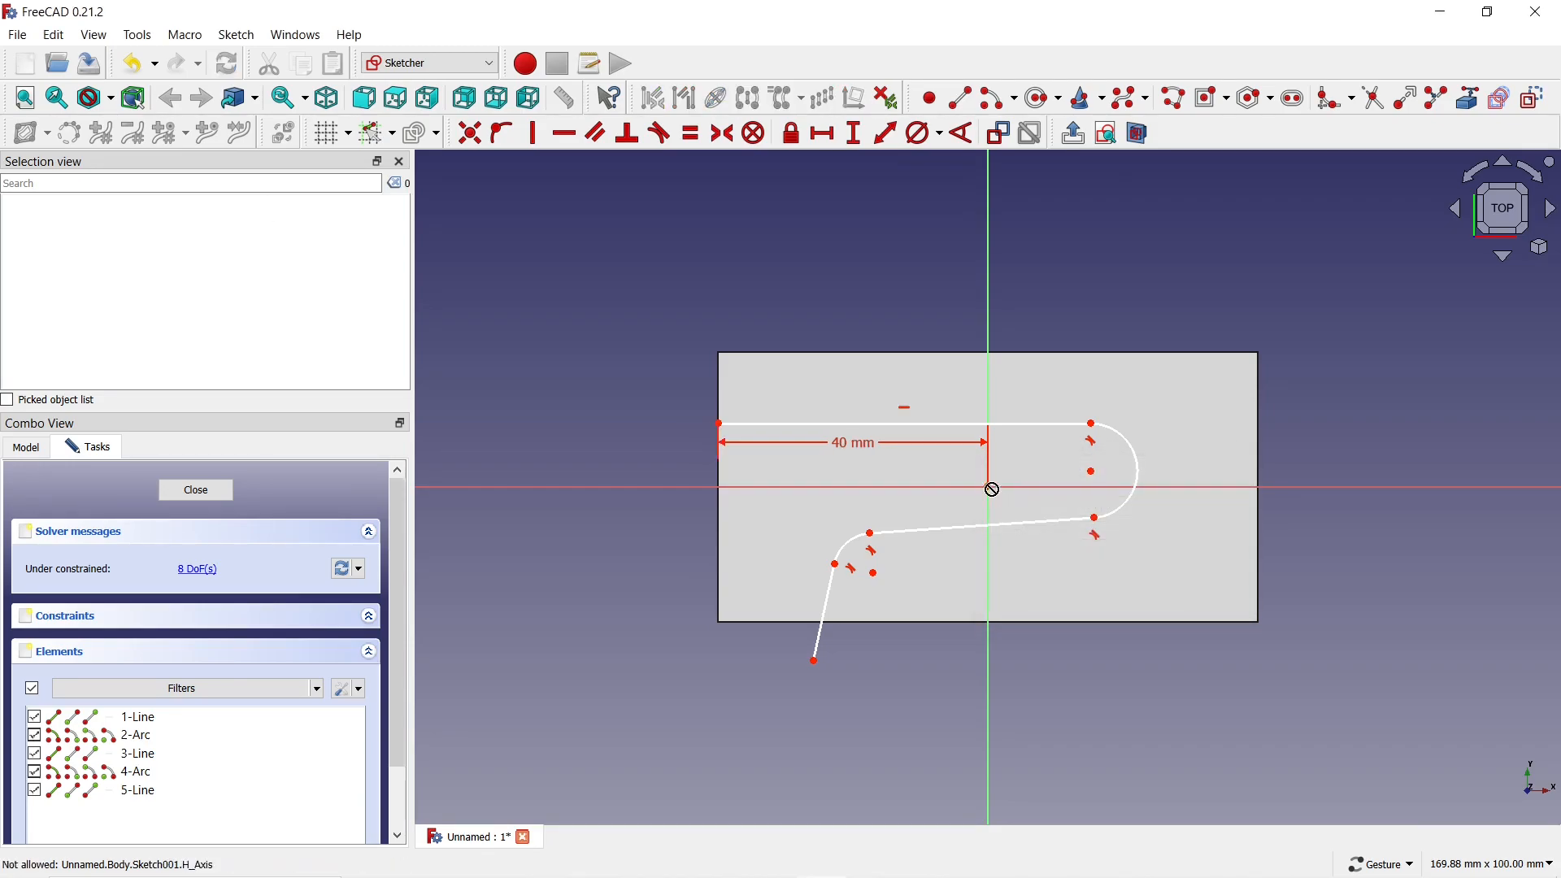
Constrain the horizontal distance from the origin to the large arc's centre to 20 mm.
{"action": "left_click", "coordinate": [989, 486]}
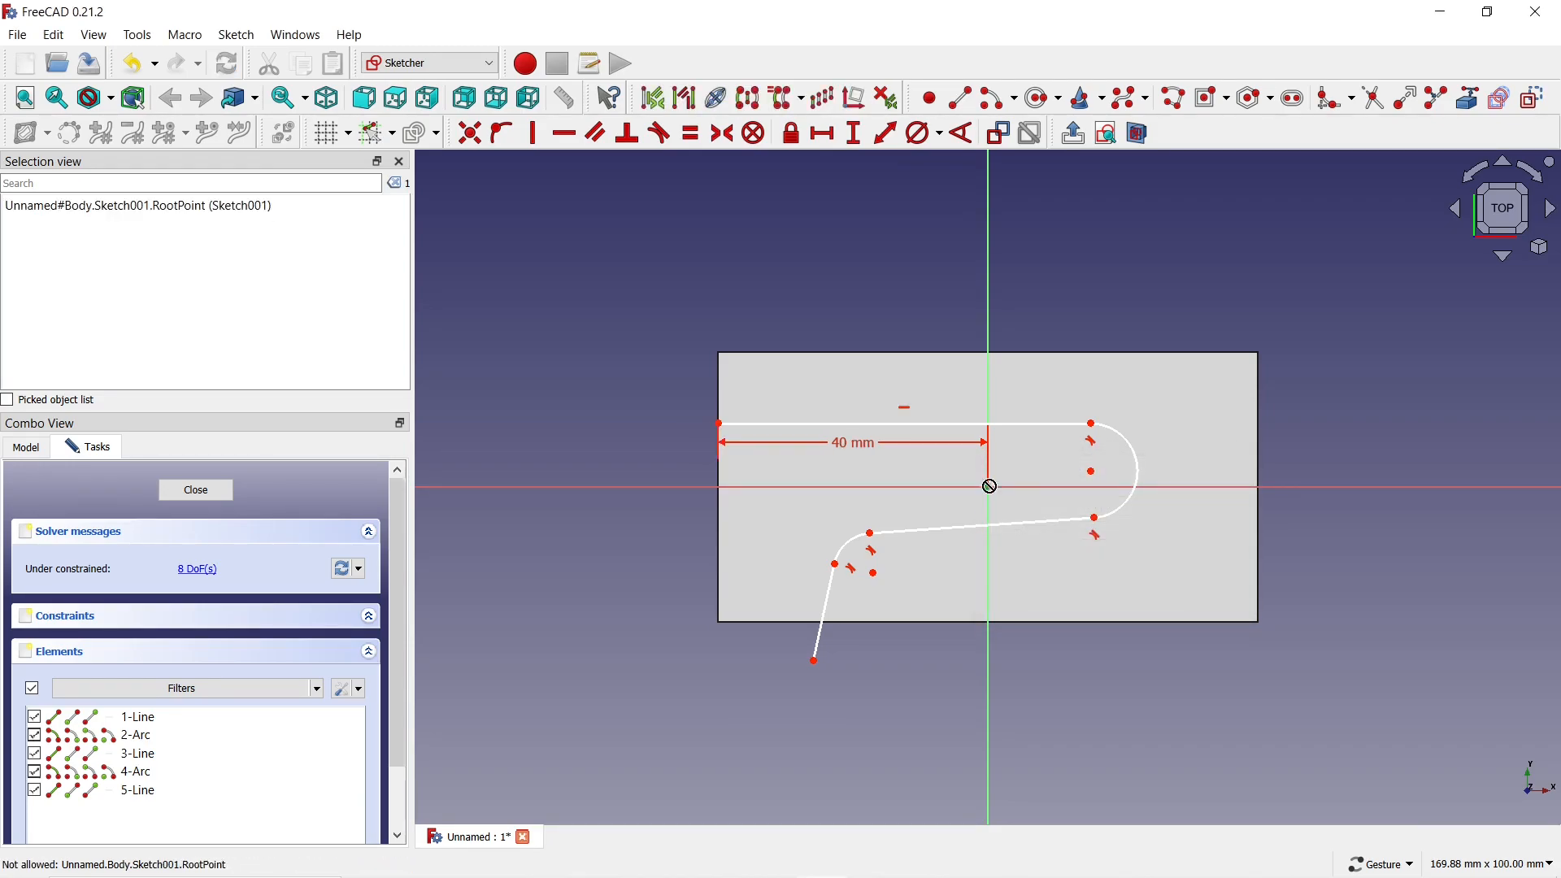
{"action": "left_click", "coordinate": [1092, 471]}
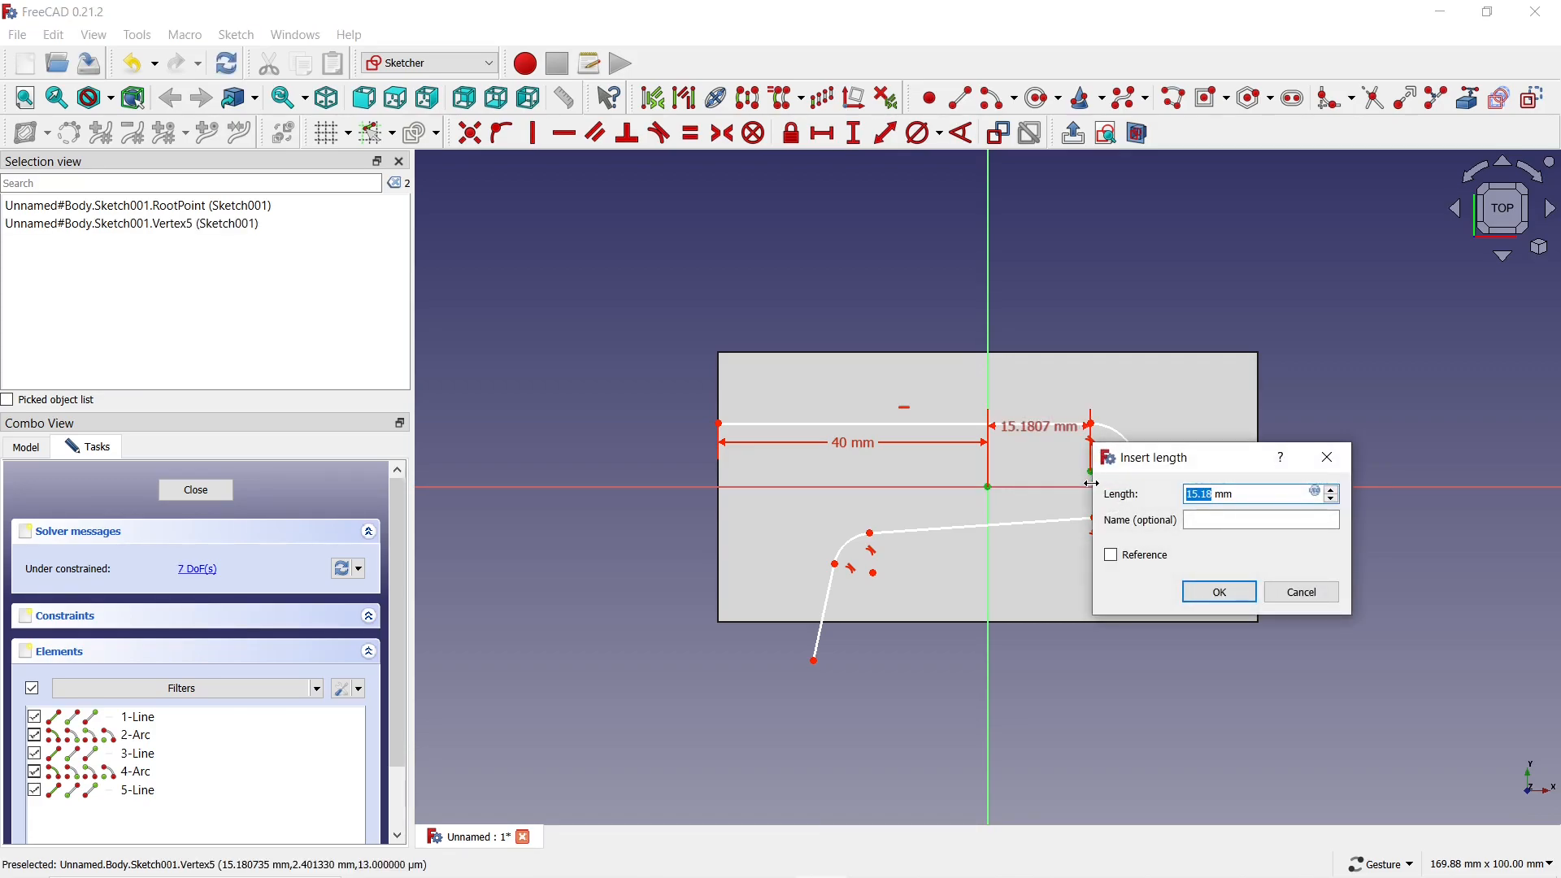
{"action": "type", "text": "20"}
{"action": "key", "text": "Return"}
{"action": "right_click", "coordinate": [1083, 464]}
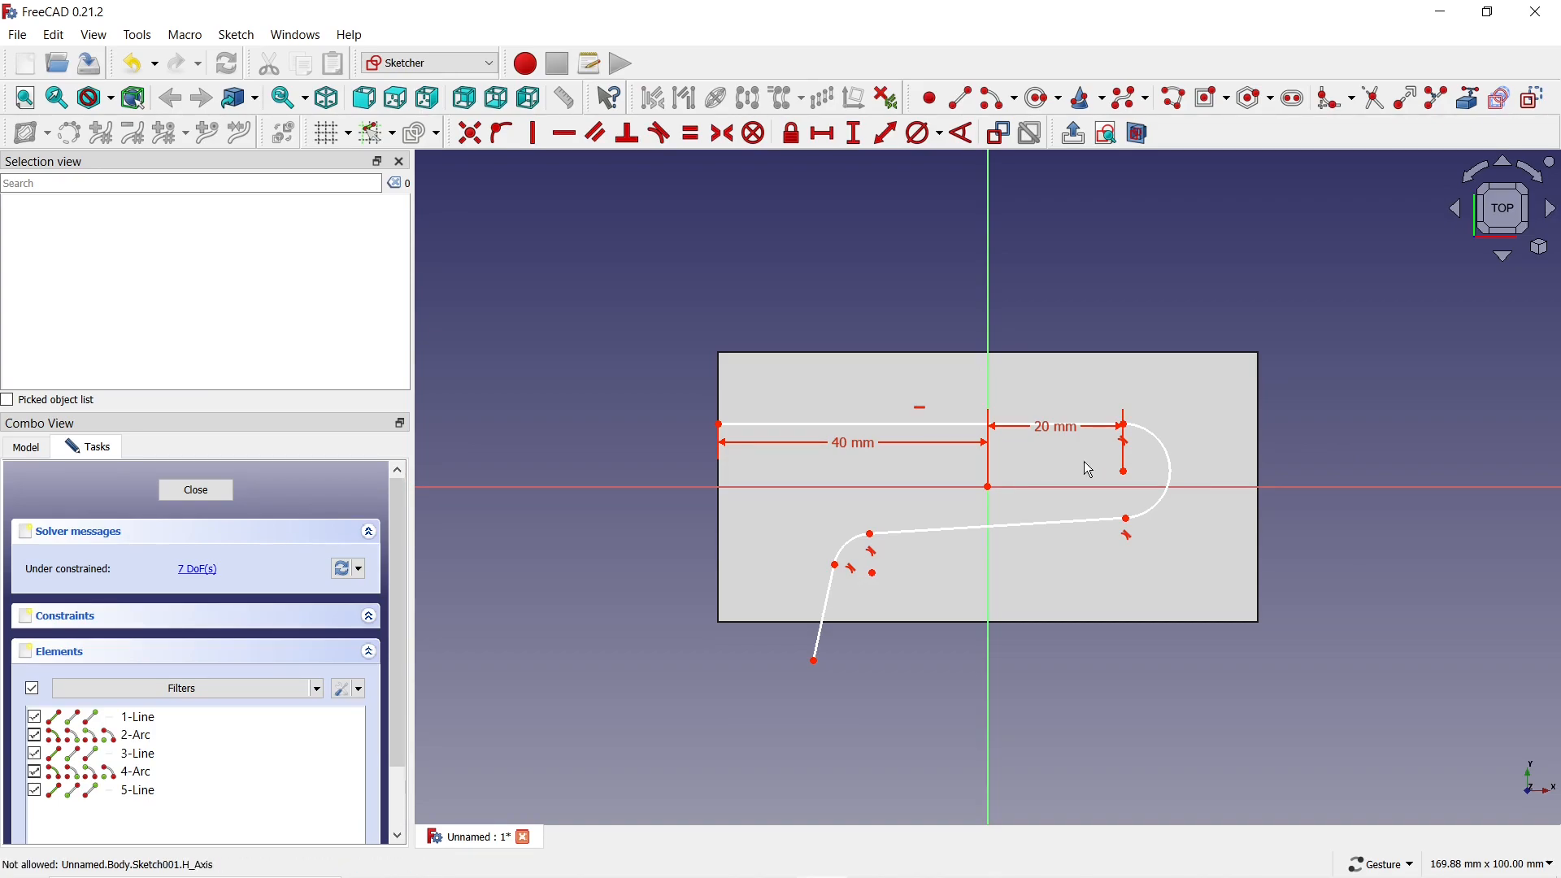
Fix the large arc's centre point onto the horizontal axis with a point-on-object constraint.
{"action": "left_click", "coordinate": [1127, 473]}
{"action": "left_click", "coordinate": [1193, 487]}
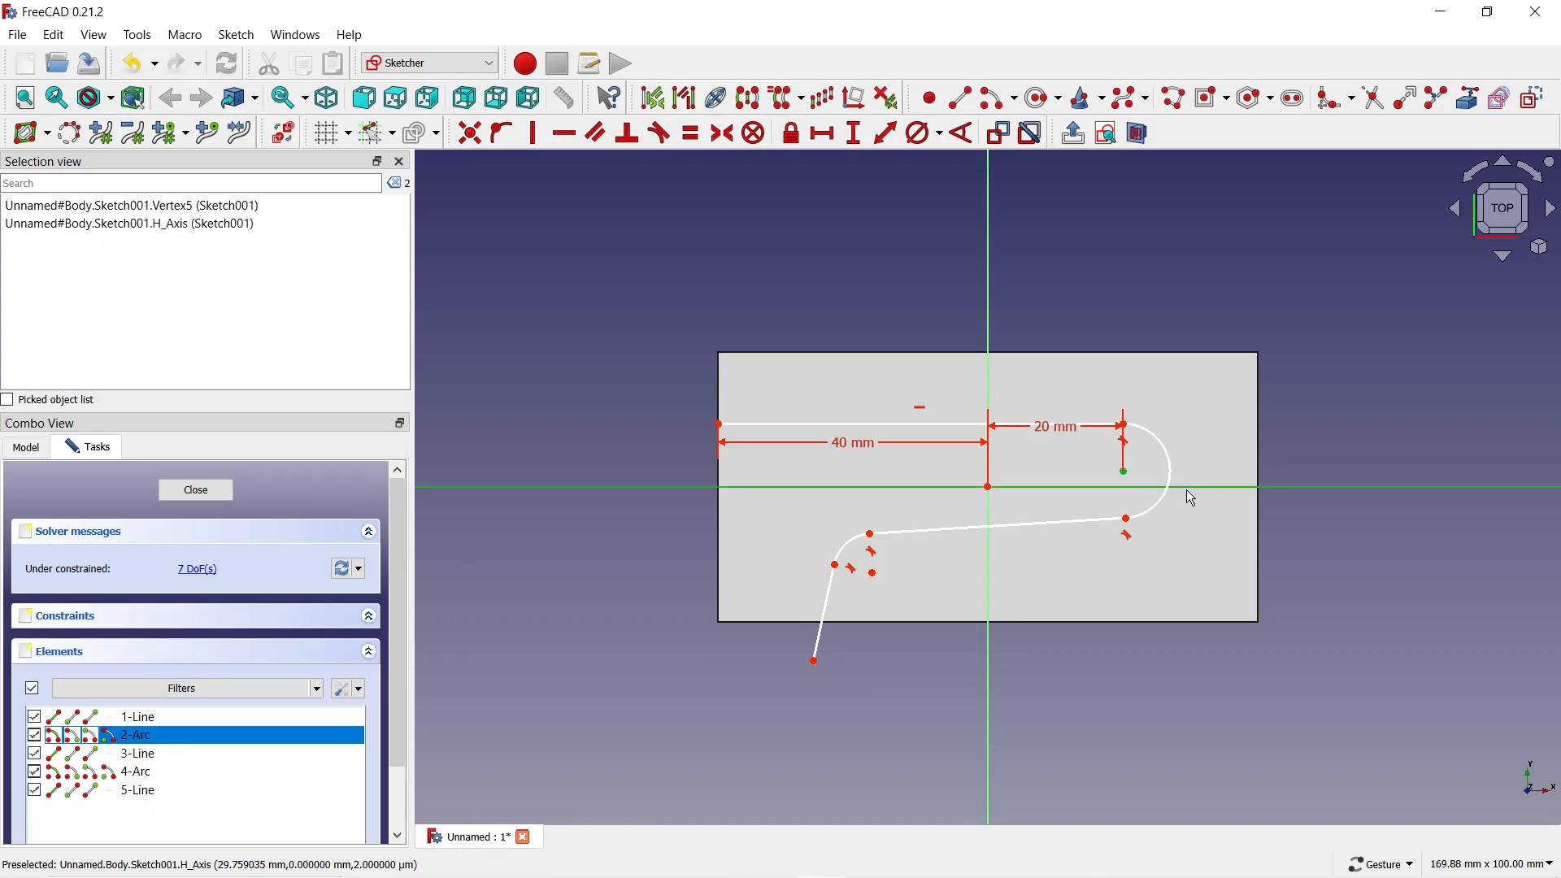
{"action": "left_click", "coordinate": [504, 134]}
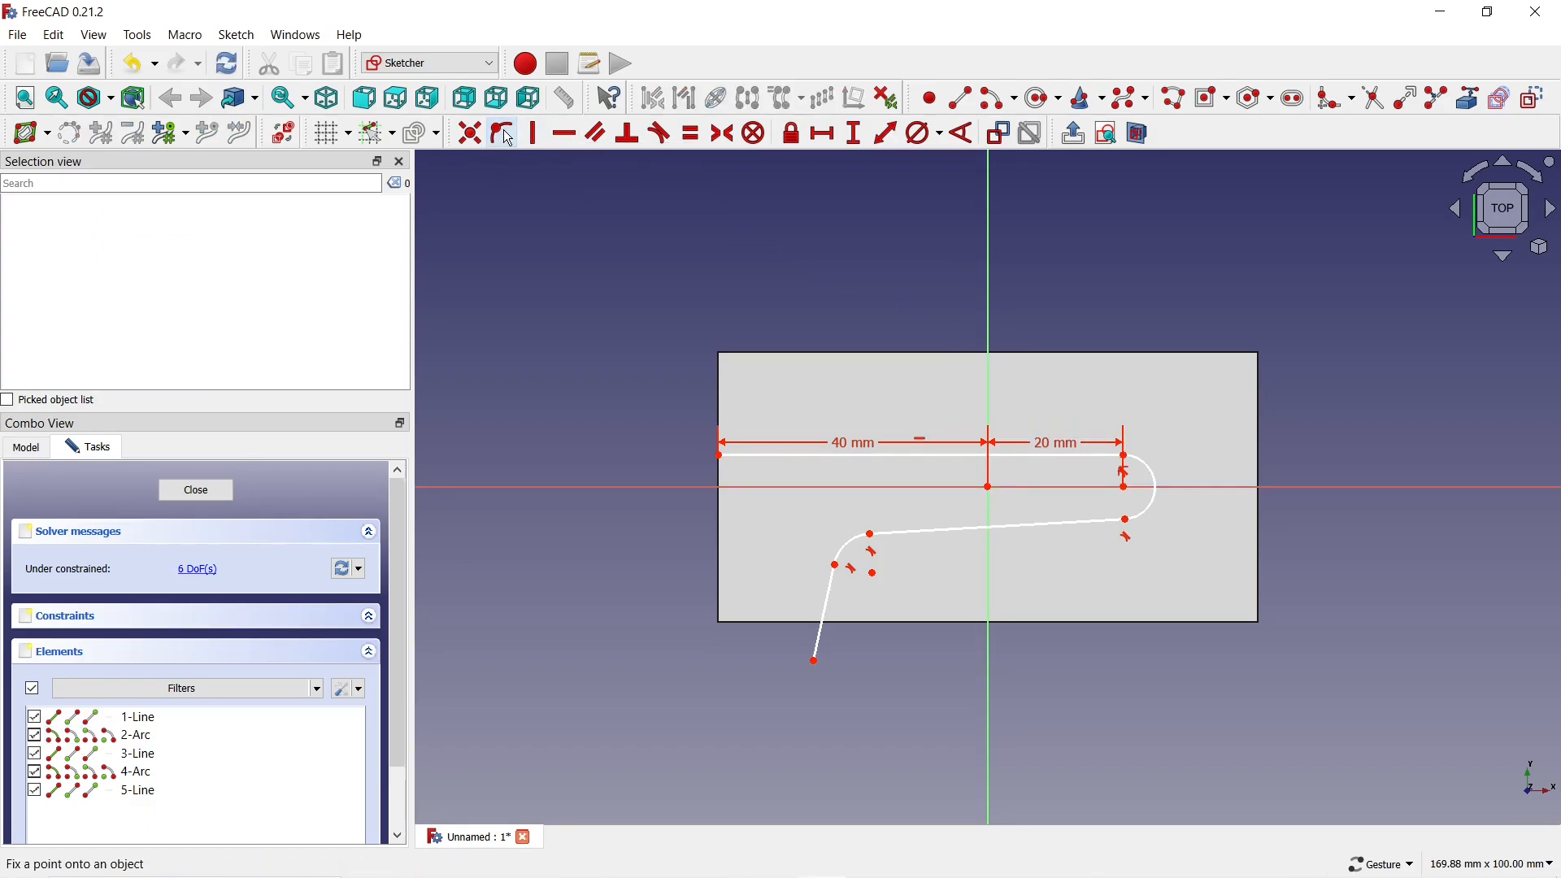
Constrain the diameter of the large right-hand arc to 15 mm.
{"action": "left_click", "coordinate": [917, 144]}
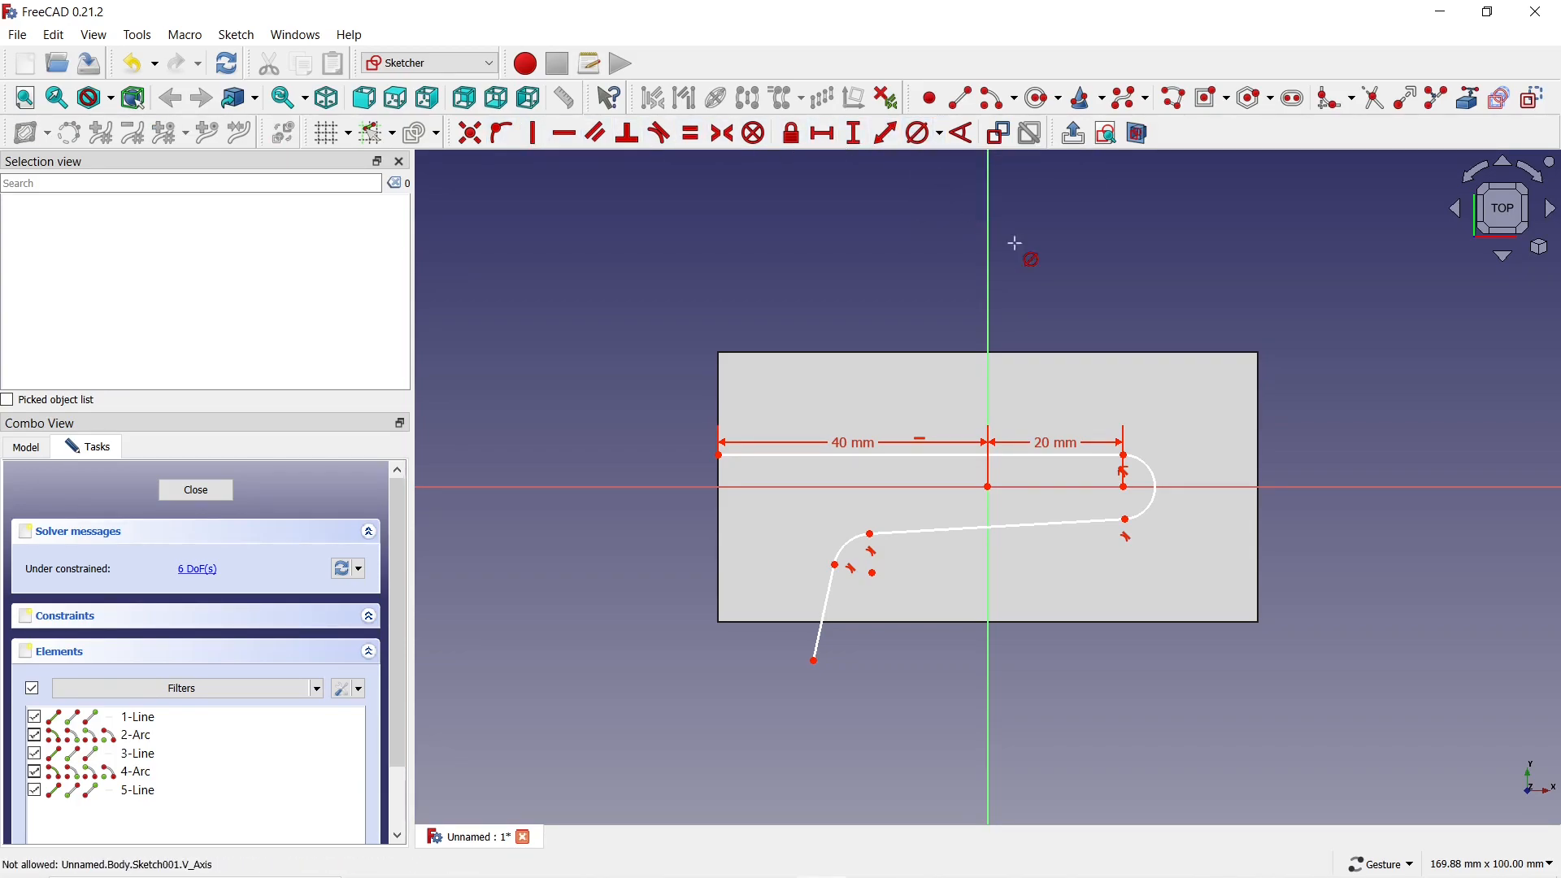
{"action": "left_click", "coordinate": [1155, 476]}
{"action": "type", "text": "15"}
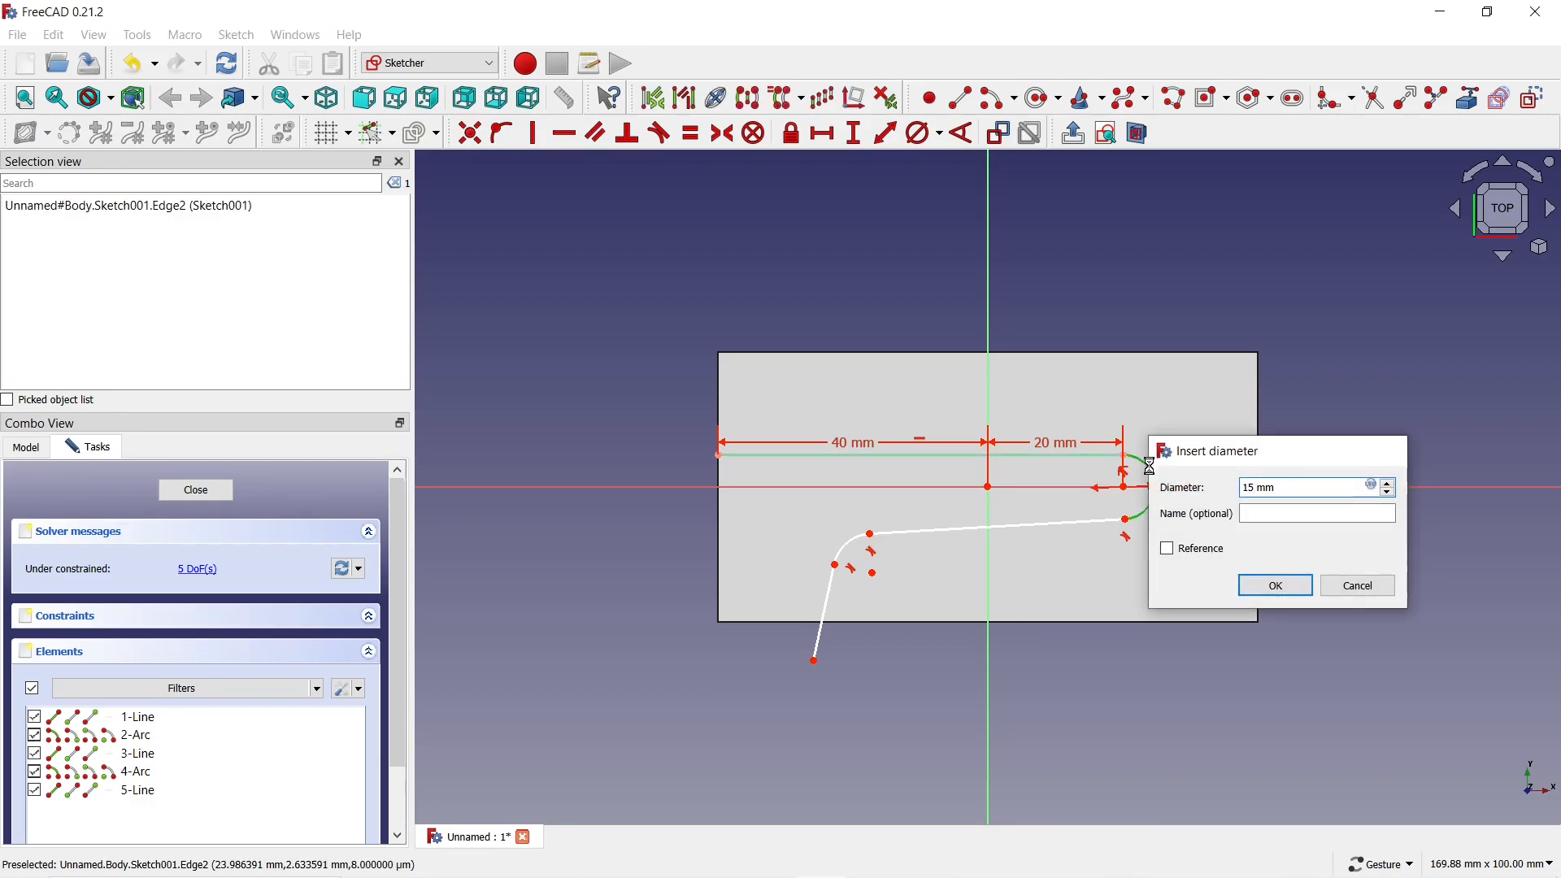
{"action": "key", "text": "Return"}
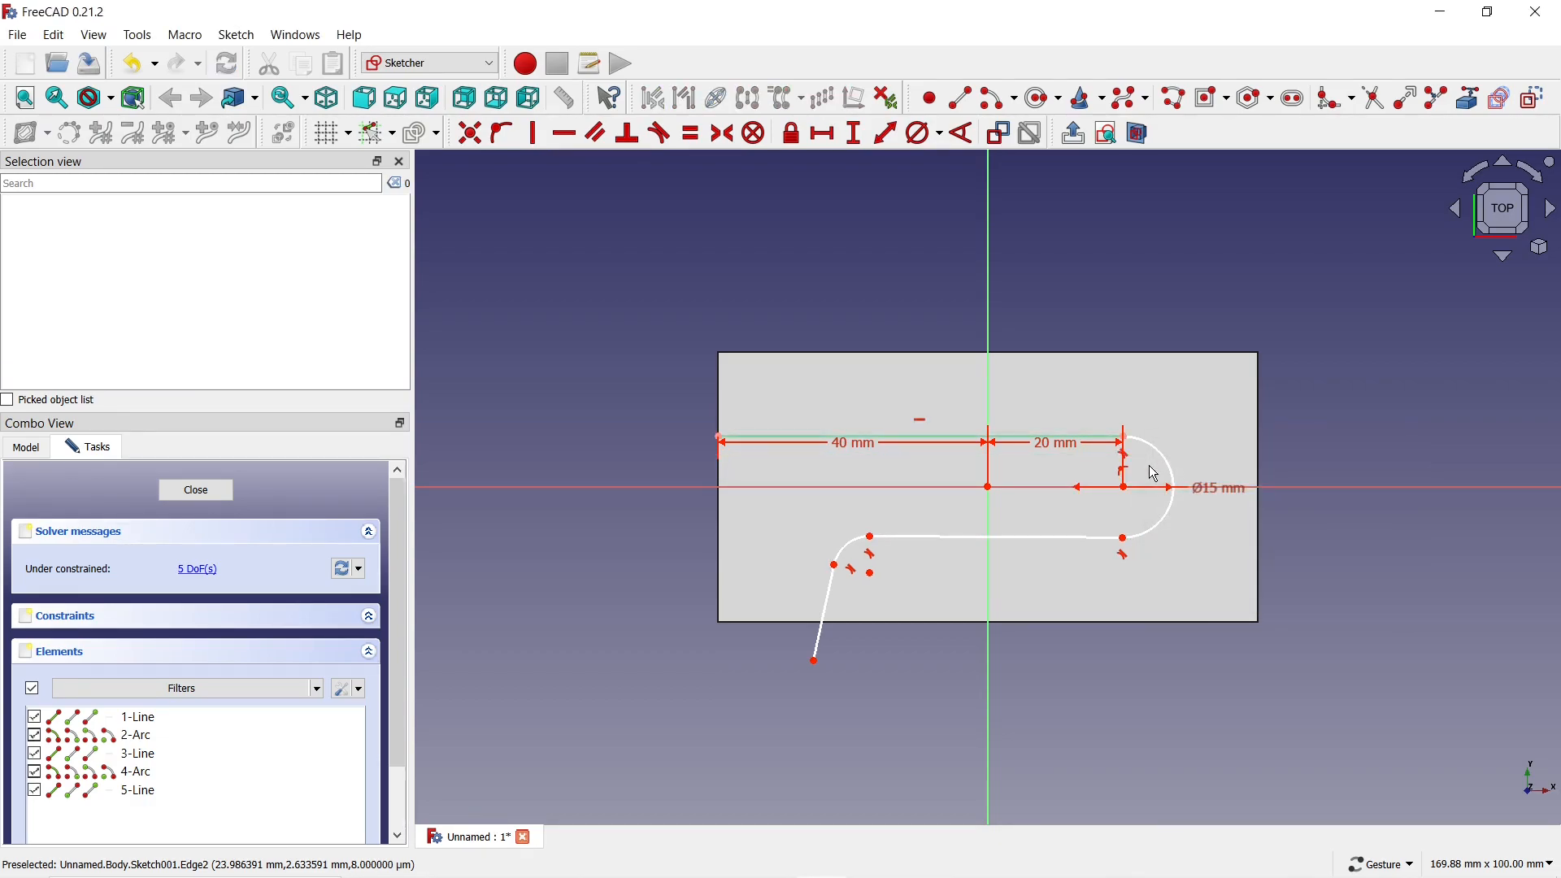
Constrain the small lower-left arc's diameter to 10 mm and make the straight line joining the two arcs horizontal.
{"action": "left_click", "coordinate": [847, 537]}
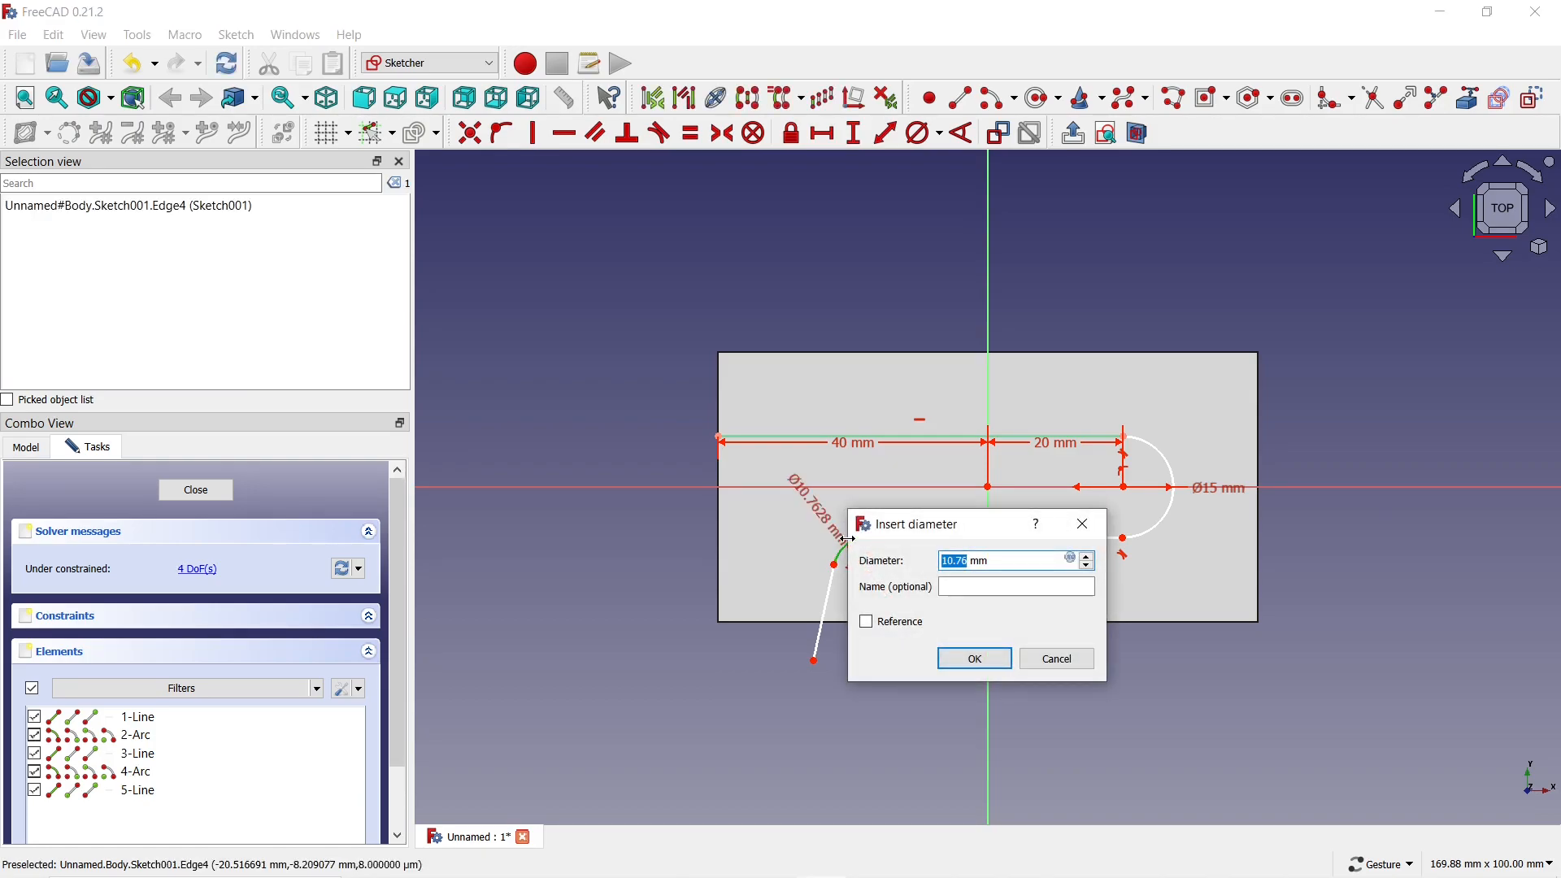
{"action": "type", "text": "10"}
{"action": "key", "text": "Return"}
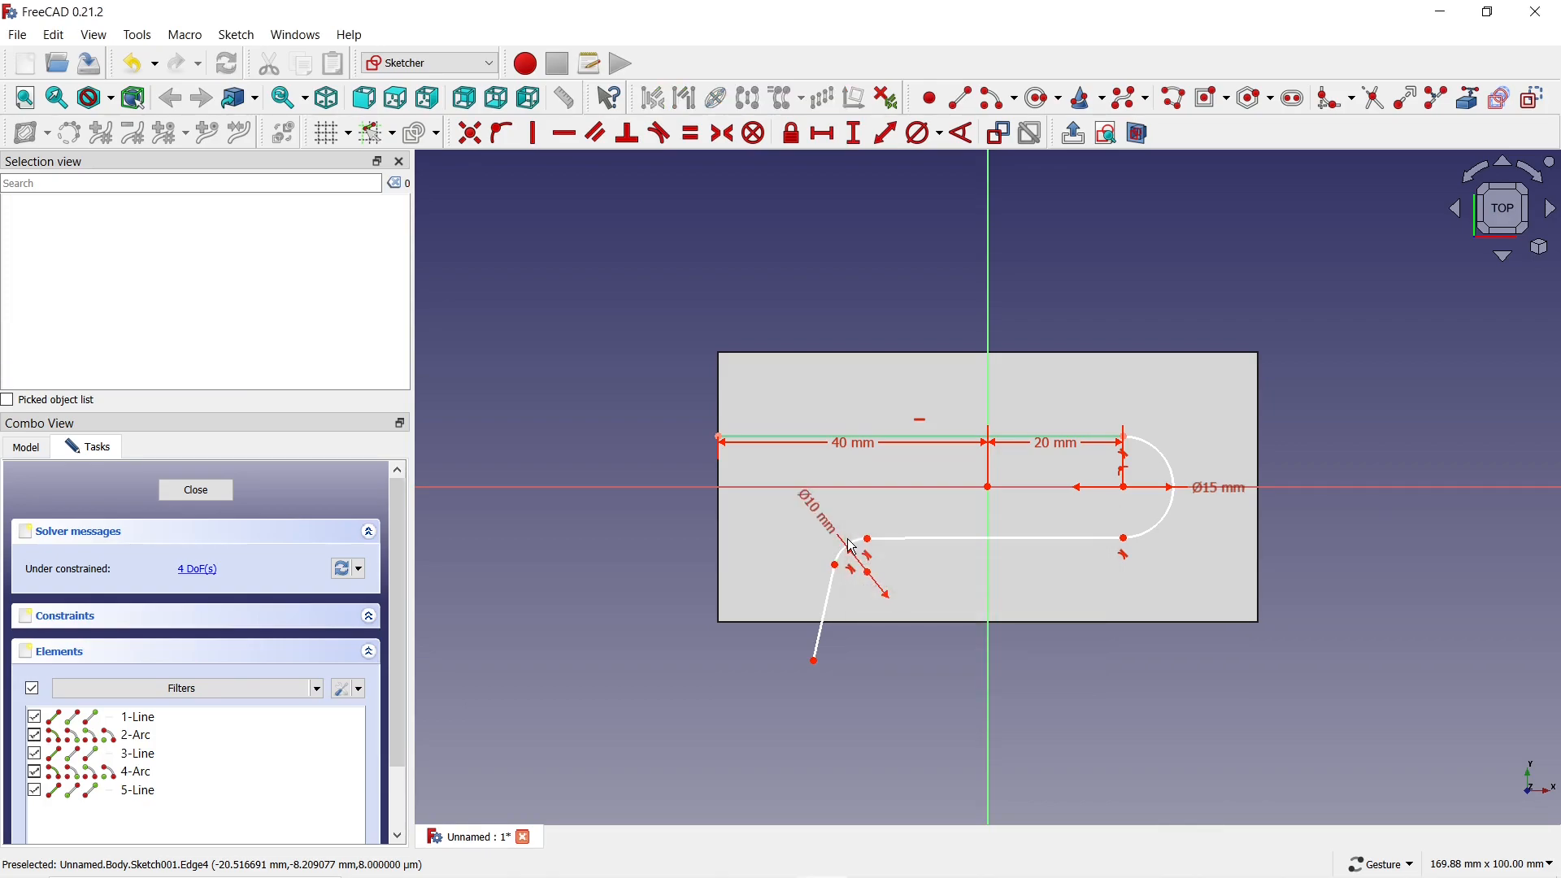
{"action": "left_click", "coordinate": [929, 539]}
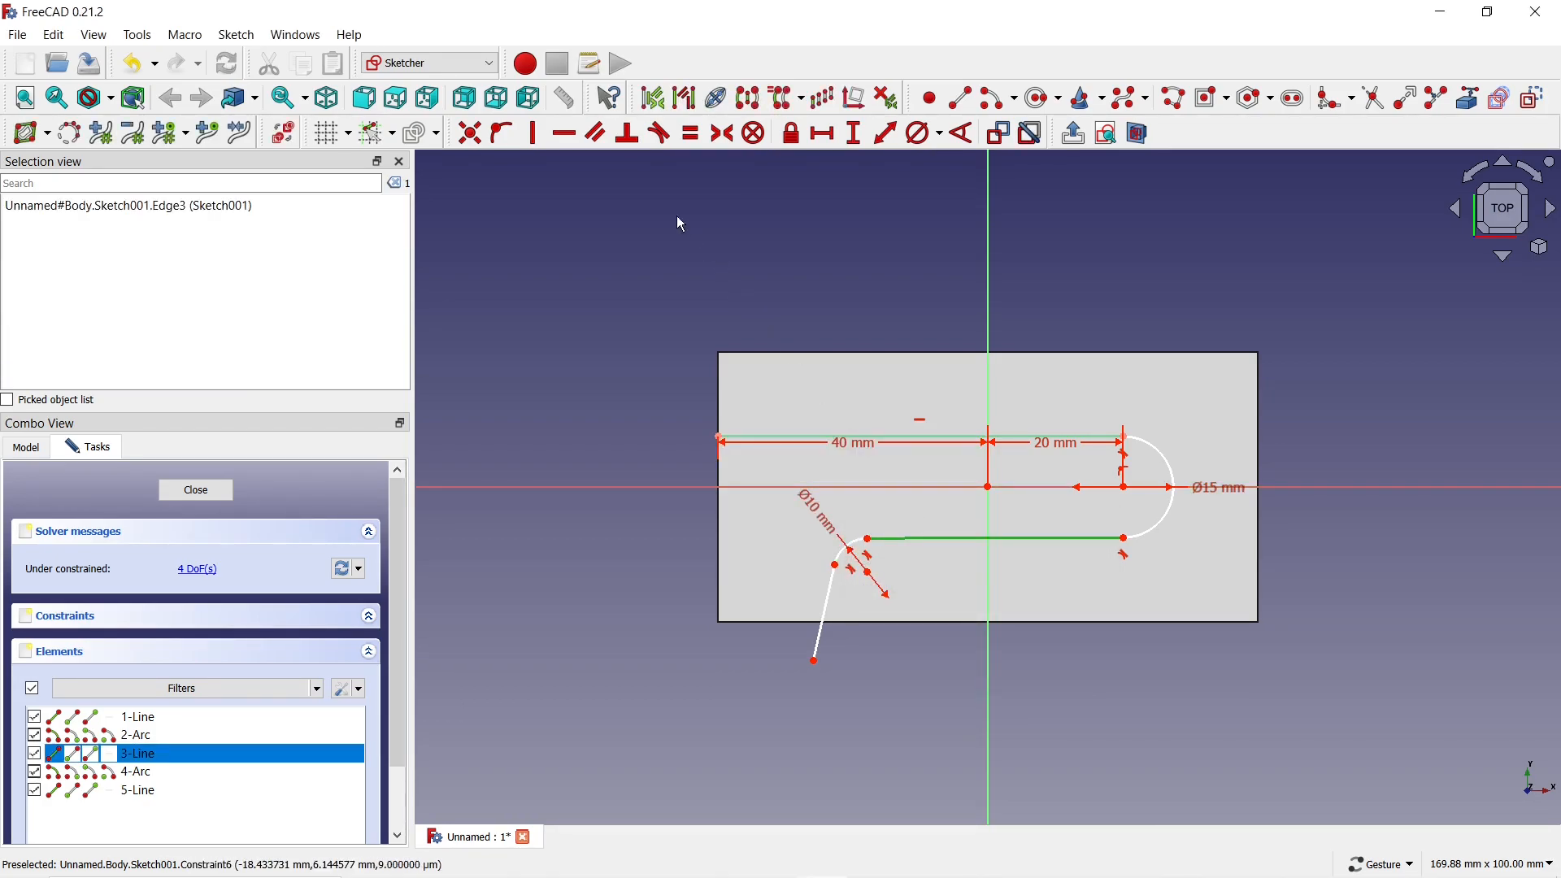
{"action": "left_click", "coordinate": [566, 135]}
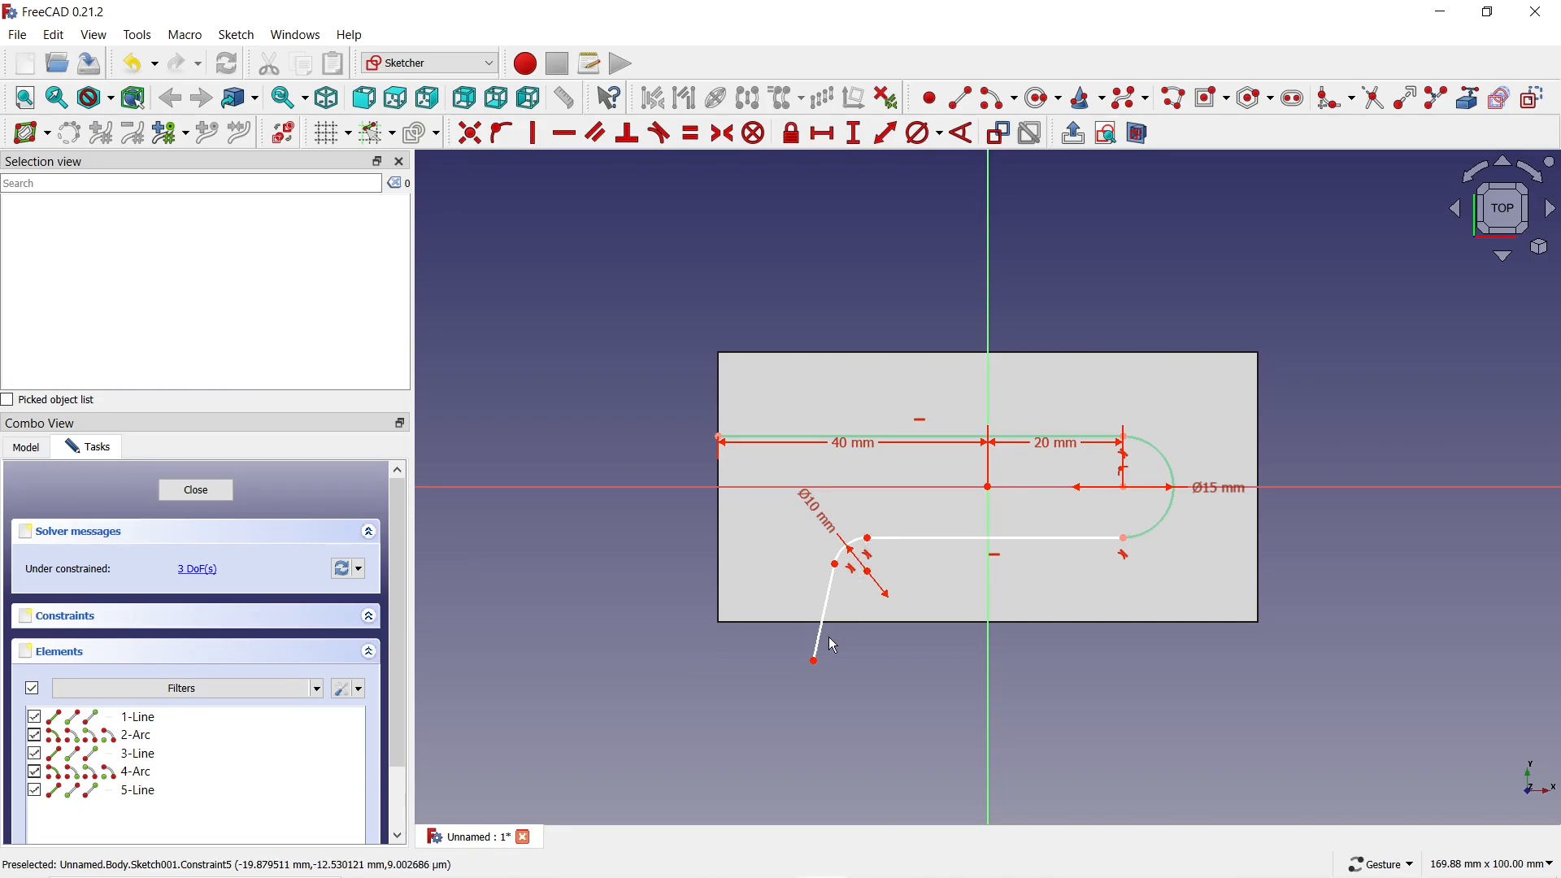
Extend the slanted end line downward, constrain its angle to the horizontal axis to 100°, and place the angle label clear of the path.
{"action": "mouse_move", "coordinate": [814, 662]}
{"action": "left_mouse_down"}
{"action": "mouse_move", "coordinate": [779, 652]}
{"action": "mouse_move", "coordinate": [787, 700]}
{"action": "left_mouse_up"}
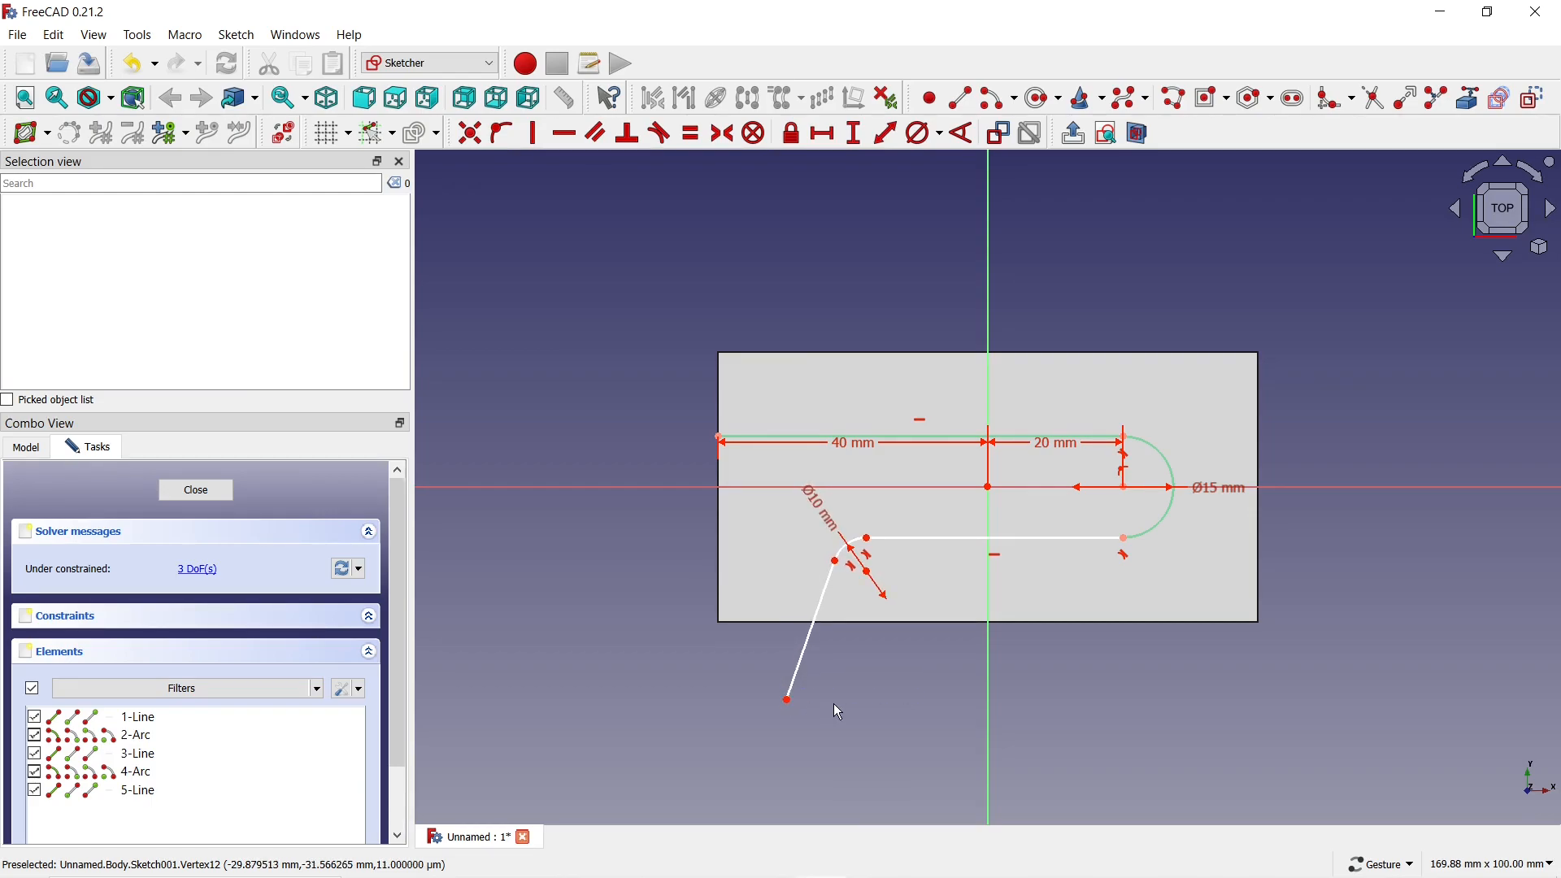
{"action": "left_click", "coordinate": [960, 134]}
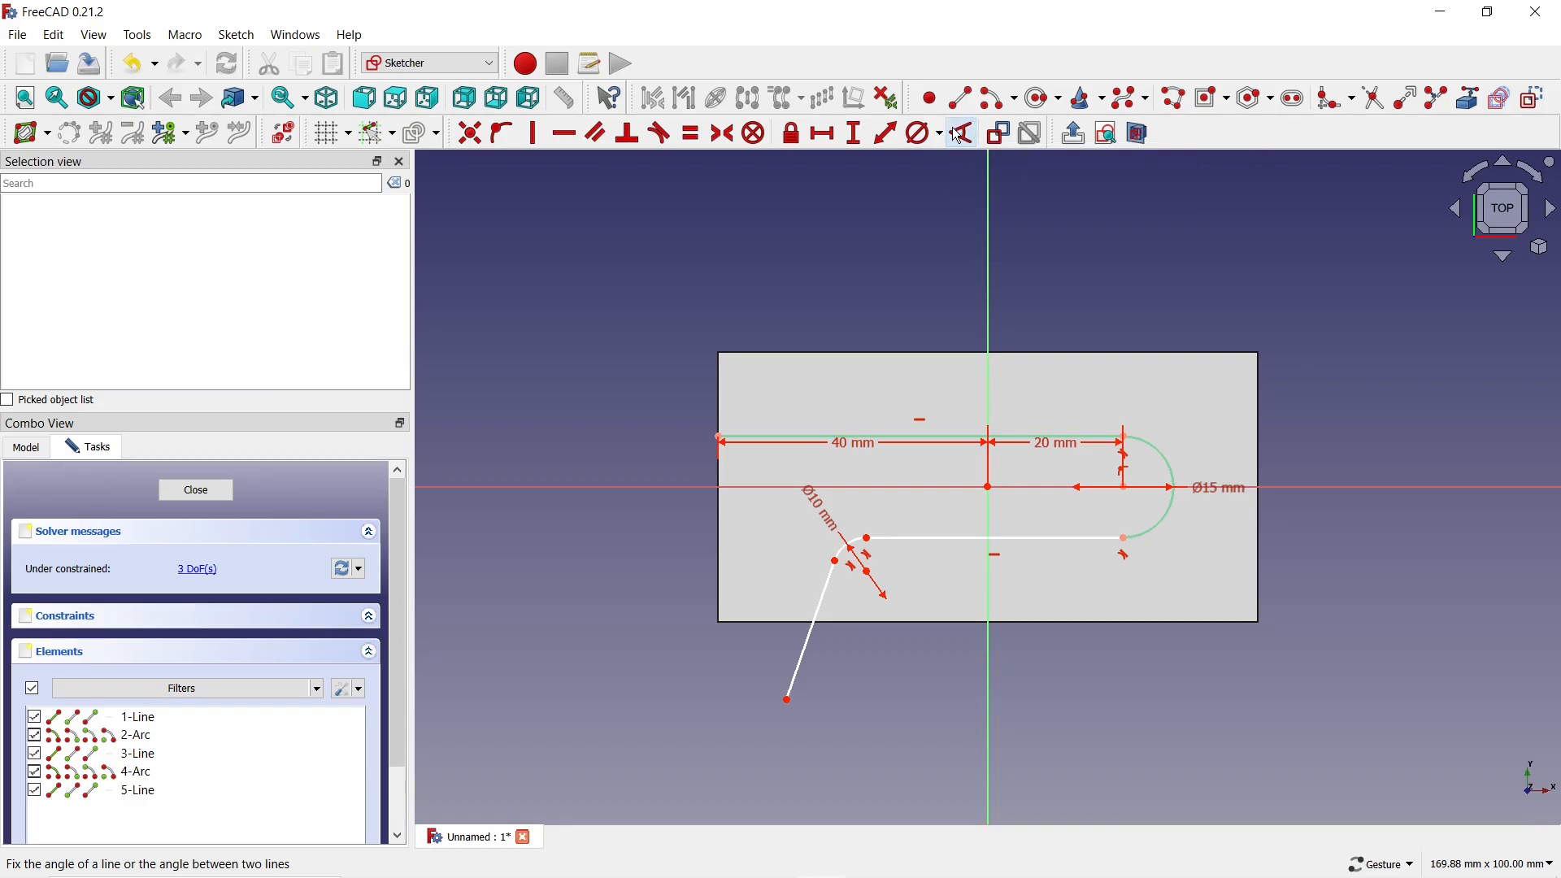
{"action": "left_click", "coordinate": [817, 603]}
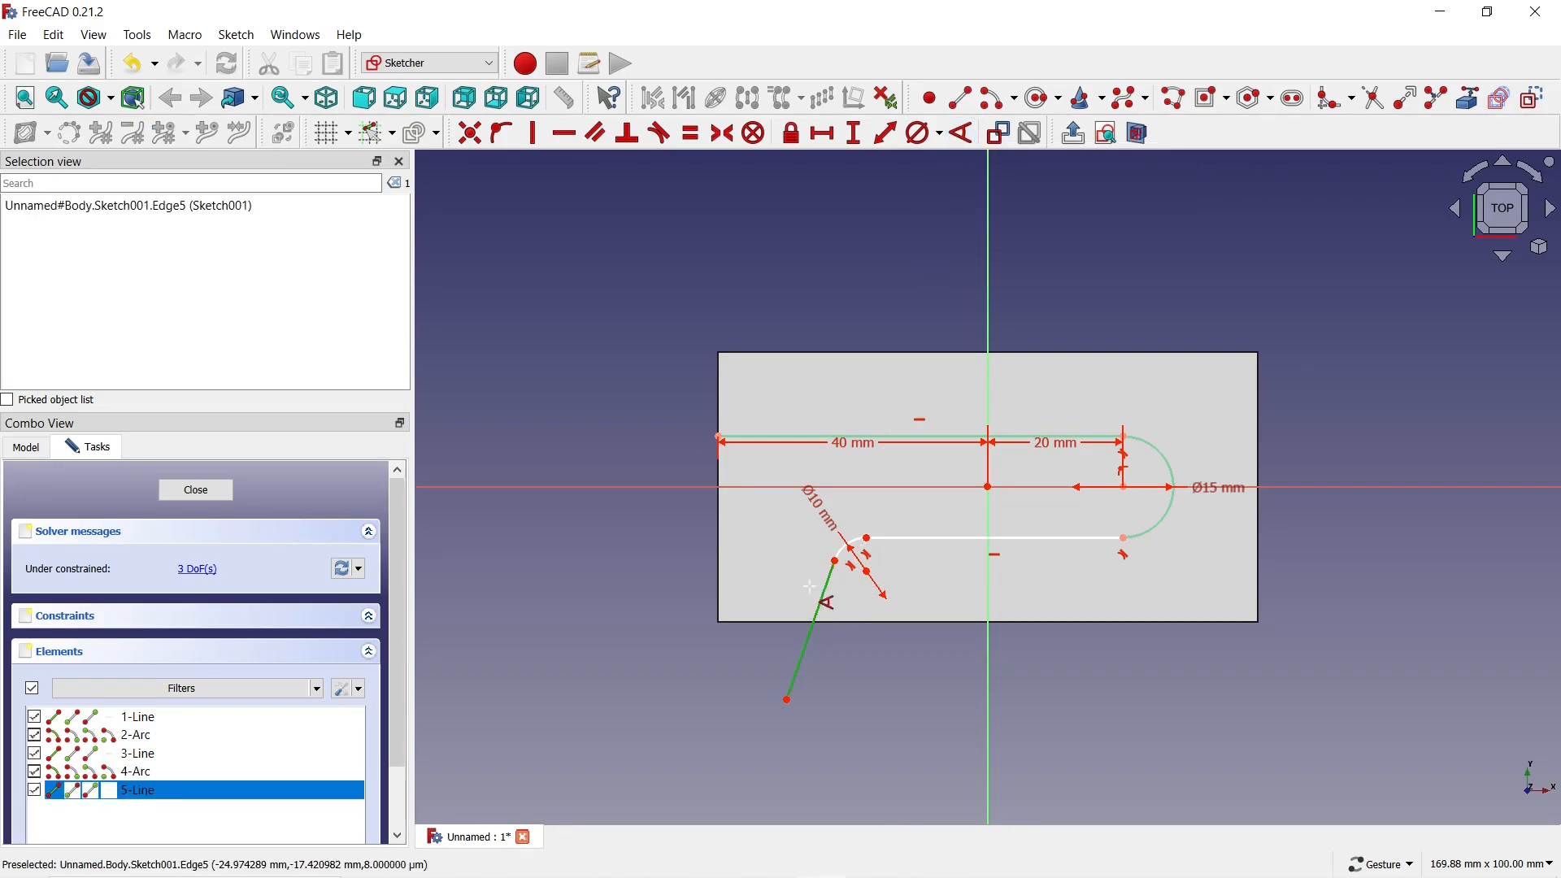
{"action": "left_click", "coordinate": [683, 488]}
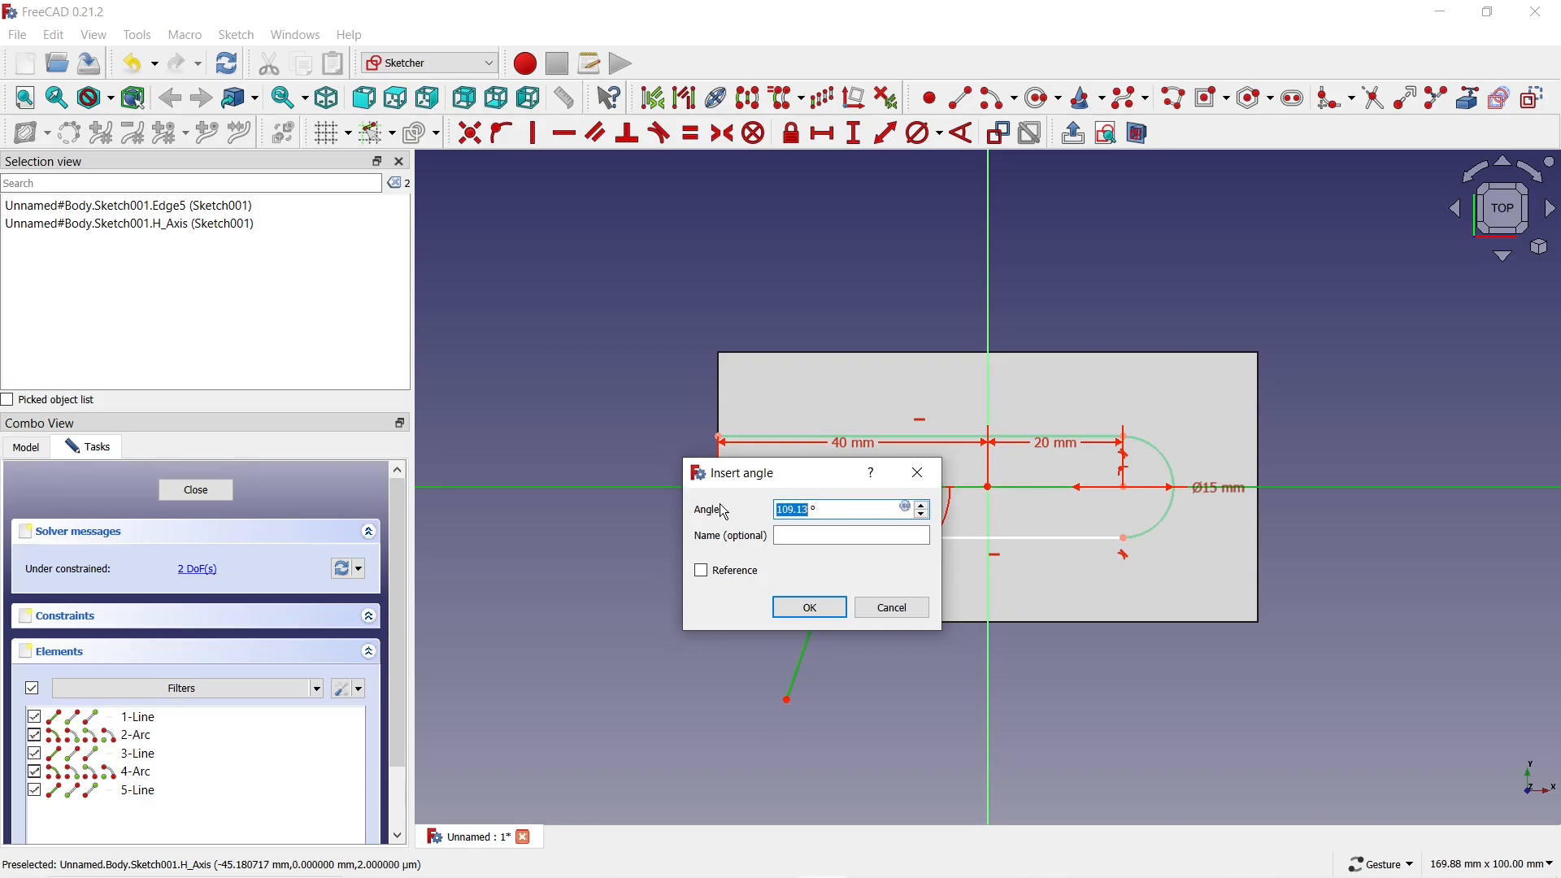
{"action": "type", "text": "100"}
{"action": "key", "text": "Return"}
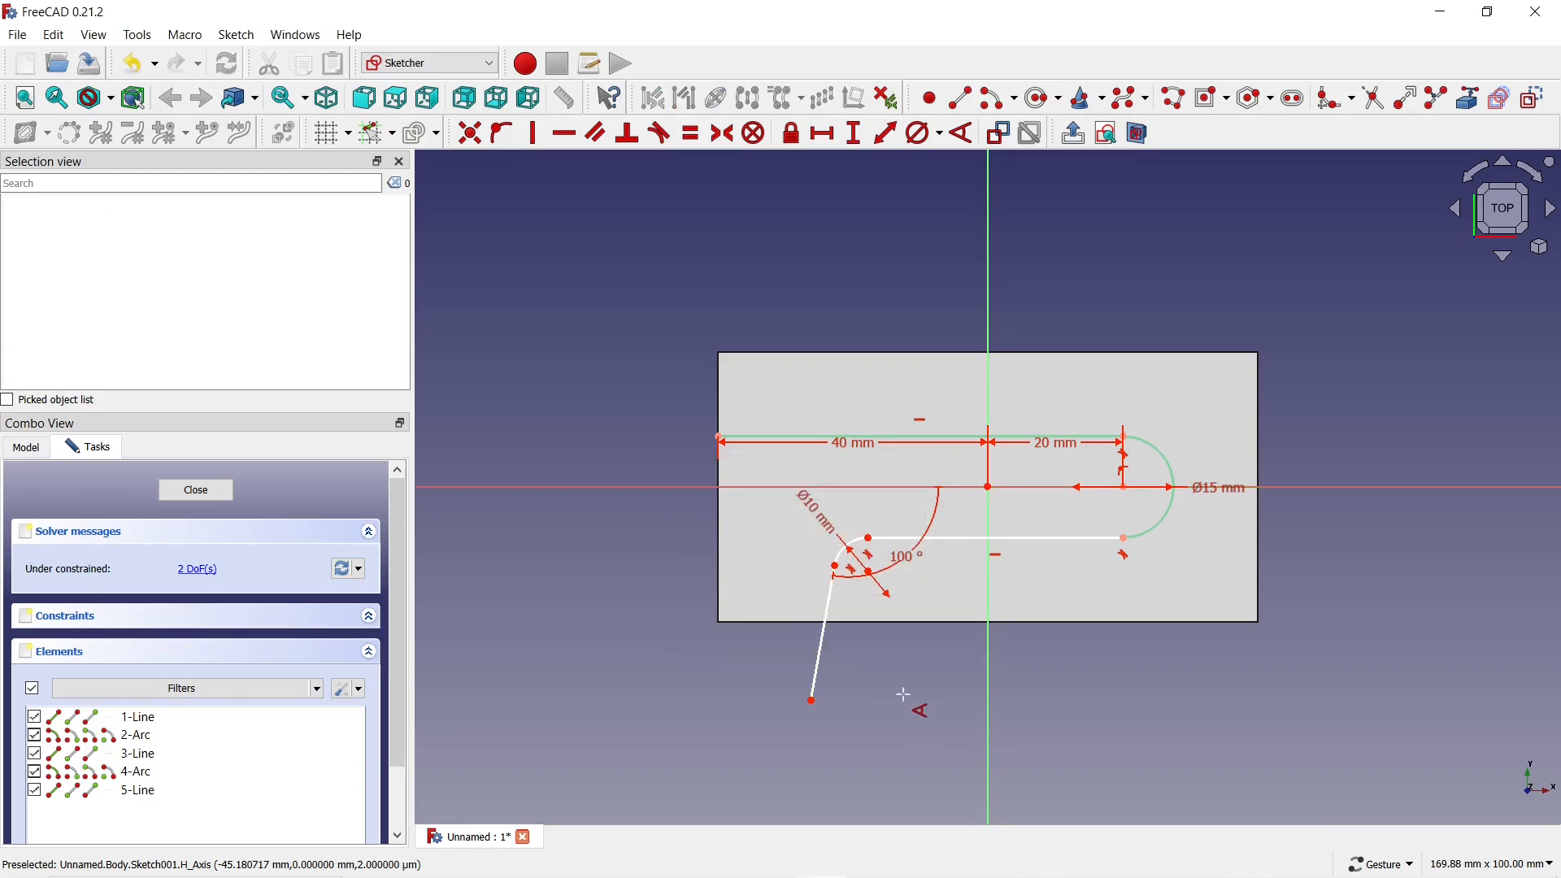
{"action": "left_click_drag", "start_coordinate": [908, 556], "coordinate": [987, 626]}
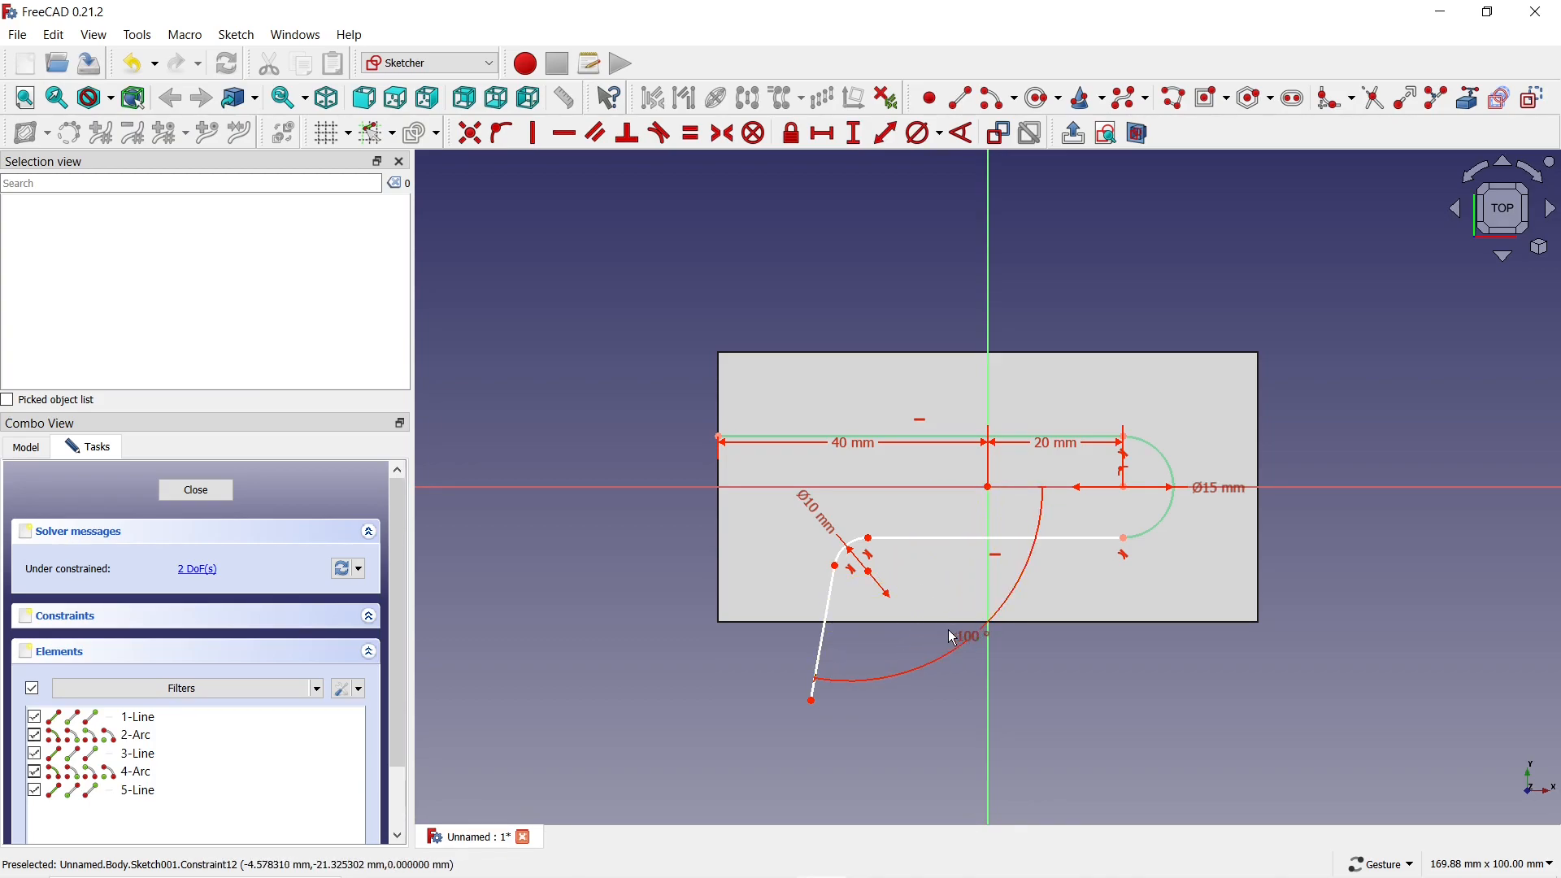
Constrain the vertical distance from the slanted line's free endpoint to the origin to 30 mm, placing the dimension outside the block's left side.
{"action": "left_click", "coordinate": [856, 143]}
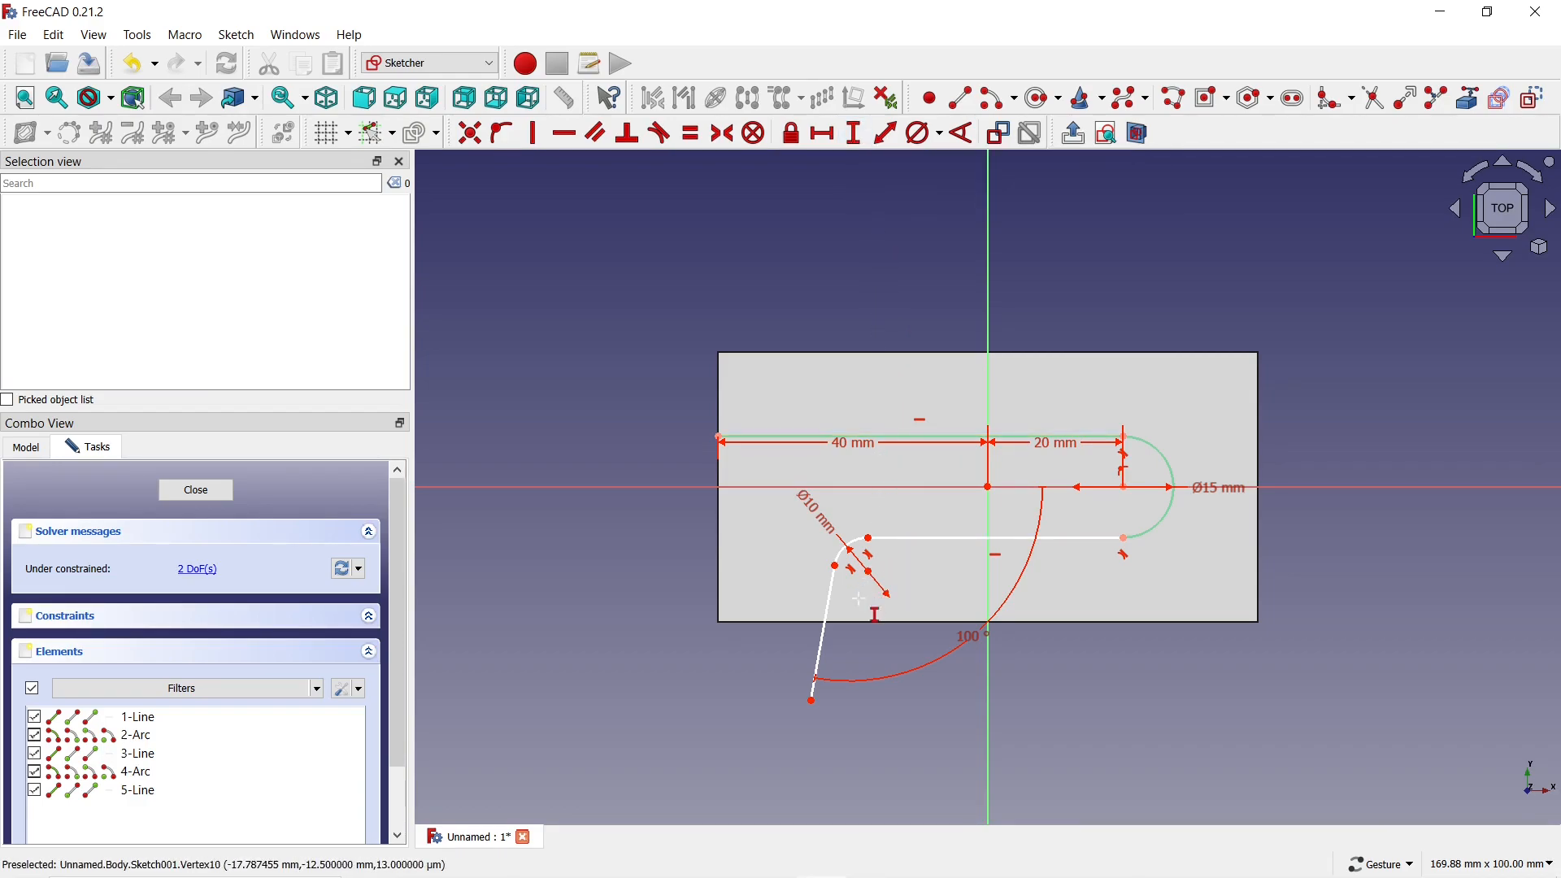
{"action": "left_click", "coordinate": [813, 700]}
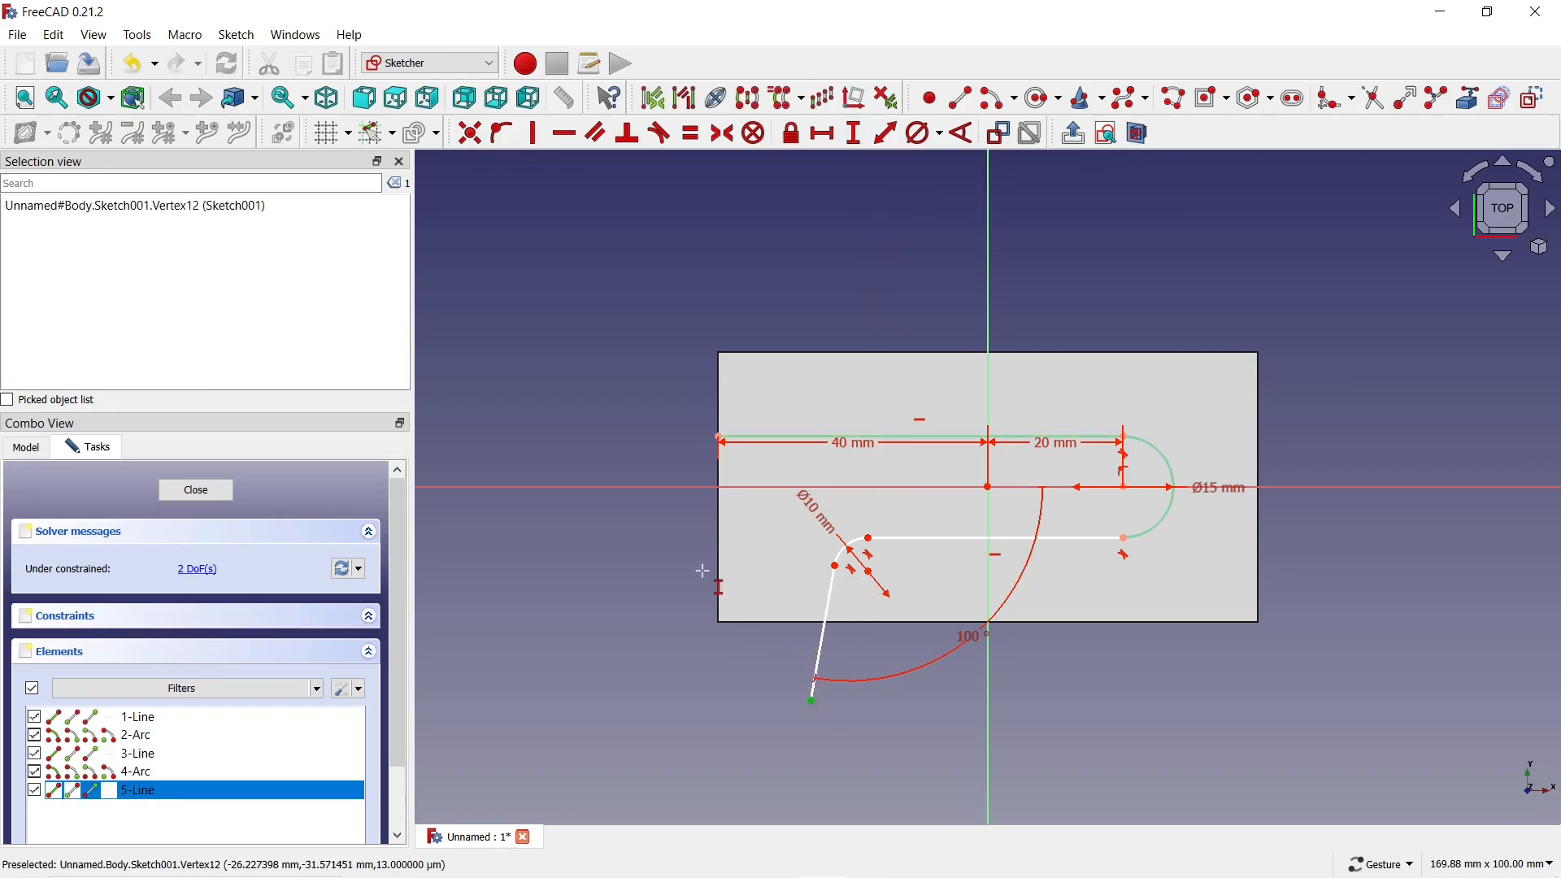
{"action": "left_click", "coordinate": [989, 487]}
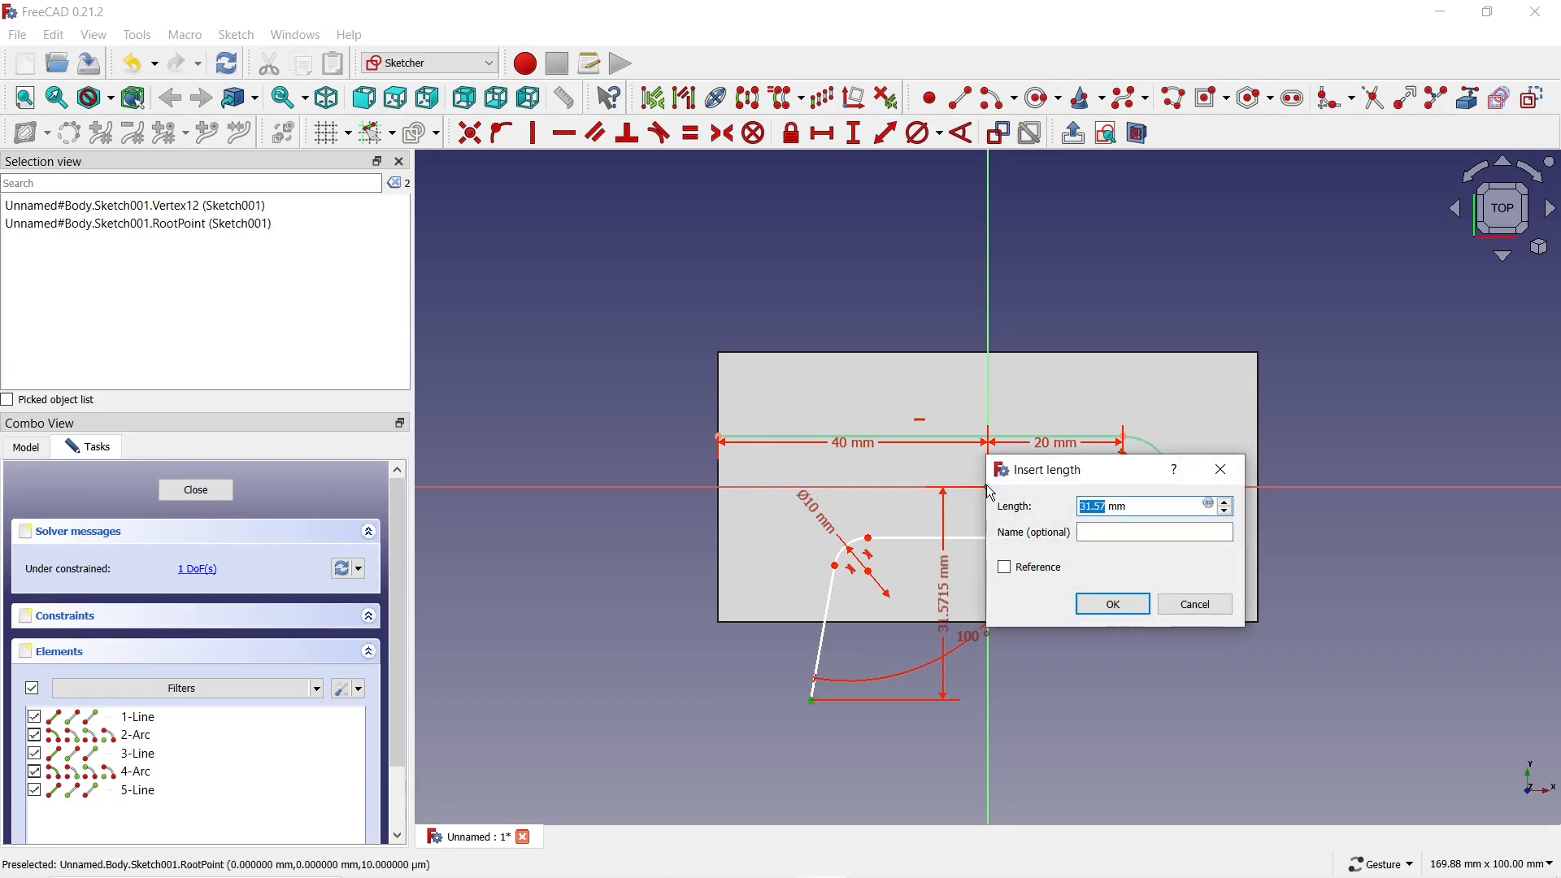
{"action": "type", "text": "30"}
{"action": "key", "text": "Return"}
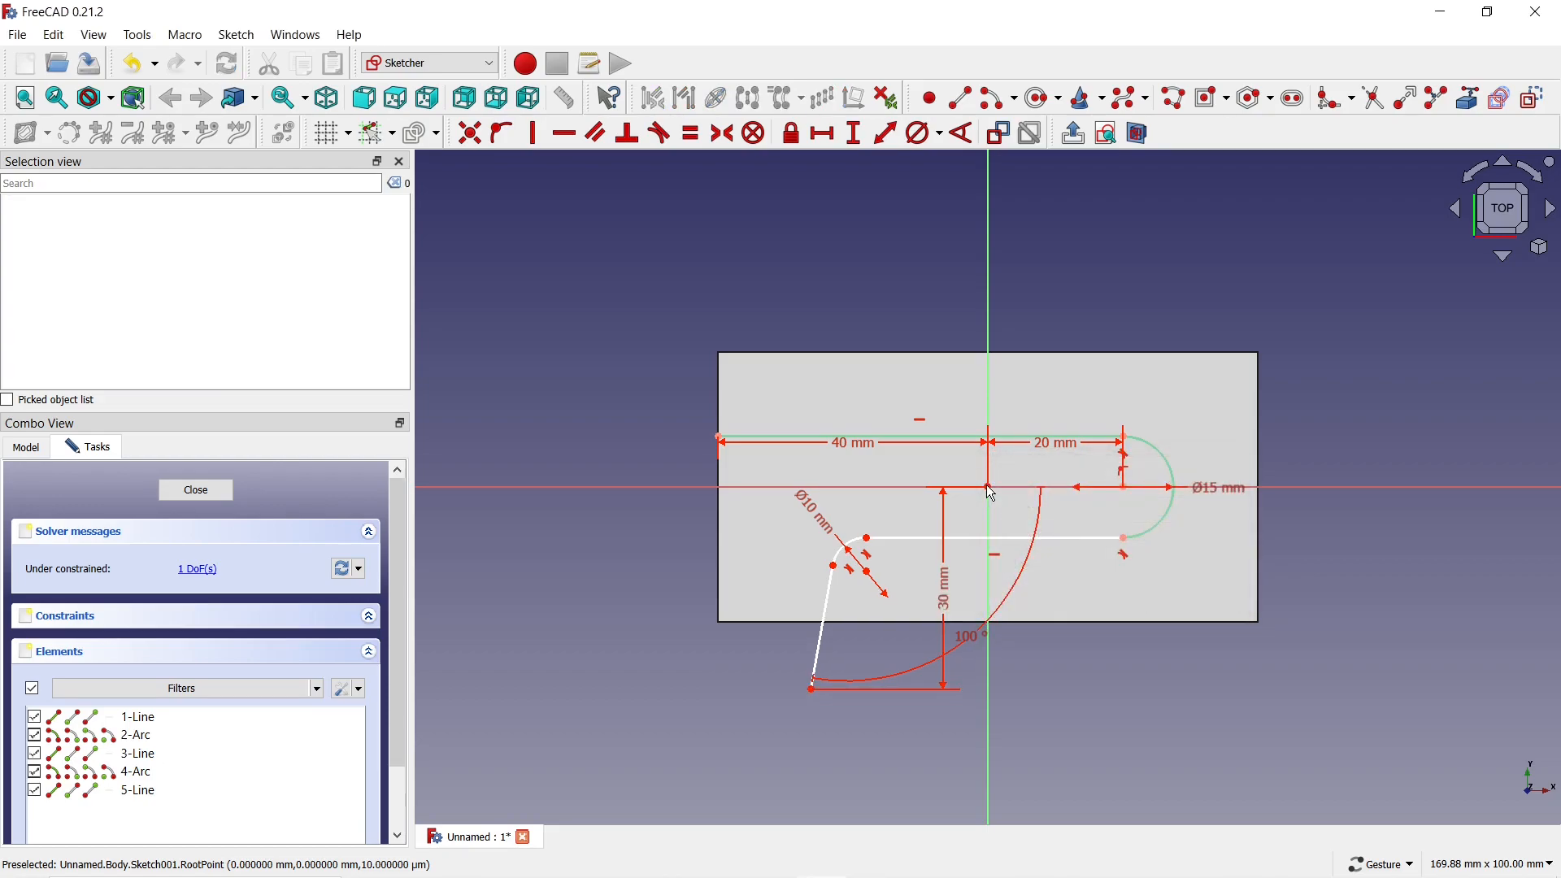
{"action": "left_click_drag", "start_coordinate": [941, 583], "coordinate": [665, 552]}
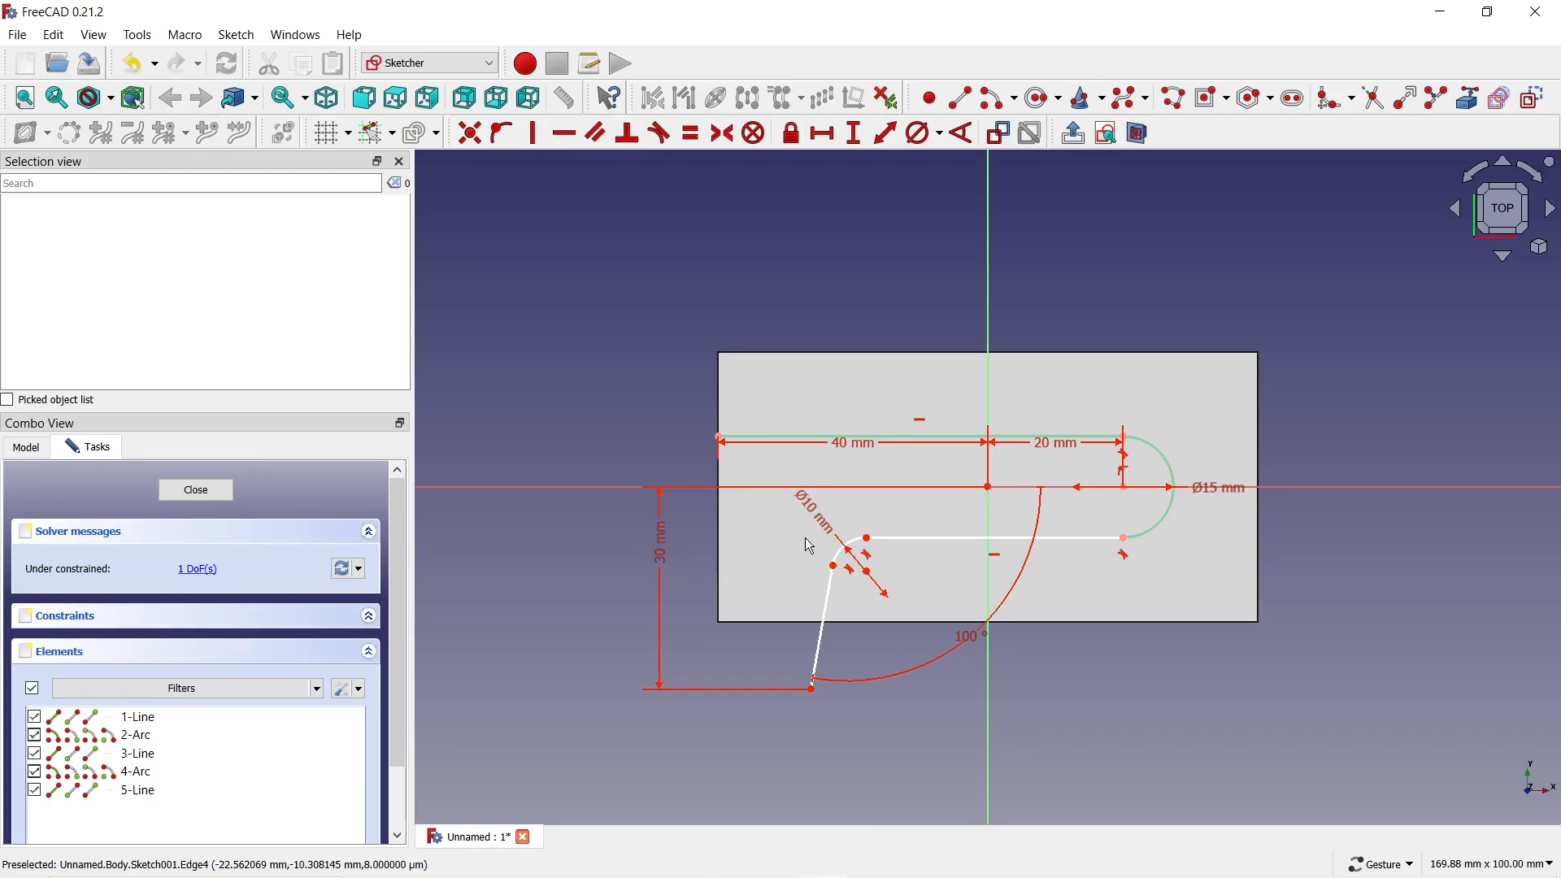
Constrain the horizontal distance between the two arc centres to 40 mm, place the dimension below the block, and close the path sketch.
{"action": "left_click", "coordinate": [827, 136]}
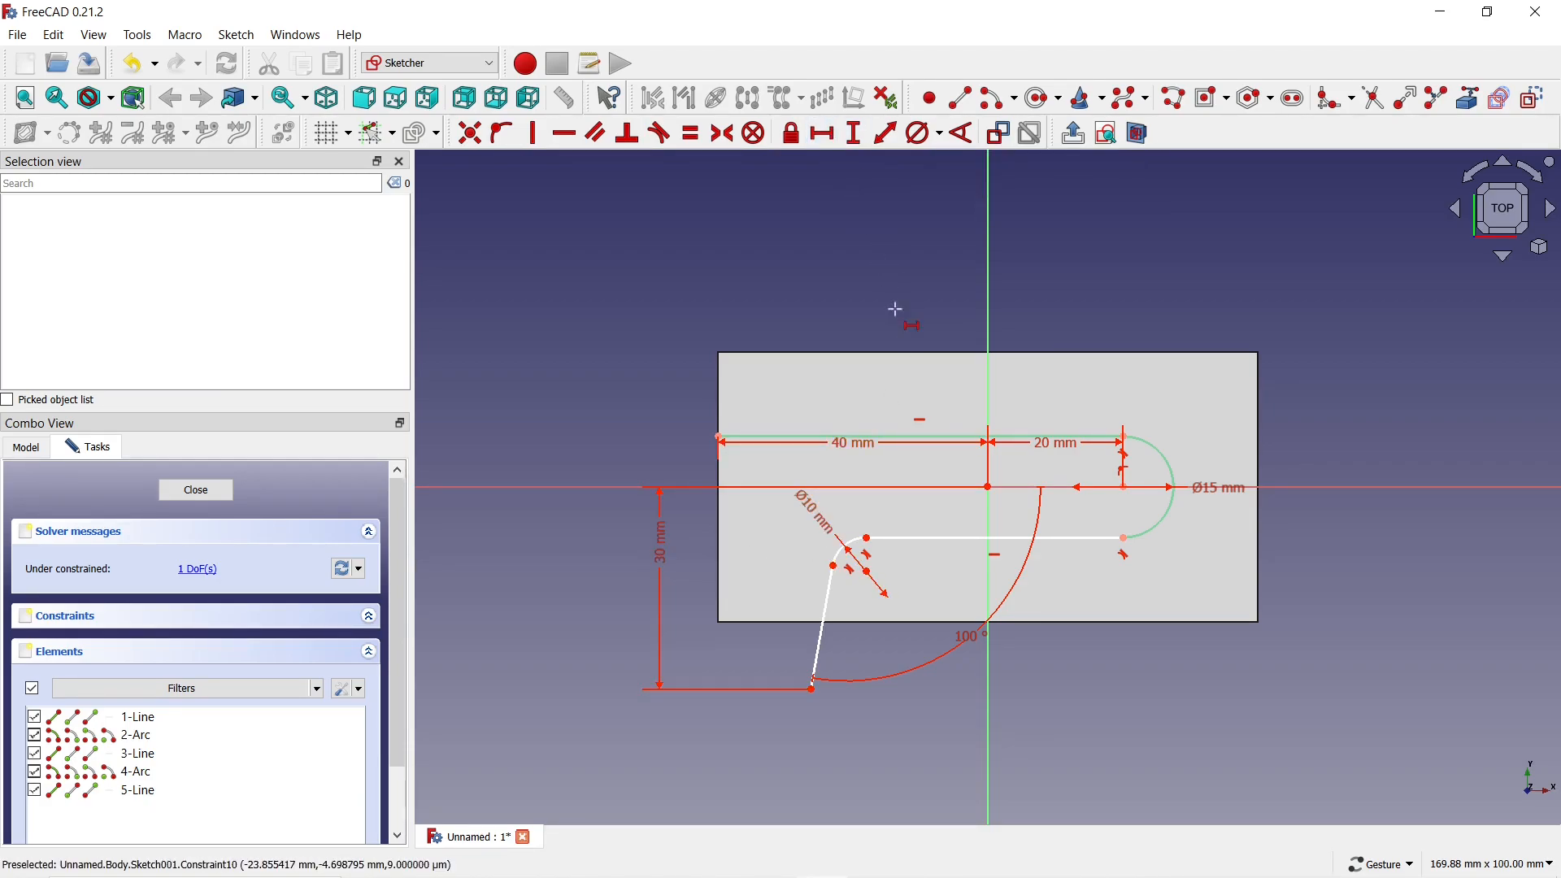
{"action": "left_click", "coordinate": [868, 572]}
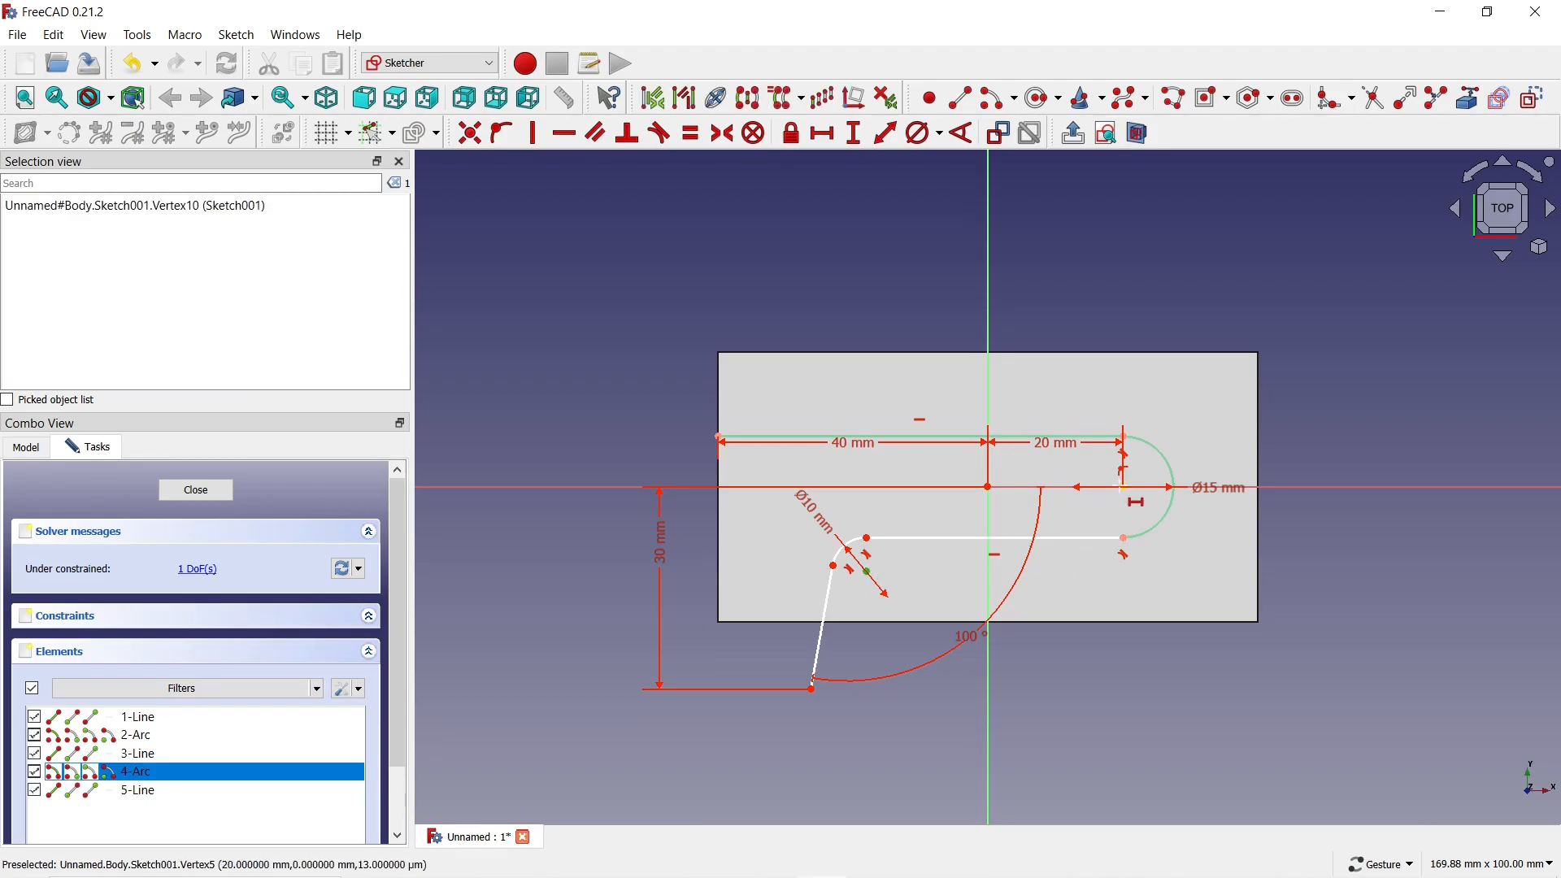
{"action": "left_click", "coordinate": [1124, 487]}
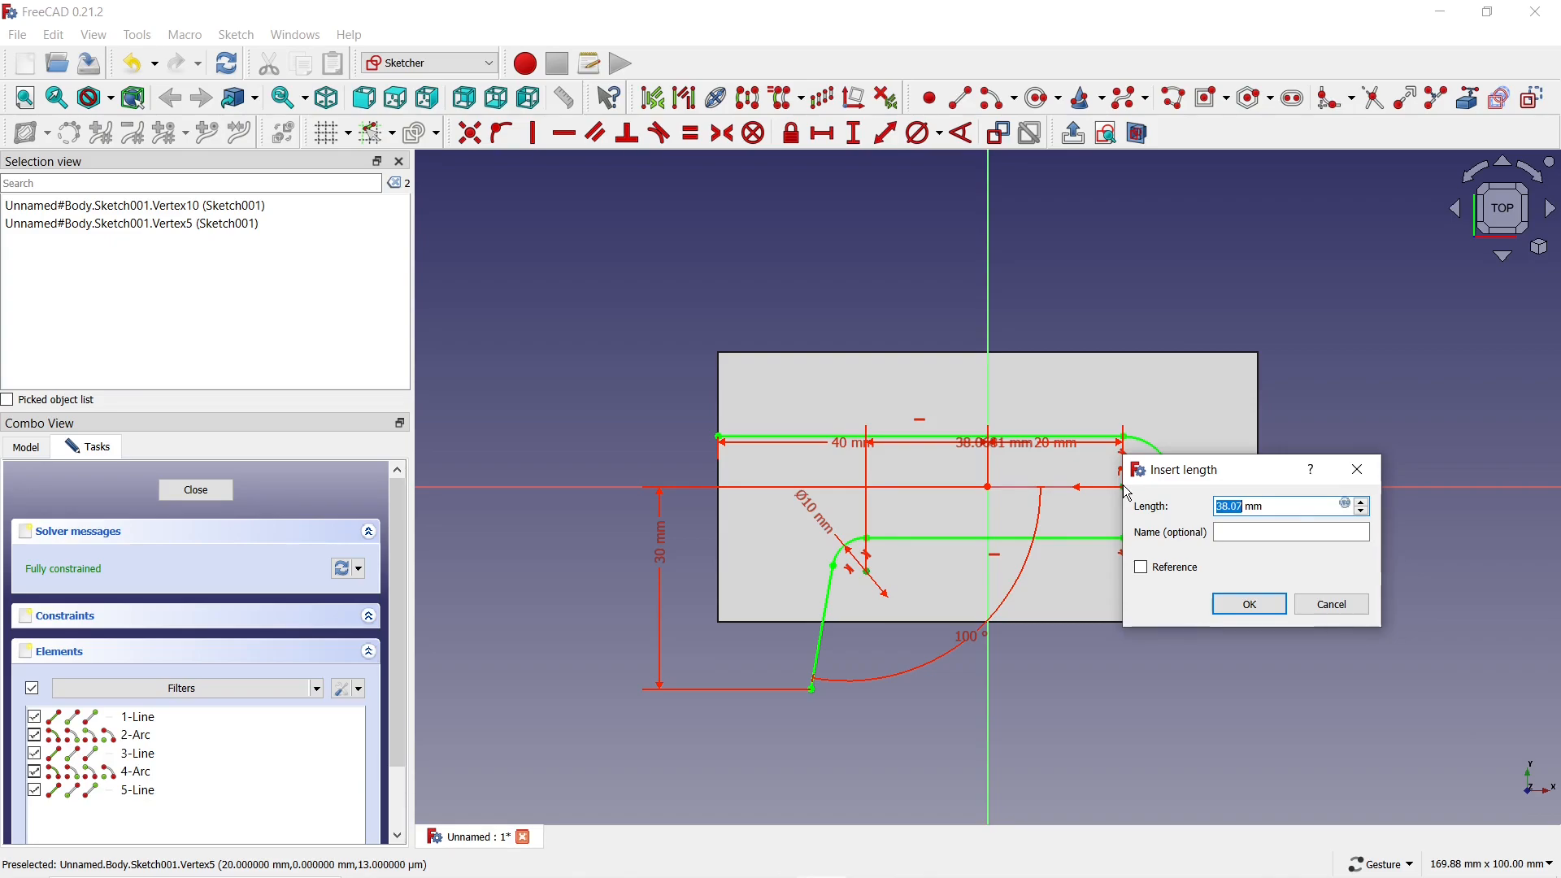
{"action": "type", "text": "40"}
{"action": "key", "text": "Return"}
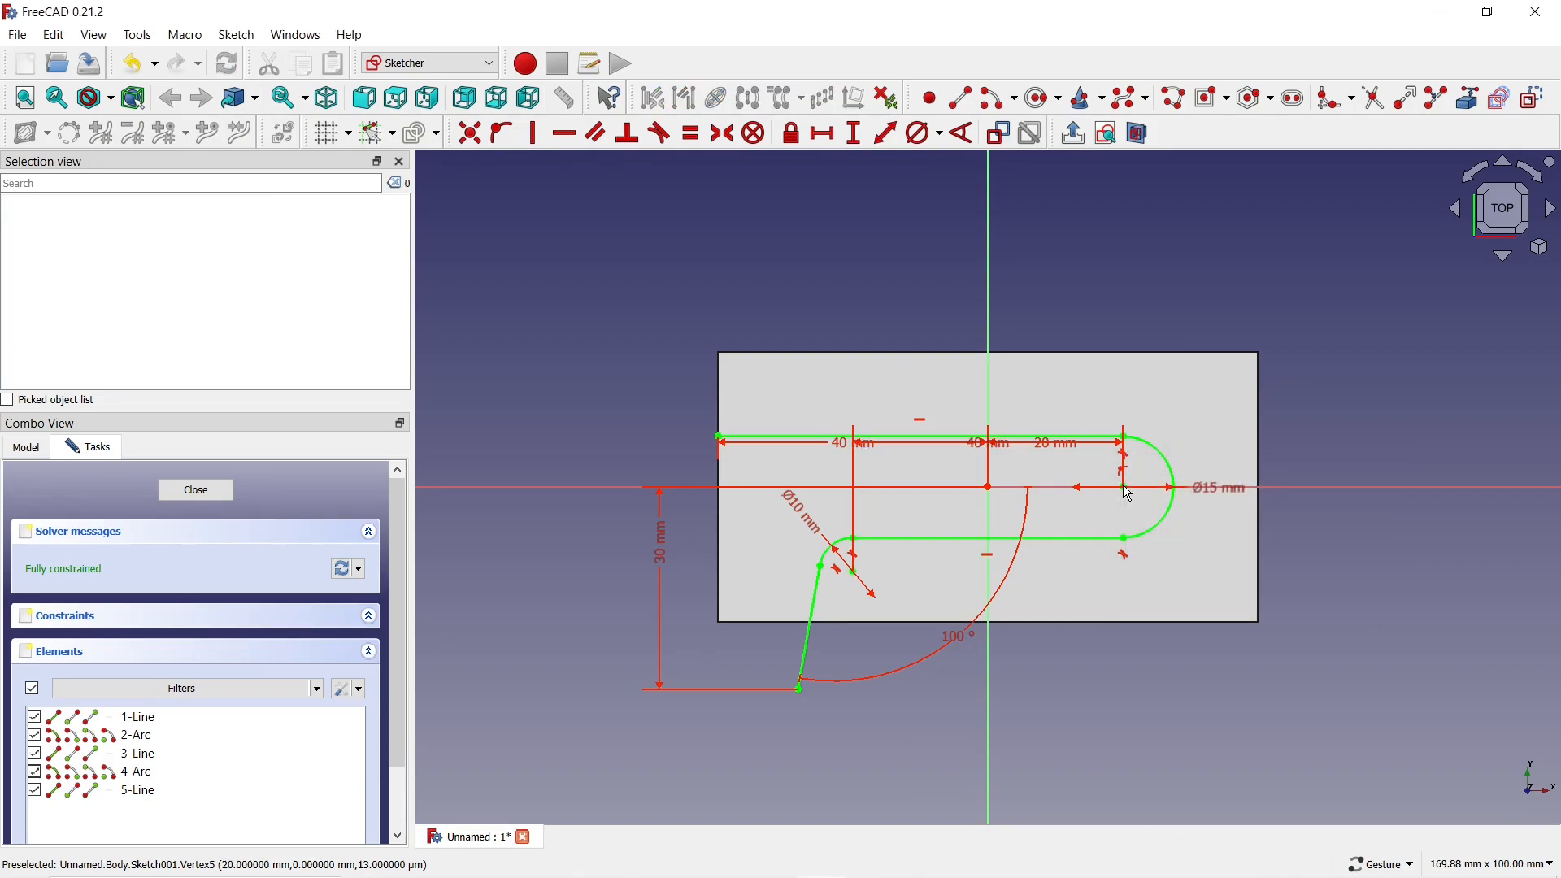
{"action": "left_click_drag", "start_coordinate": [979, 458], "coordinate": [975, 714]}
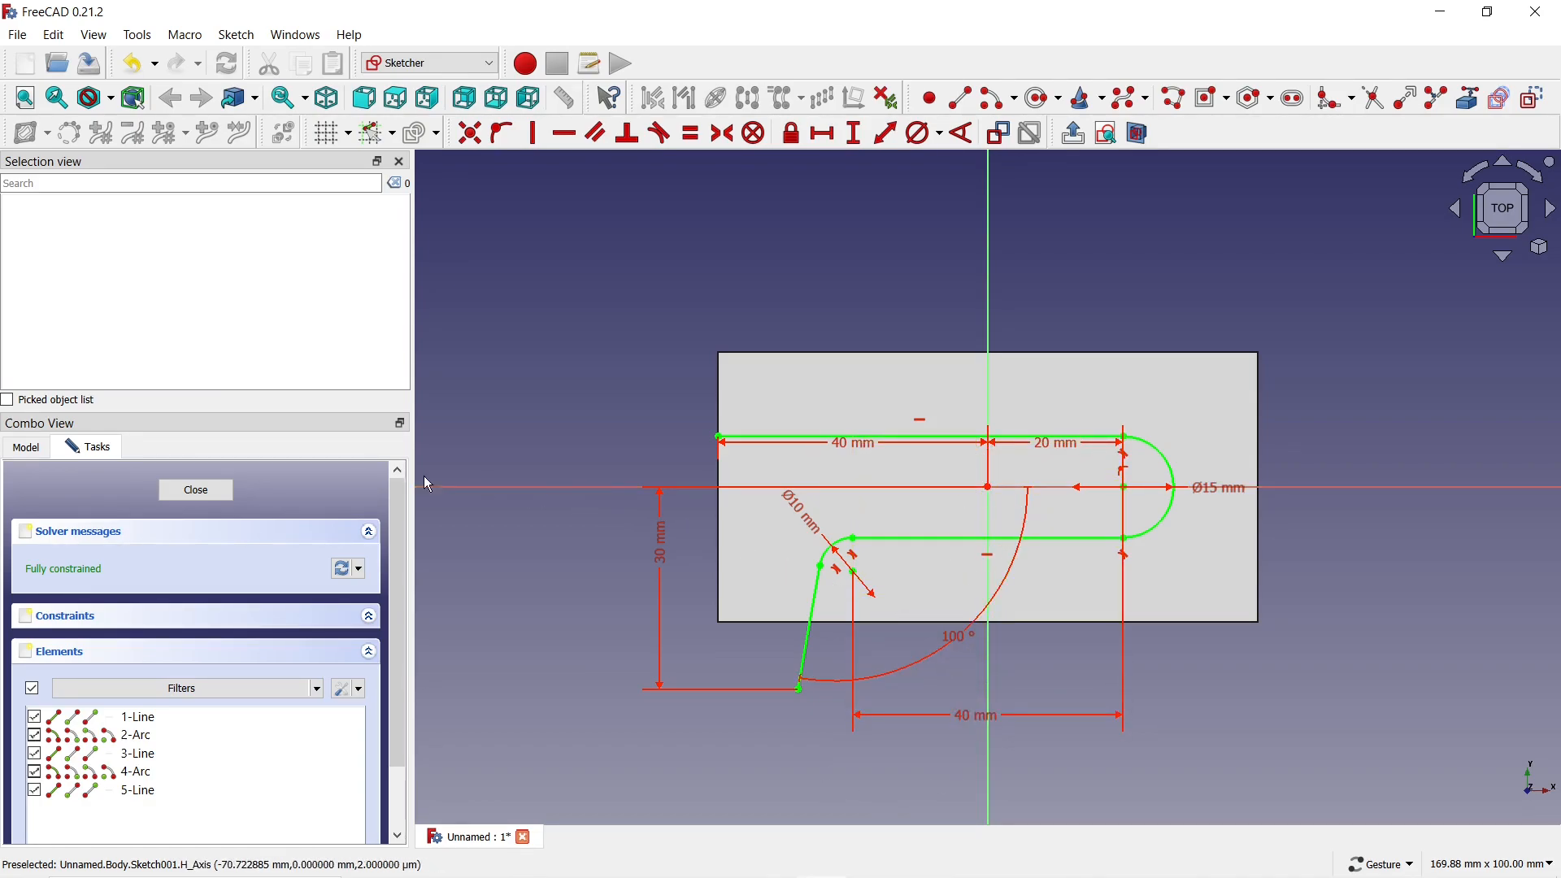
{"action": "left_click", "coordinate": [213, 494]}
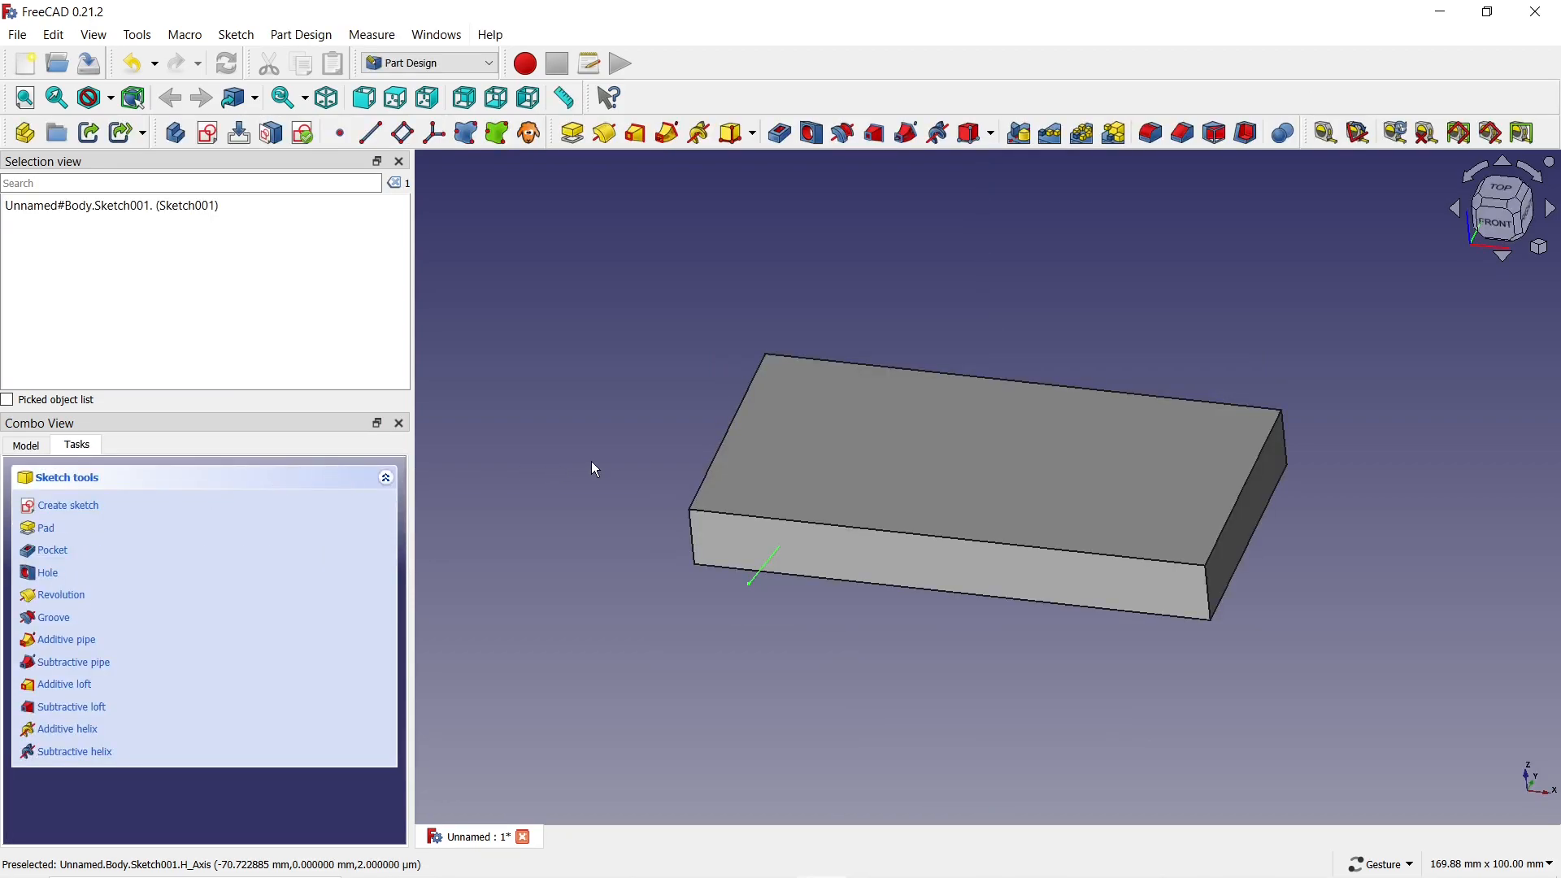
Create a new sketch on the block's left end face.
{"action": "left_click_drag", "start_coordinate": [607, 463], "coordinate": [759, 476]}
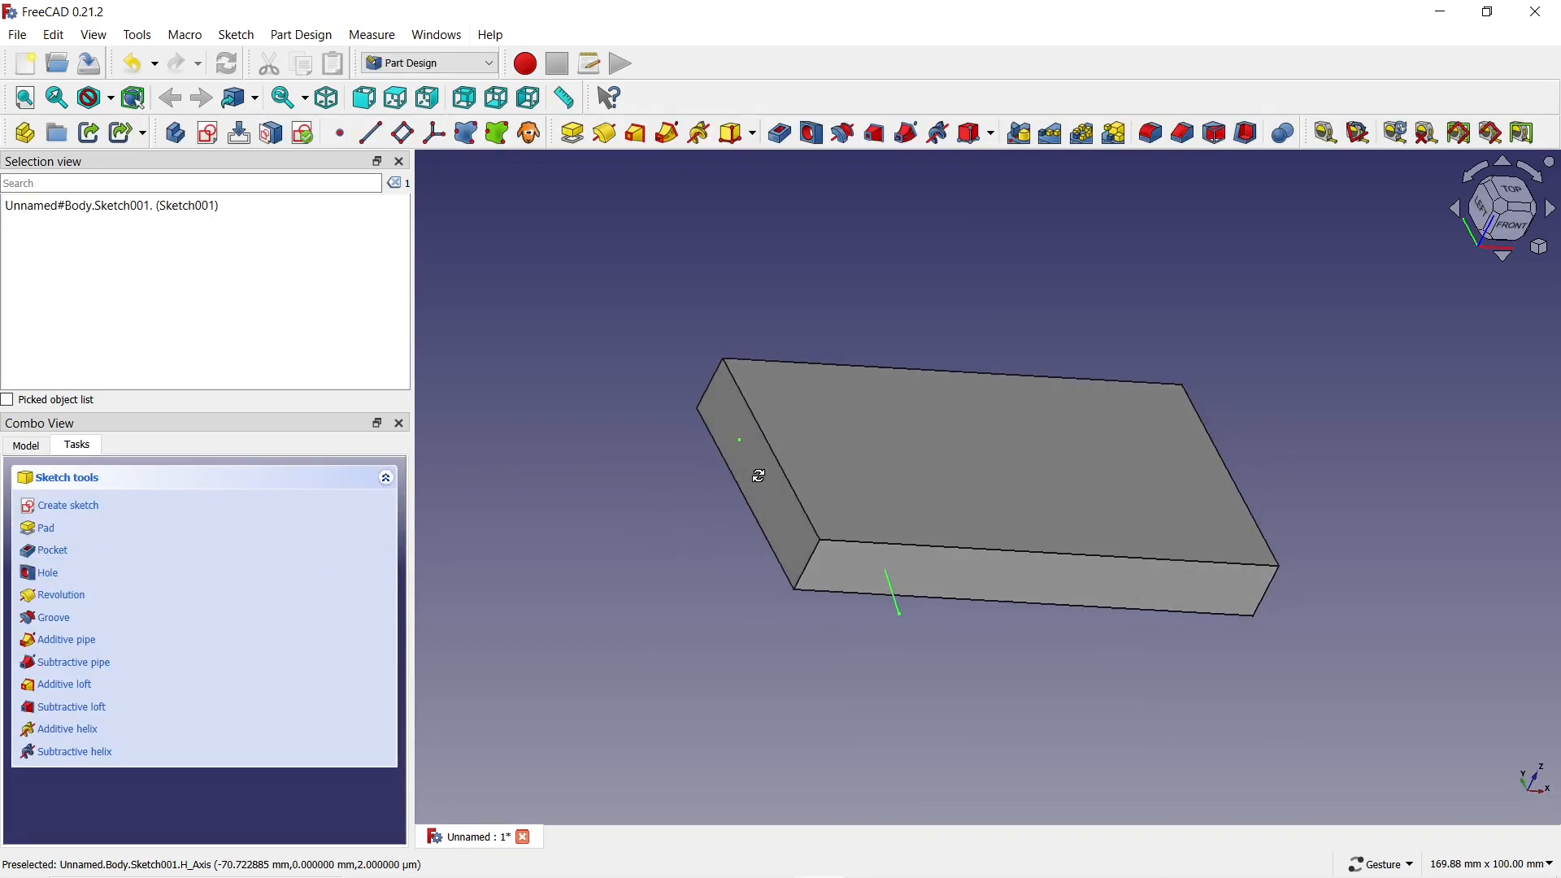
{"action": "left_click", "coordinate": [758, 474]}
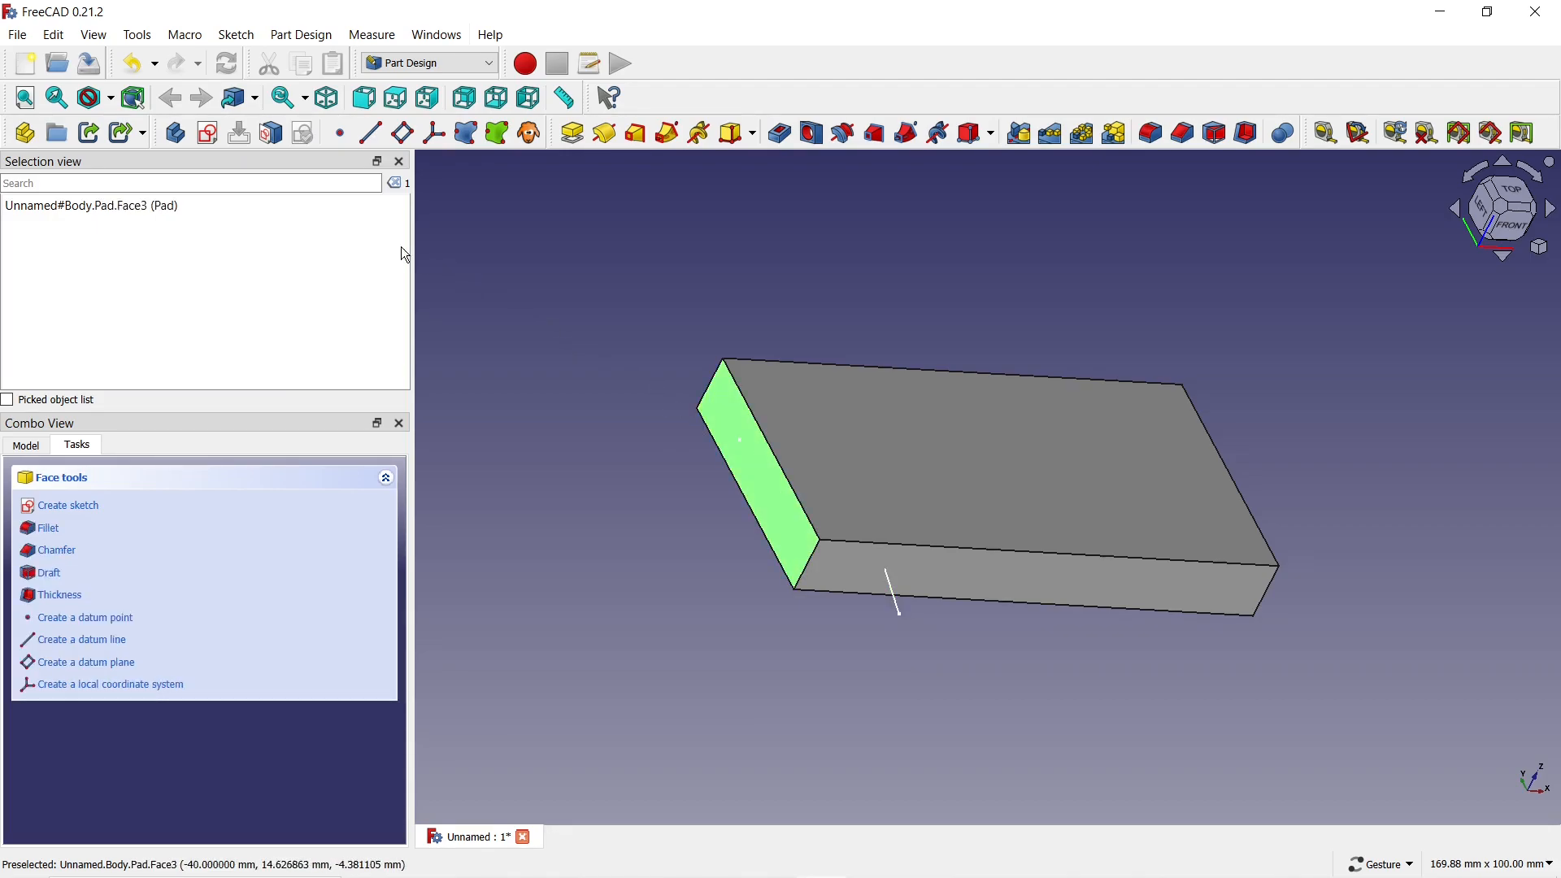
{"action": "left_click", "coordinate": [207, 137]}
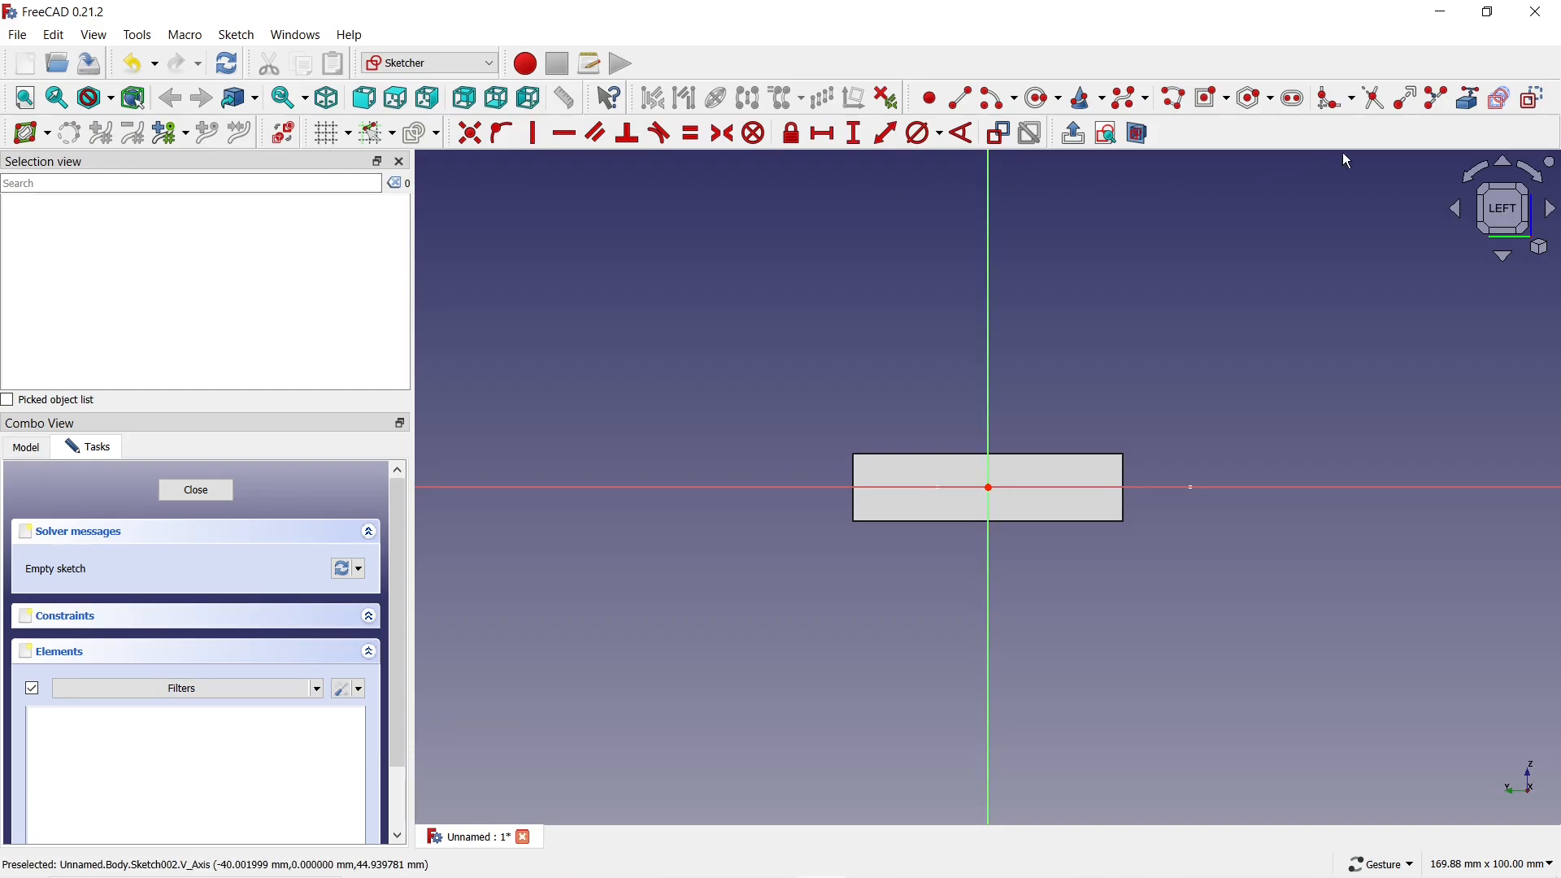
Link the path's start point on the end face into the sketch as external geometry.
{"action": "left_click", "coordinate": [1462, 106]}
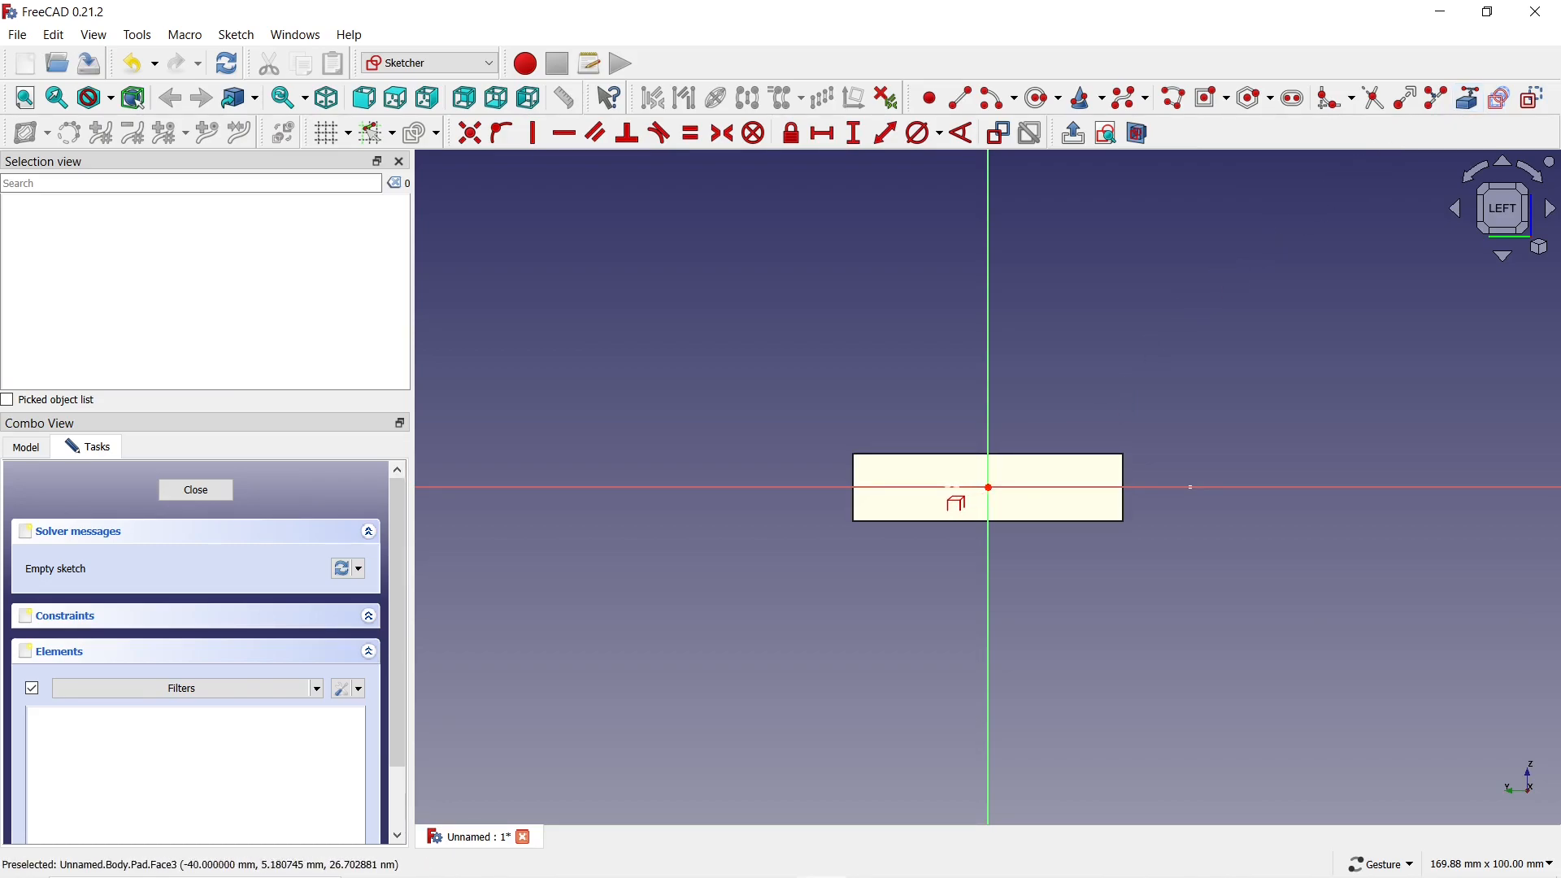
{"action": "scroll", "coordinate": [951, 504], "scroll_direction": "up", "scroll_amount": 5}
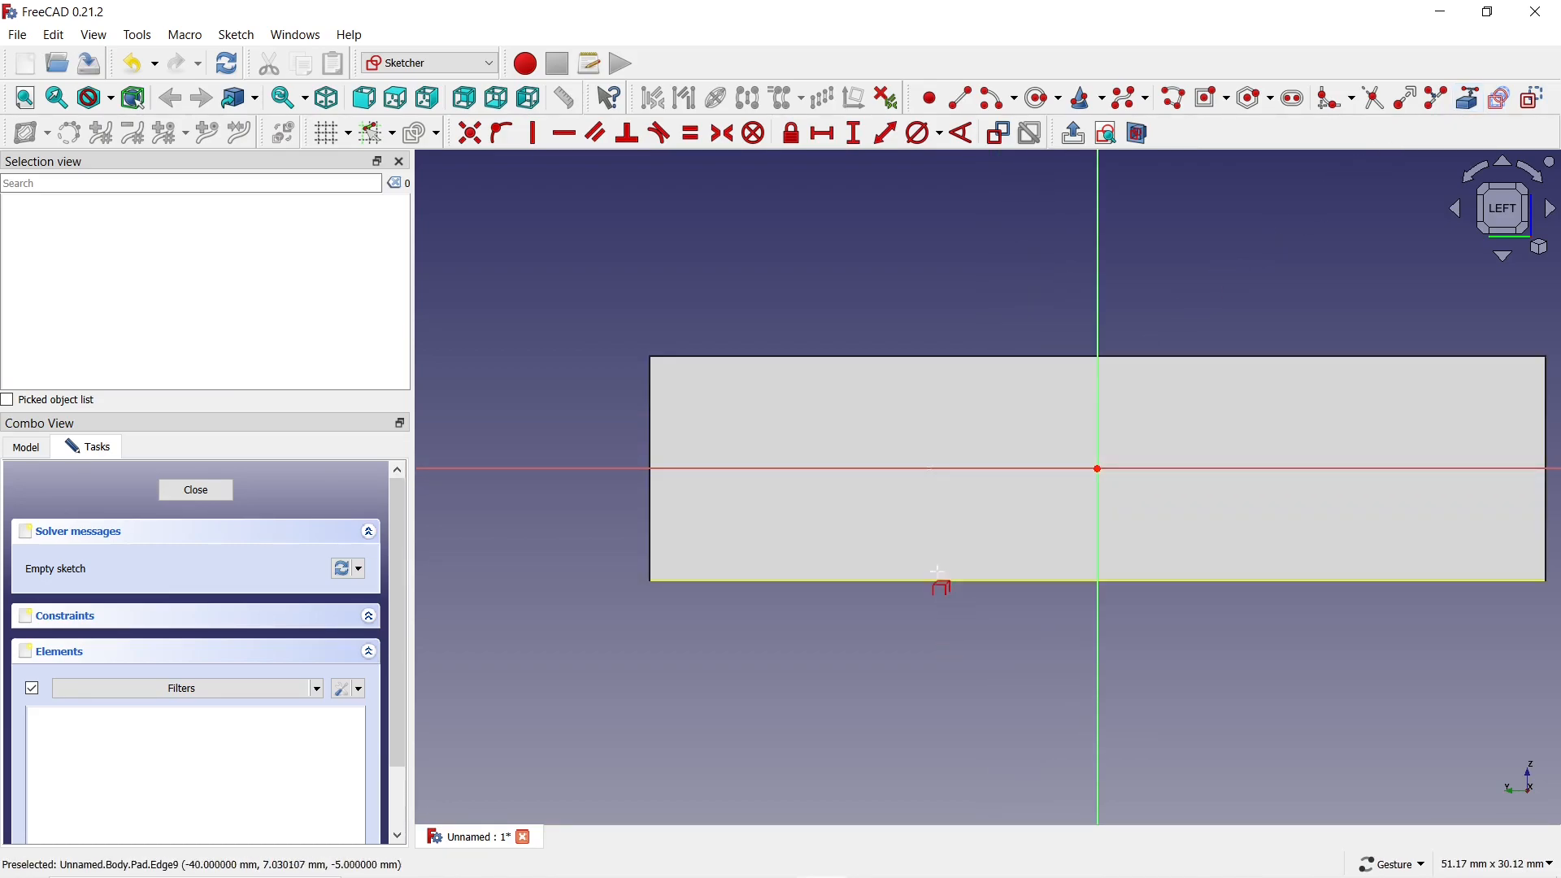
{"action": "left_click", "coordinate": [931, 469]}
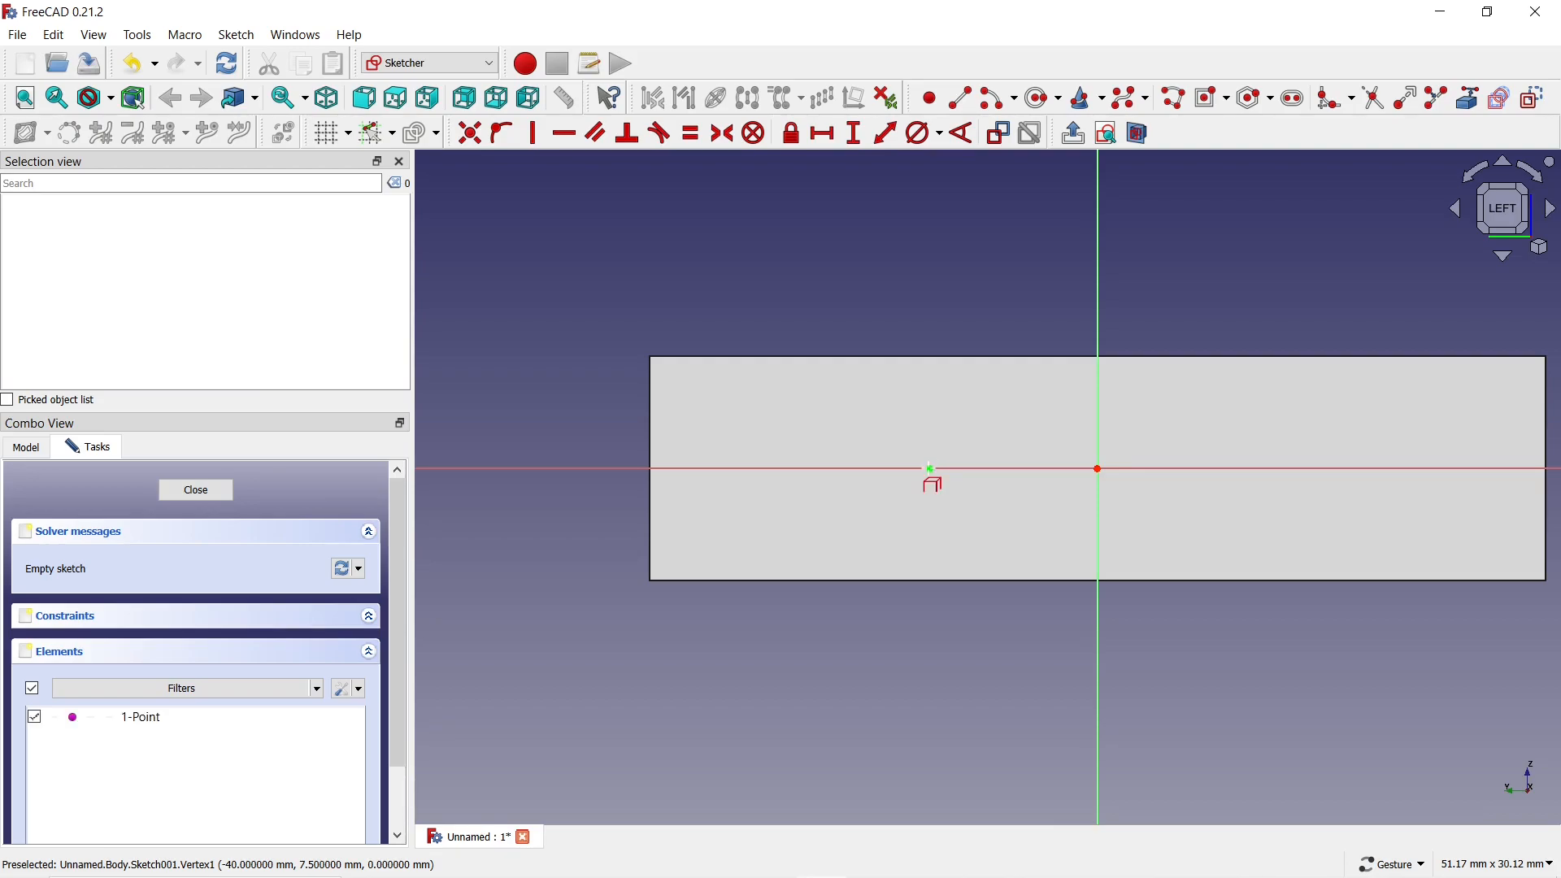
{"action": "right_click", "coordinate": [931, 510]}
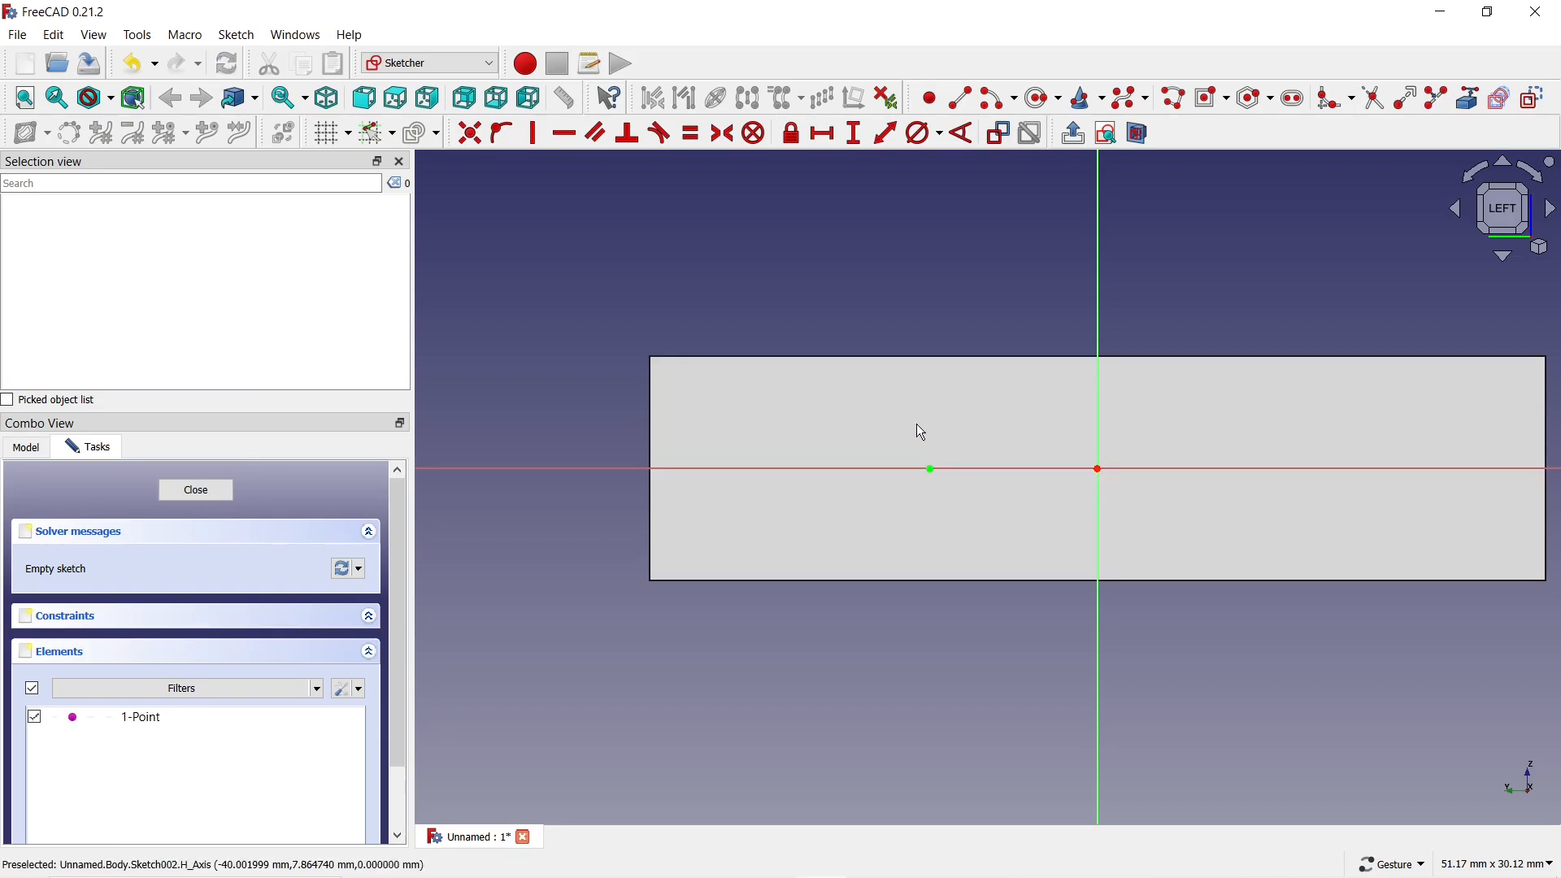
{"action": "scroll", "coordinate": [913, 399], "scroll_direction": "down", "scroll_amount": 3}
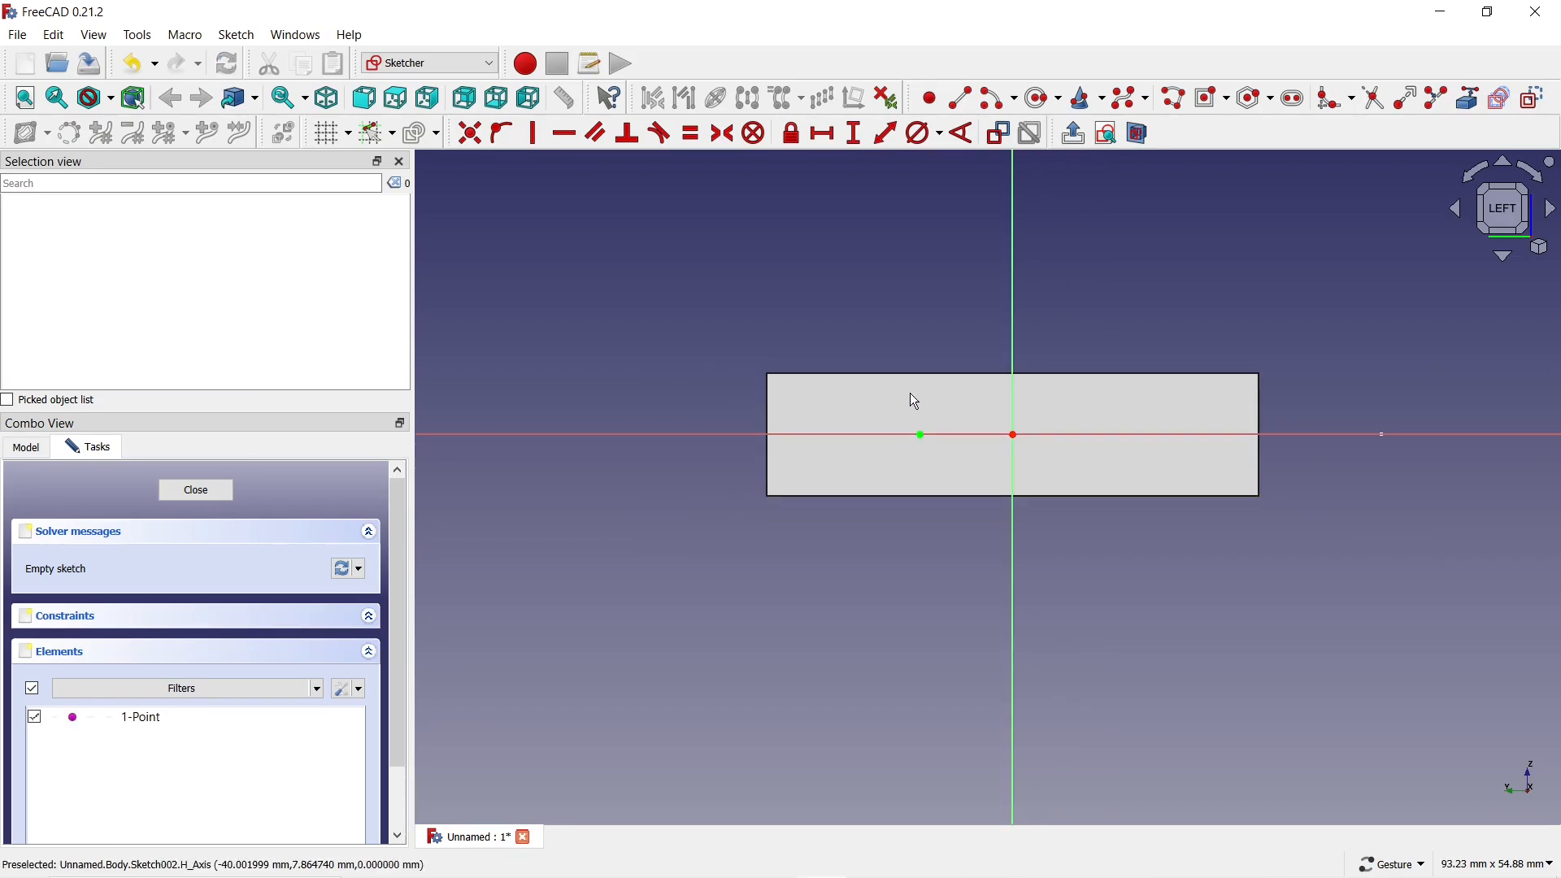
Draw a circle centred on the external point, constrain its diameter to 5 mm, and close the sketch.
{"action": "left_click", "coordinate": [1041, 101]}
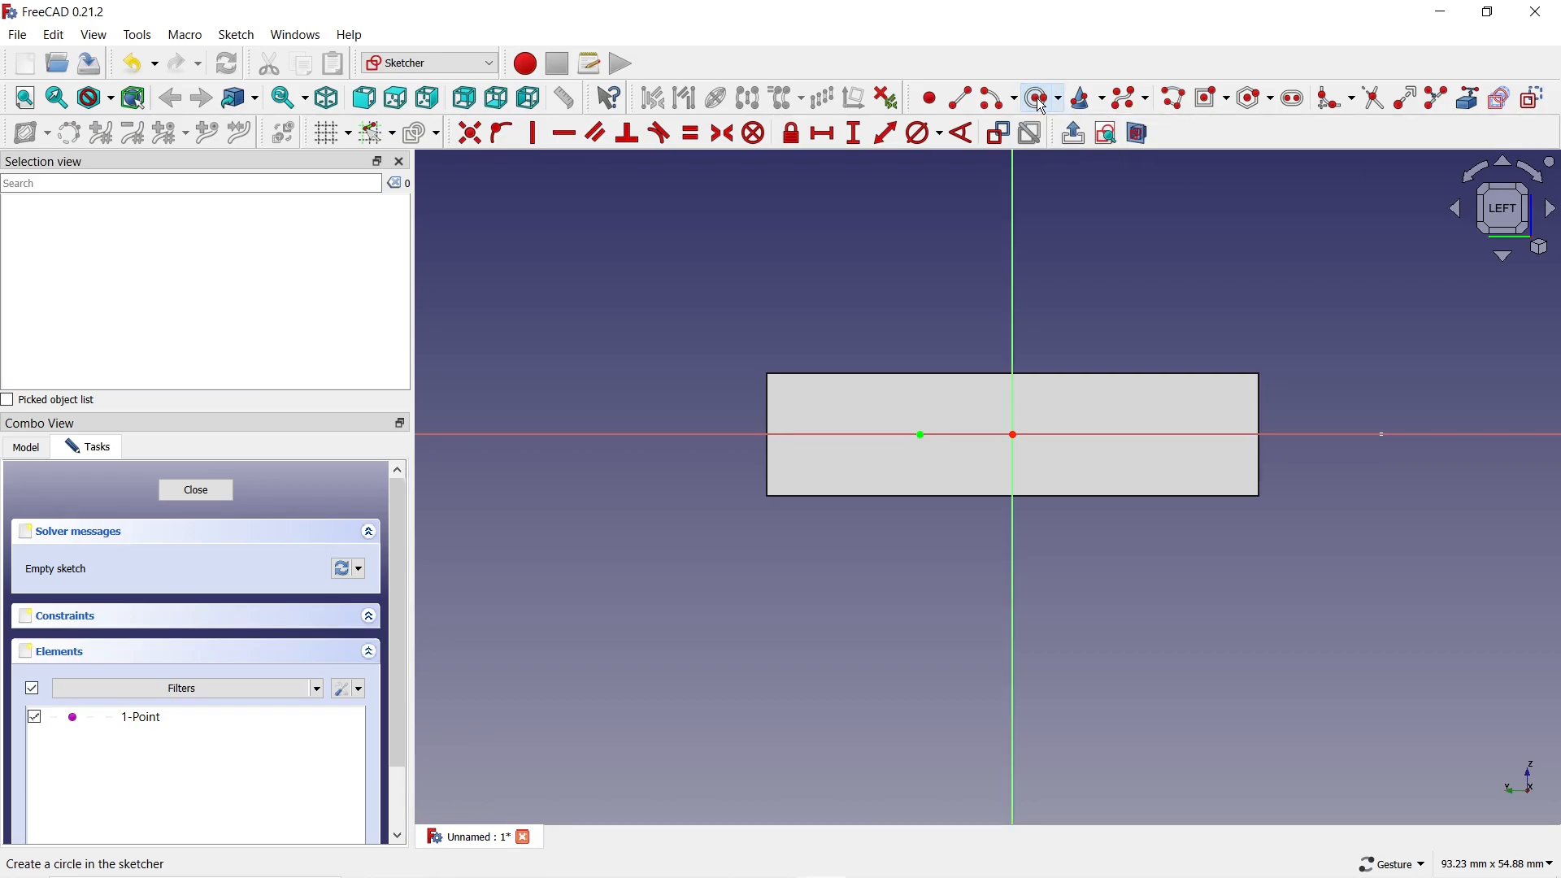
{"action": "left_click", "coordinate": [921, 435]}
{"action": "left_click", "coordinate": [901, 420]}
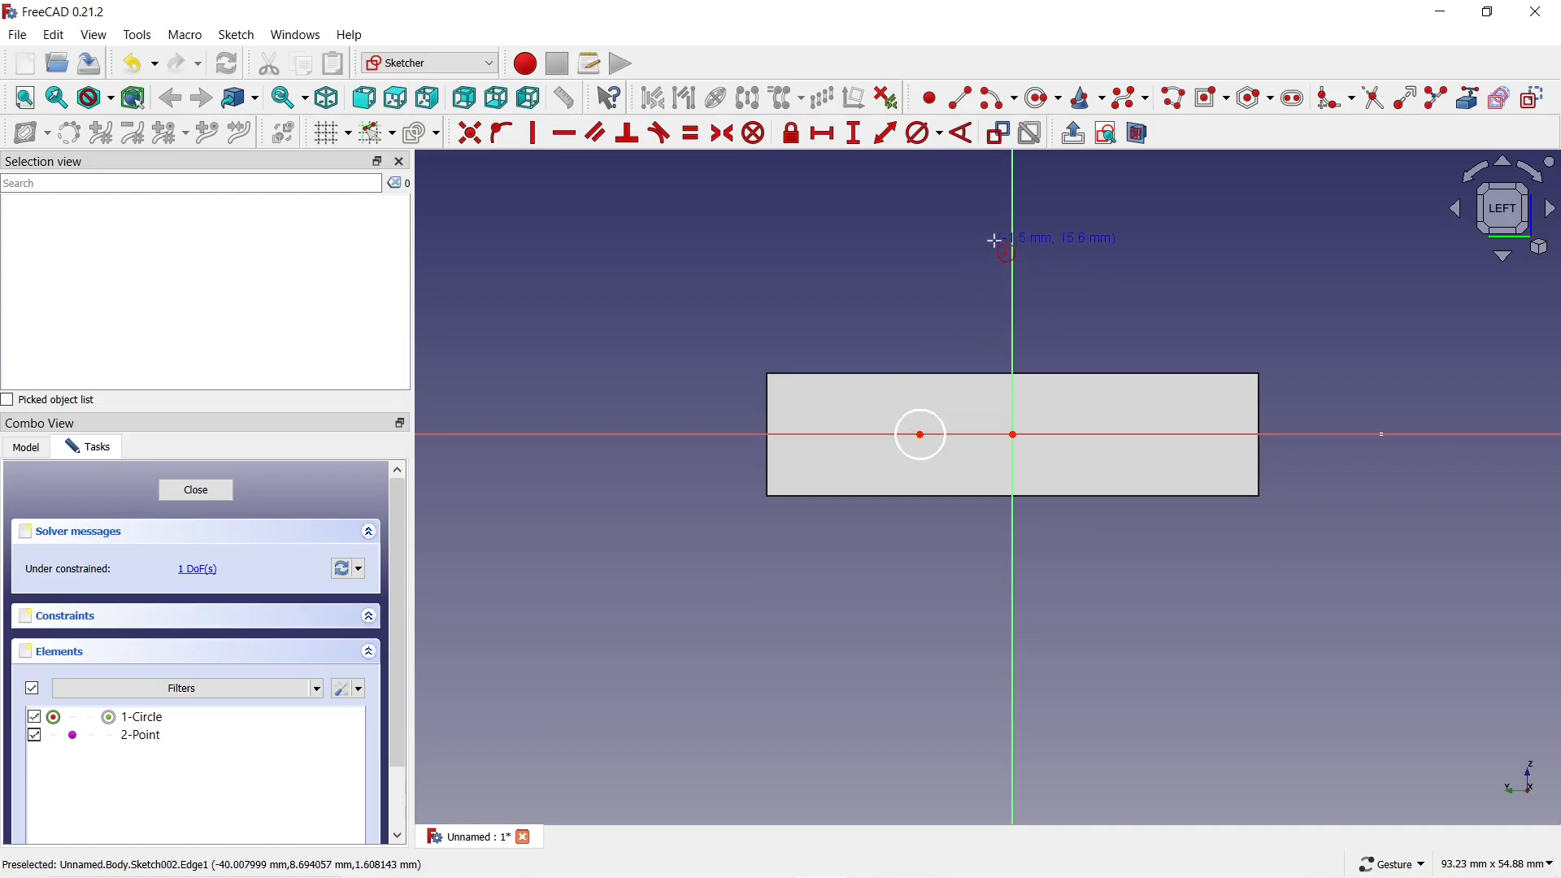
{"action": "left_click", "coordinate": [920, 140]}
{"action": "left_click", "coordinate": [939, 411]}
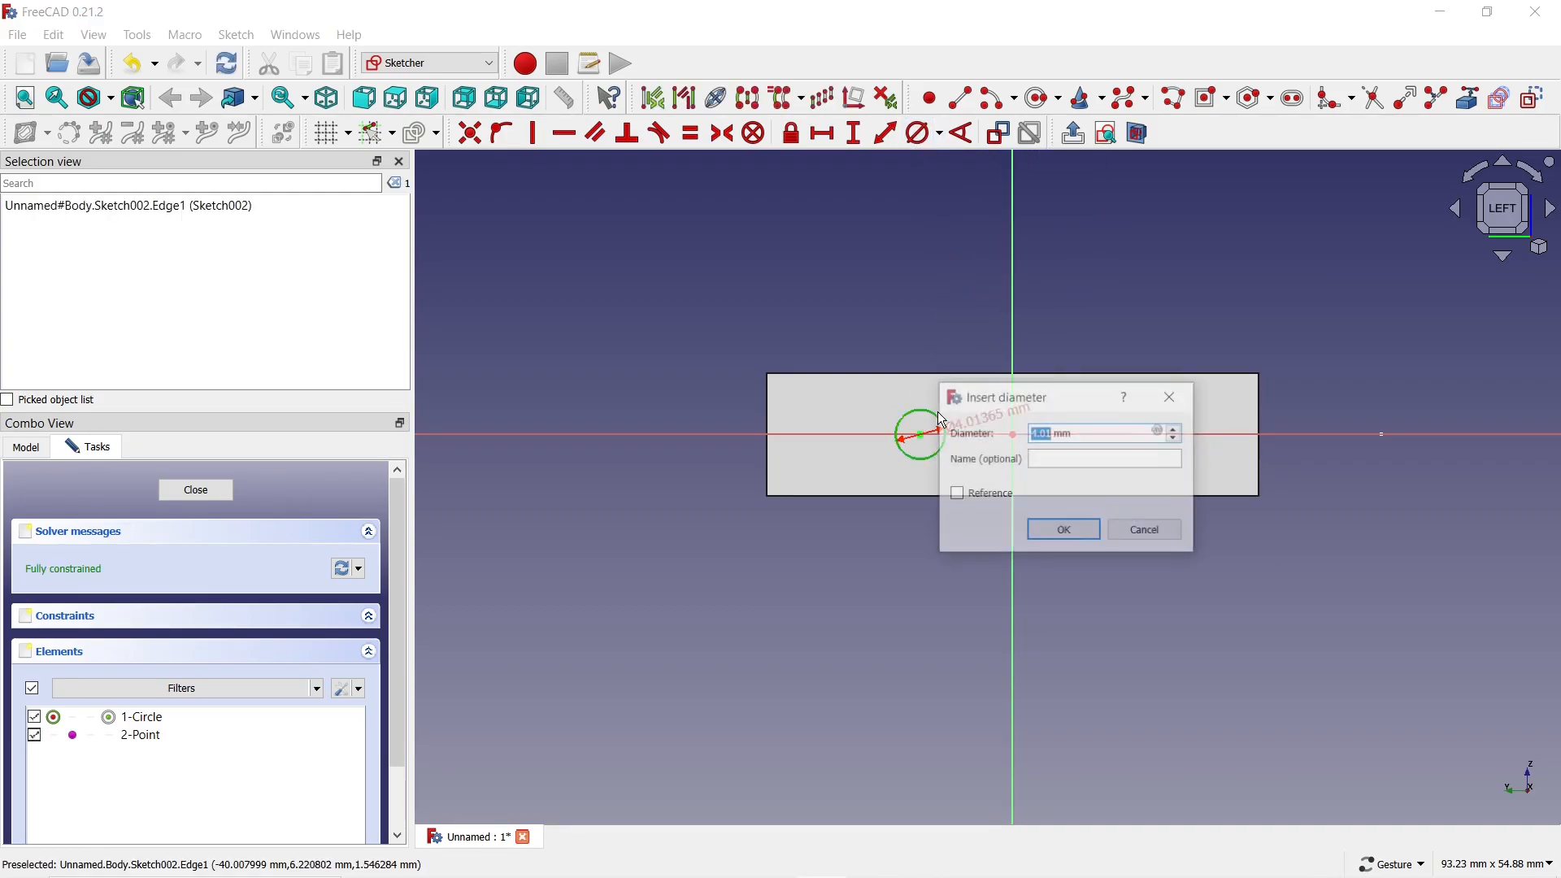
{"action": "key", "text": "Return"}
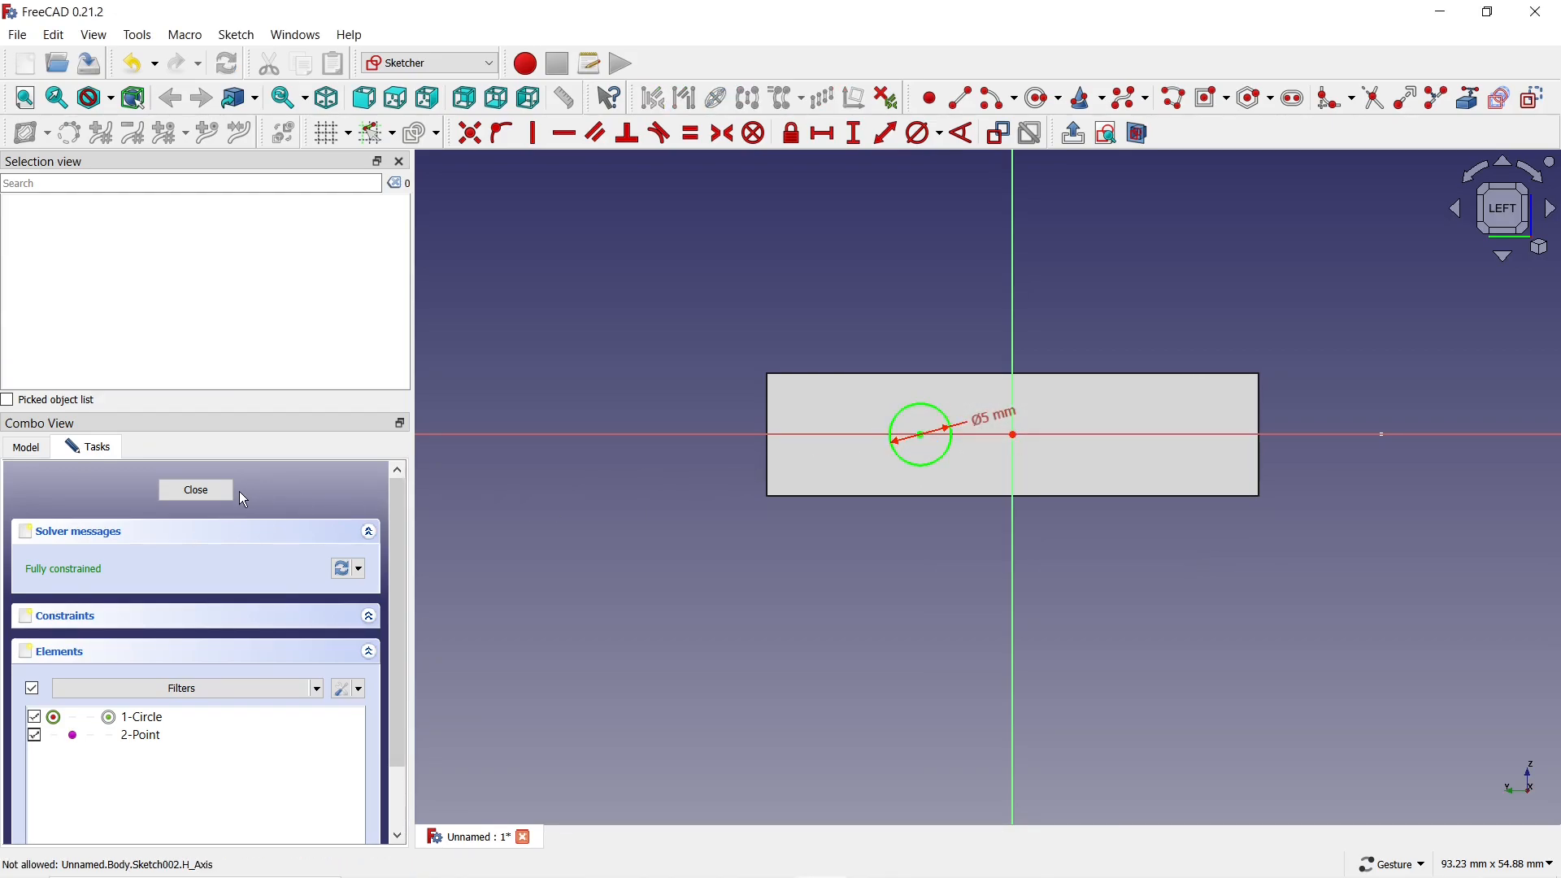
{"action": "left_click", "coordinate": [217, 493]}
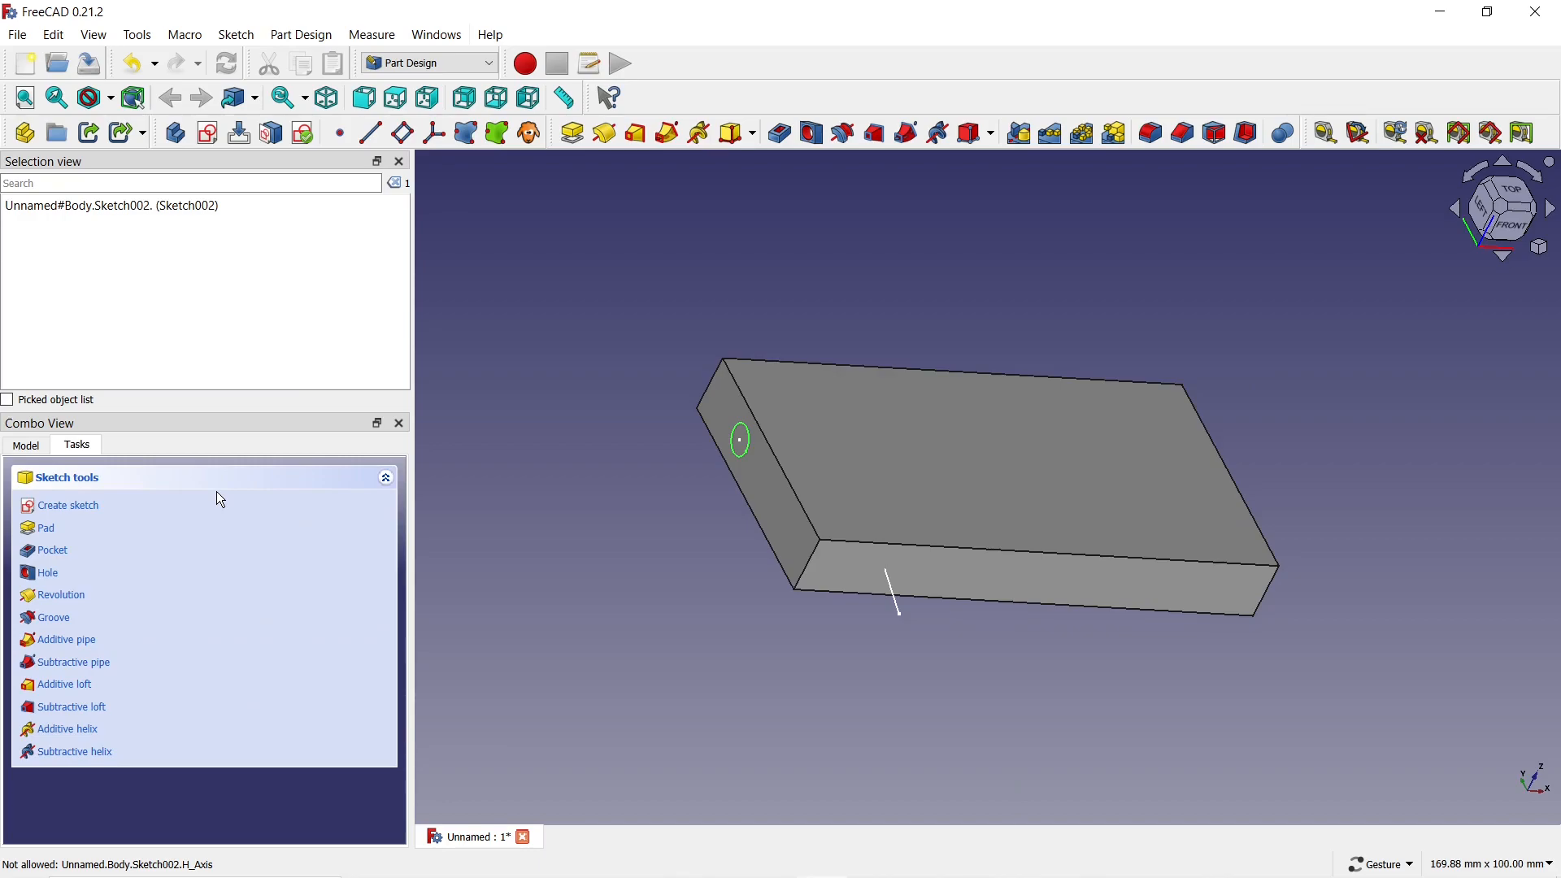
Cut a subtractive pipe through the block using Sketch002 as the profile and Sketch001 as the sweep path.
{"action": "left_click", "coordinate": [28, 446]}
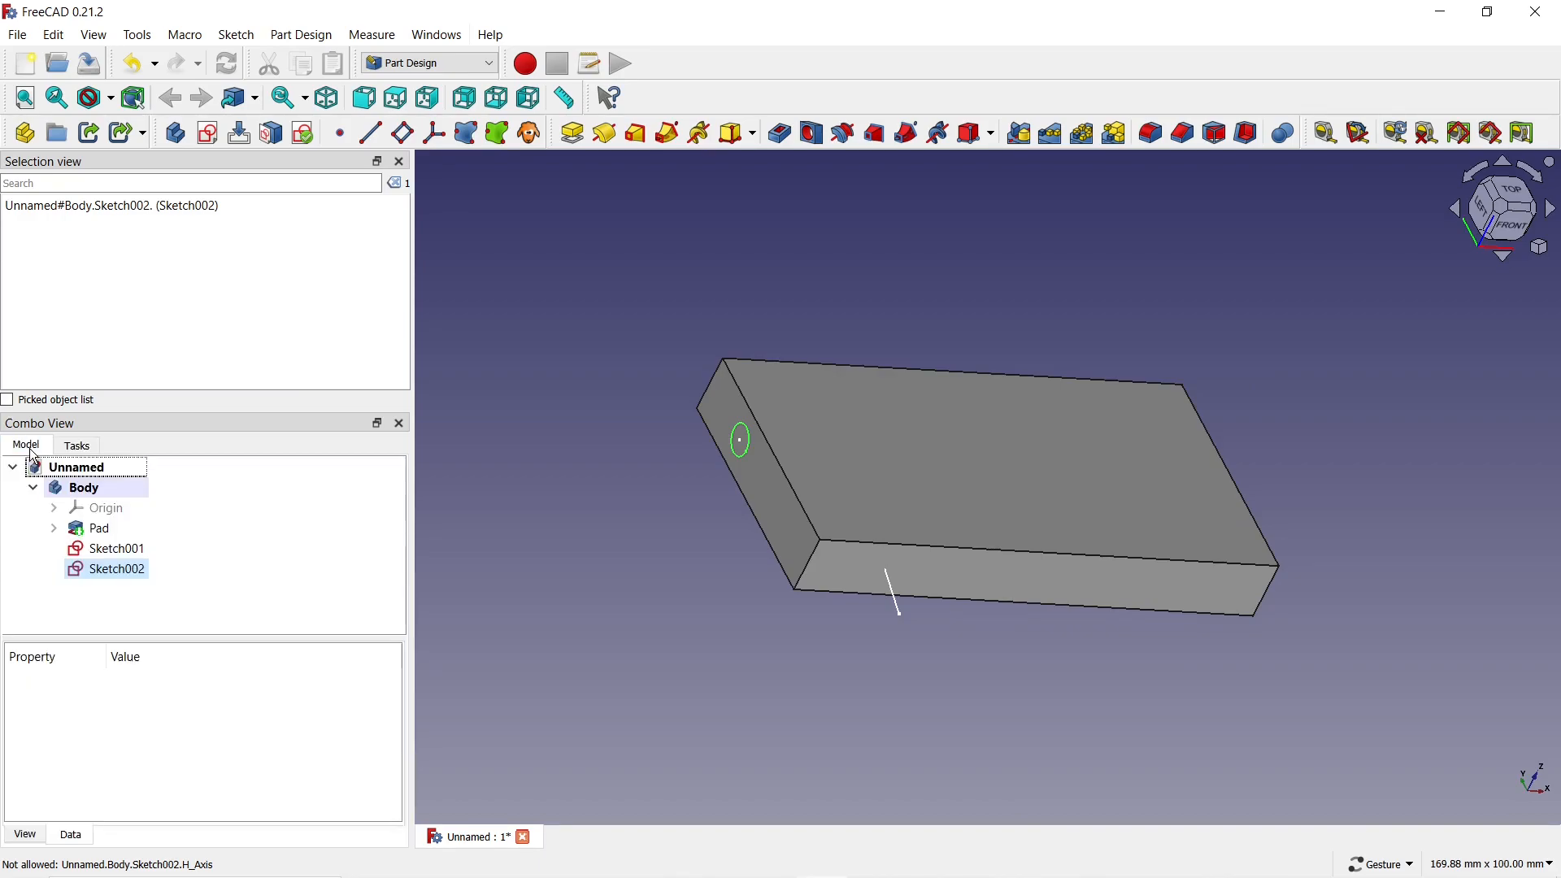
{"action": "left_click", "coordinate": [108, 572]}
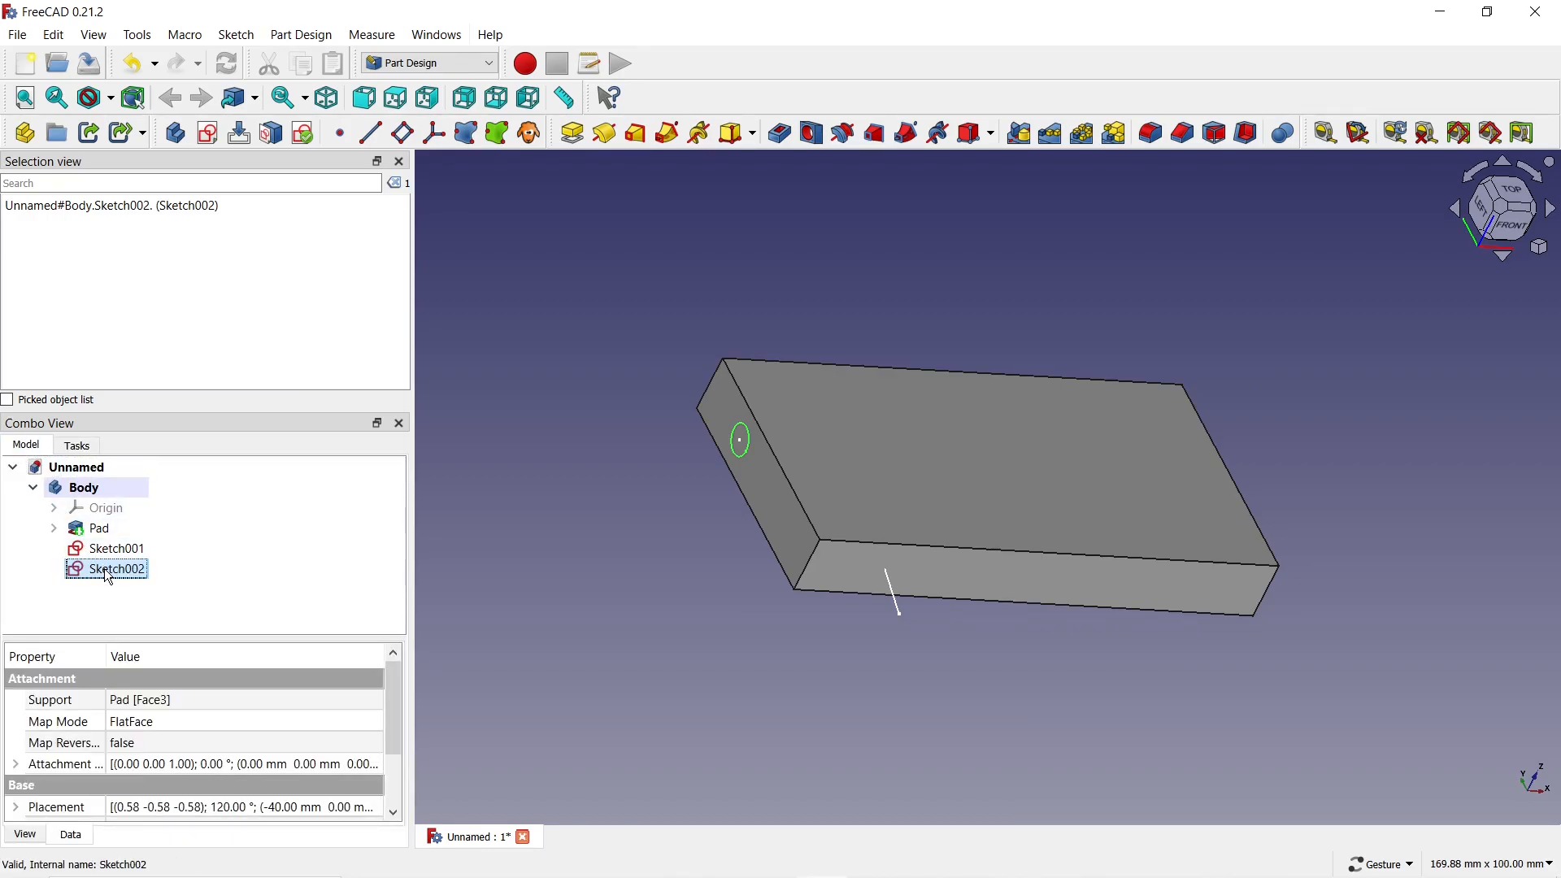
{"action": "left_click", "coordinate": [130, 553], "text": "ctrl"}
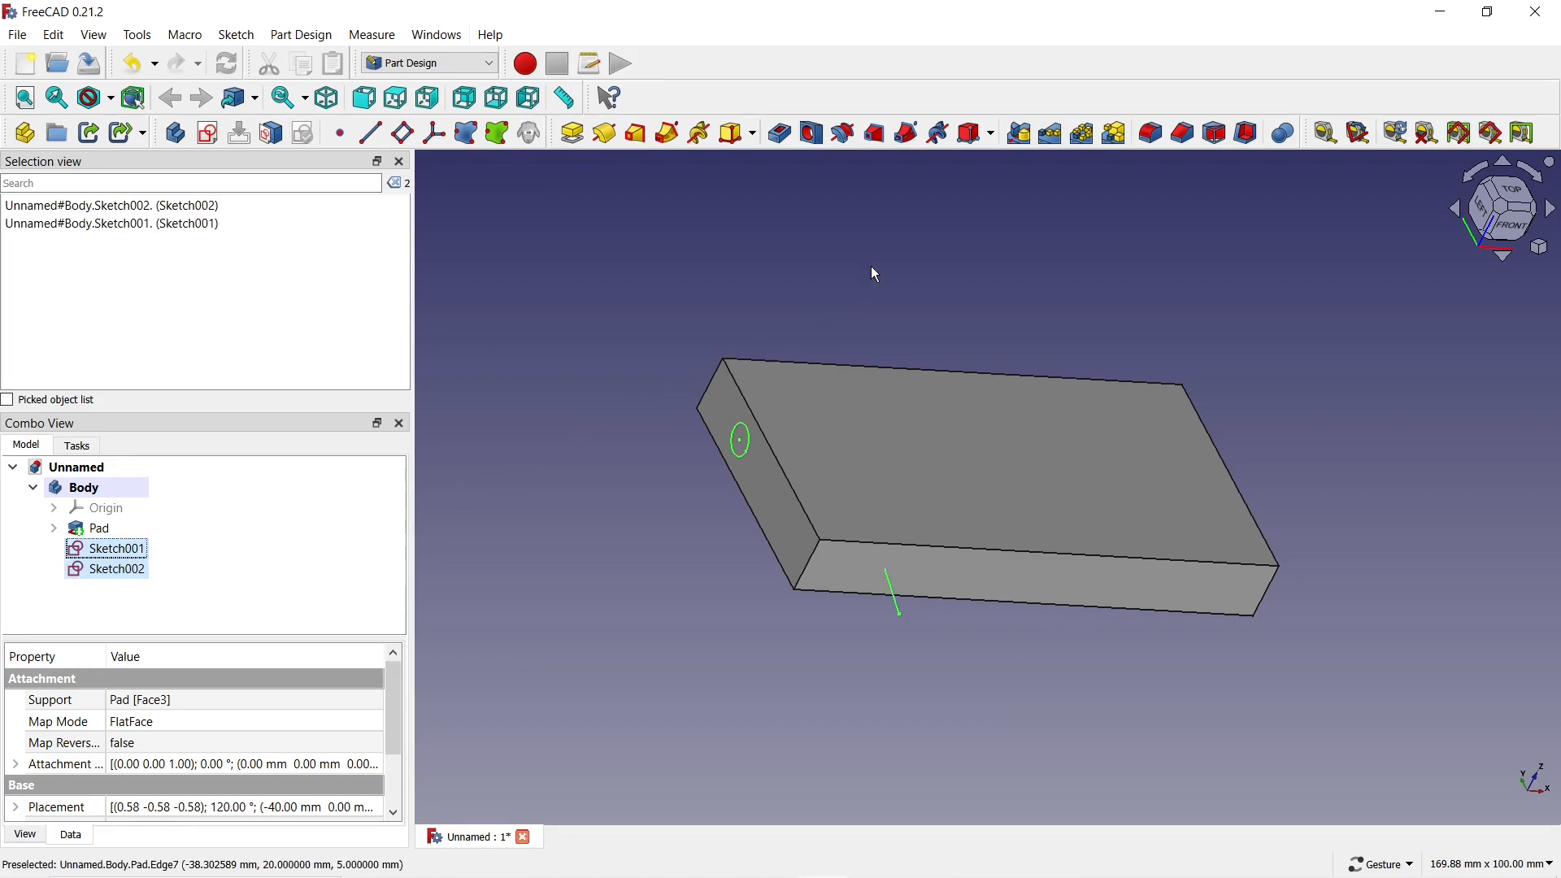
{"action": "left_click", "coordinate": [908, 134]}
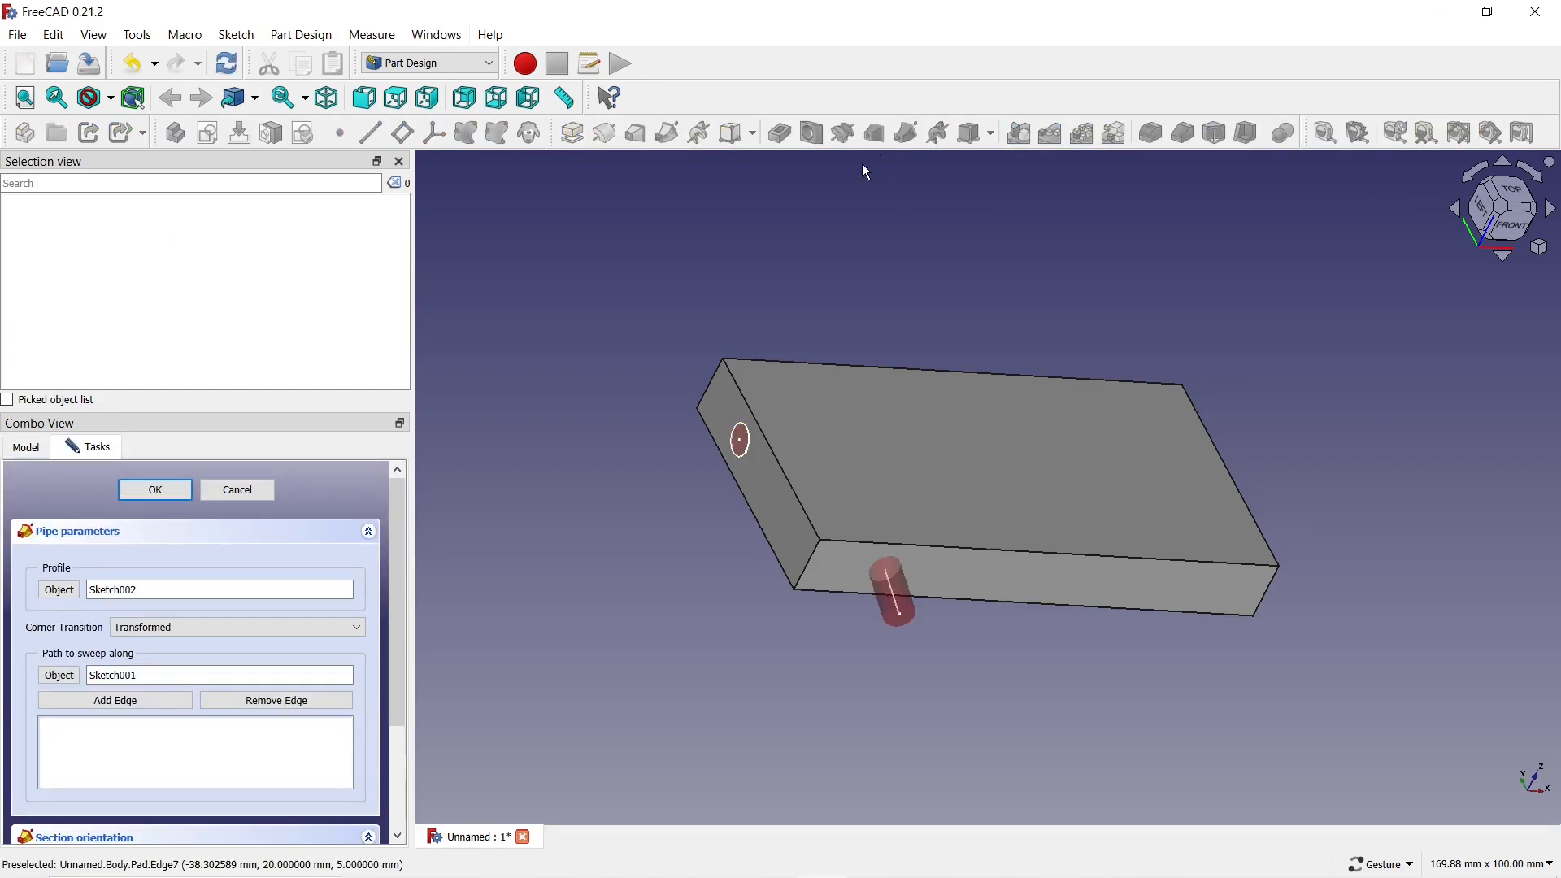
{"action": "left_click", "coordinate": [155, 492]}
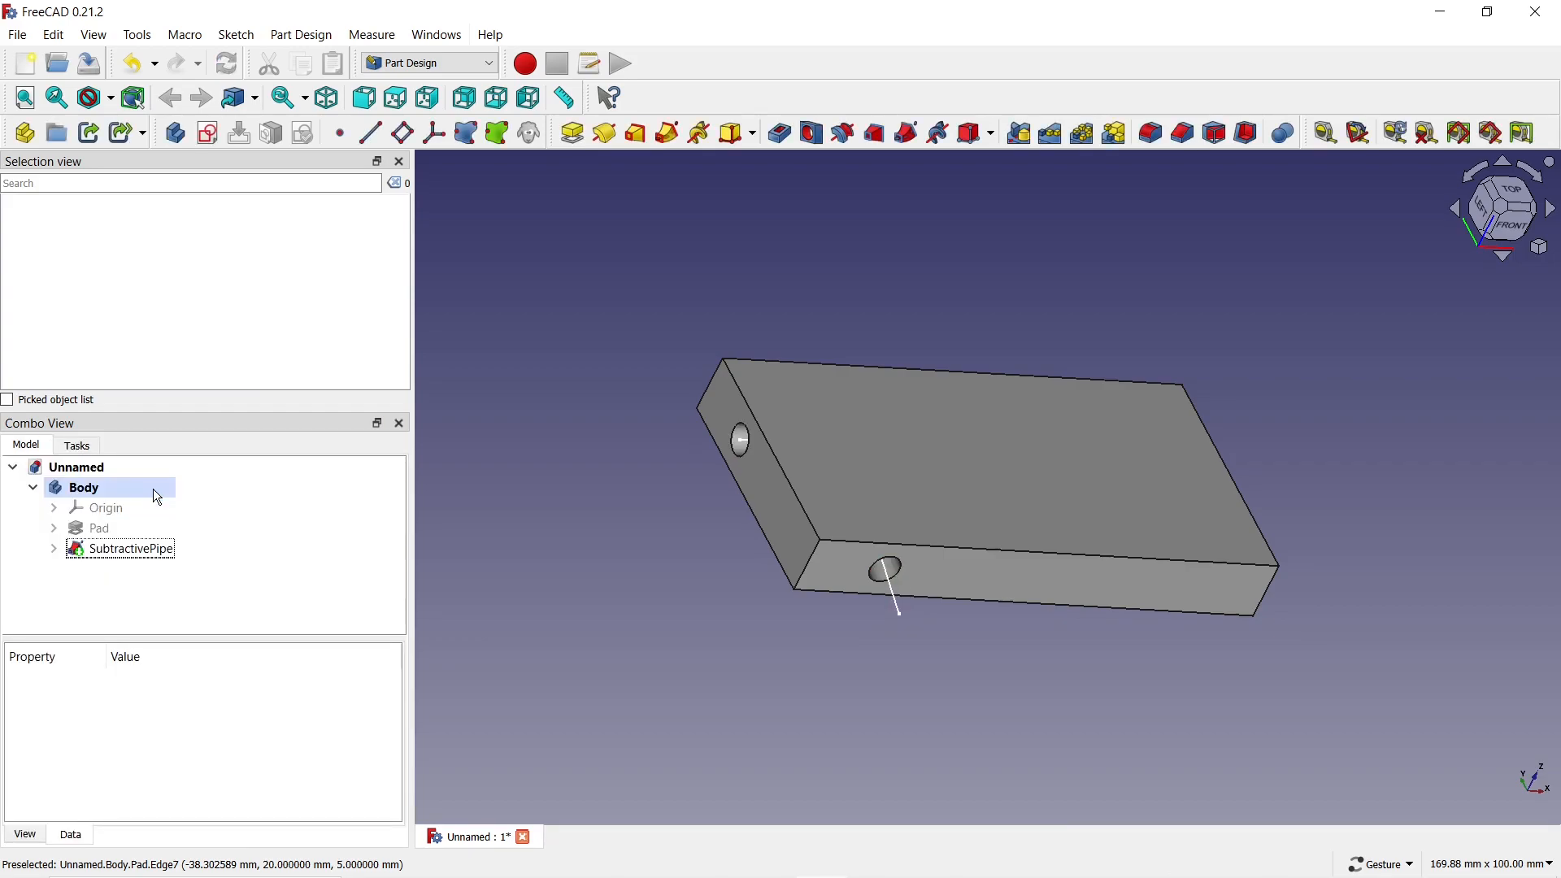
Hide the pipe's path sketch, Sketch001, by setting its Visibility property to false.
{"action": "left_click", "coordinate": [53, 550]}
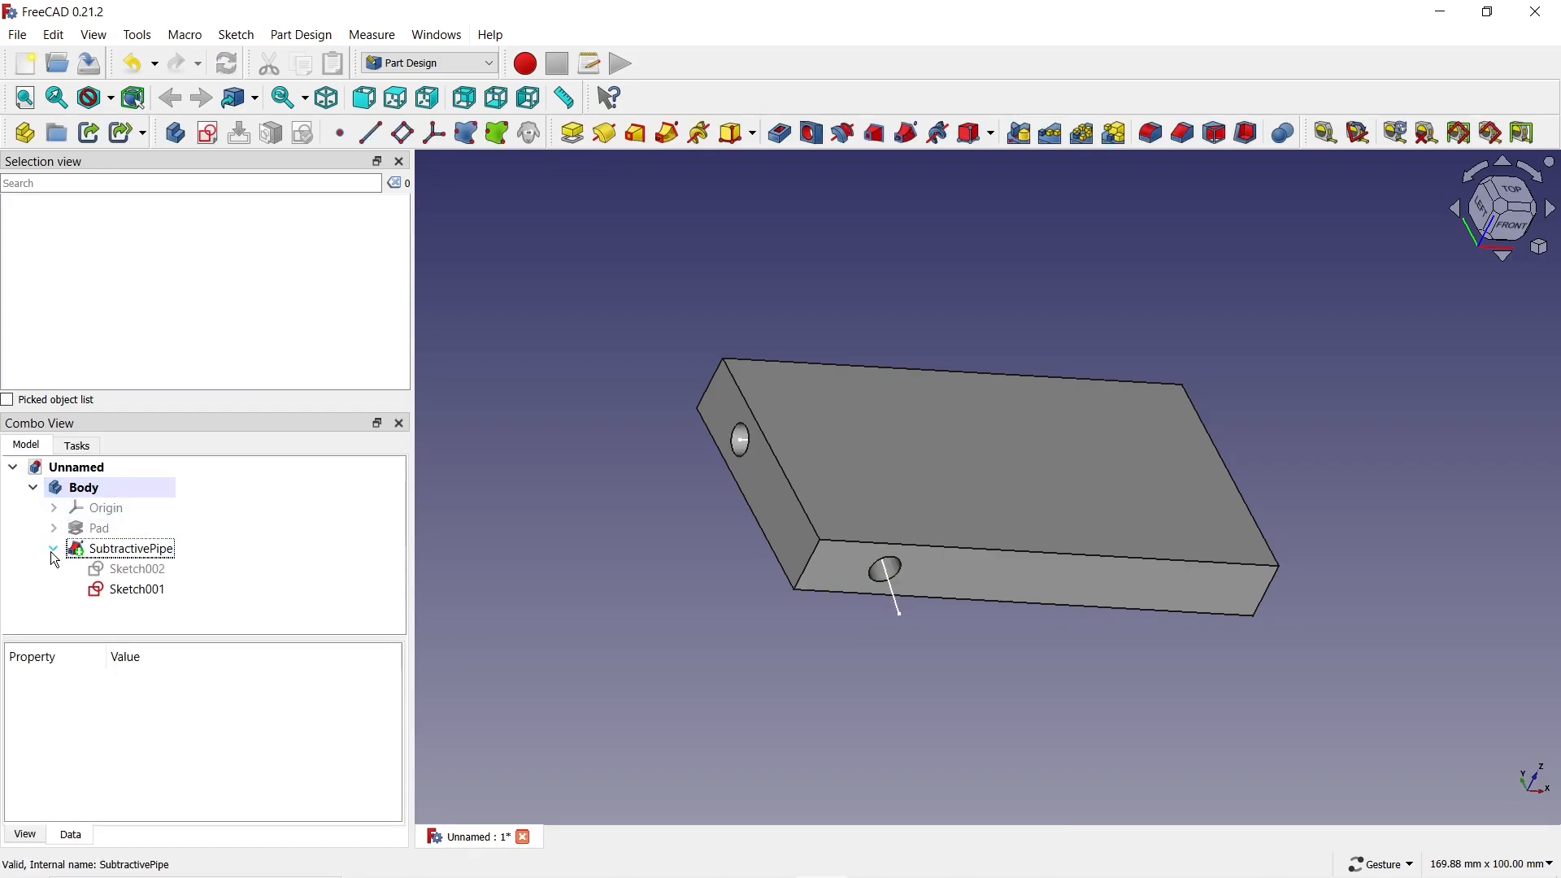
{"action": "left_click", "coordinate": [122, 593]}
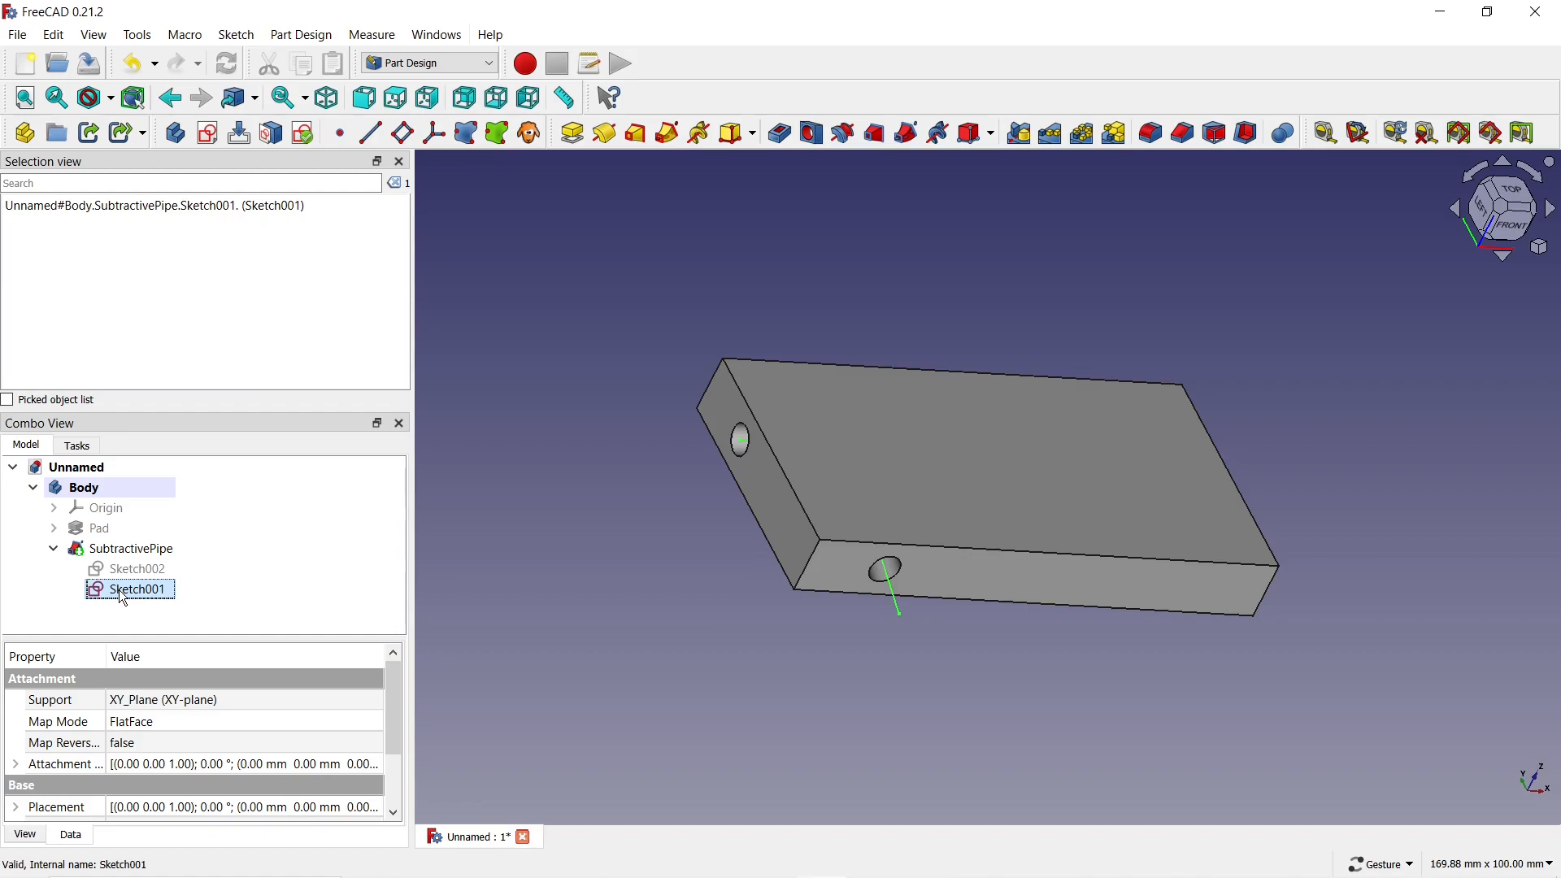
{"action": "left_click", "coordinate": [26, 837]}
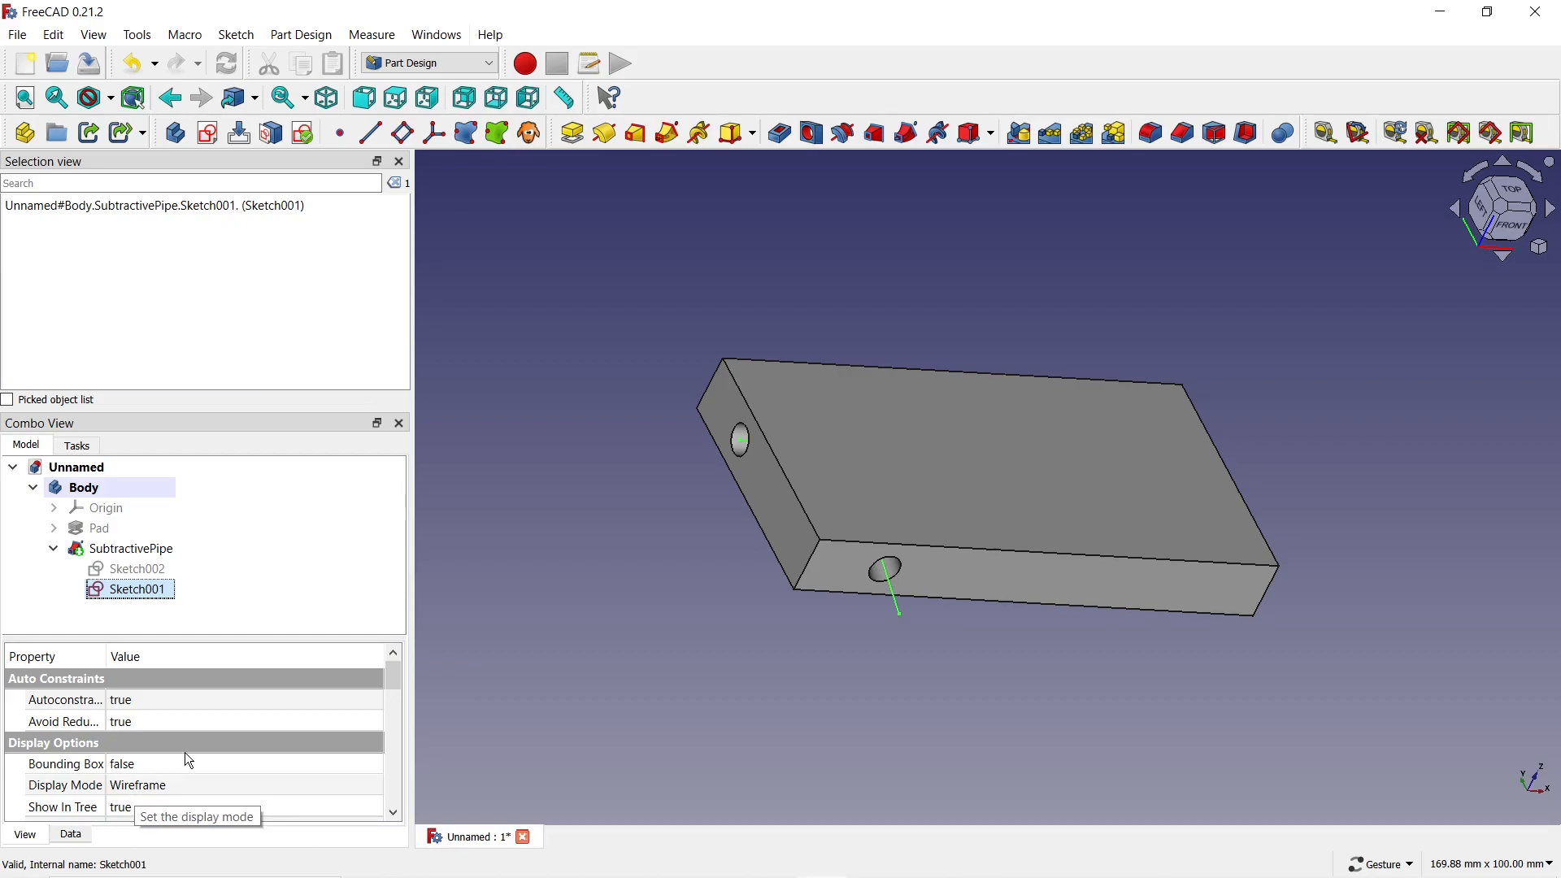
{"action": "scroll", "coordinate": [398, 675], "scroll_direction": "down", "scroll_amount": 3}
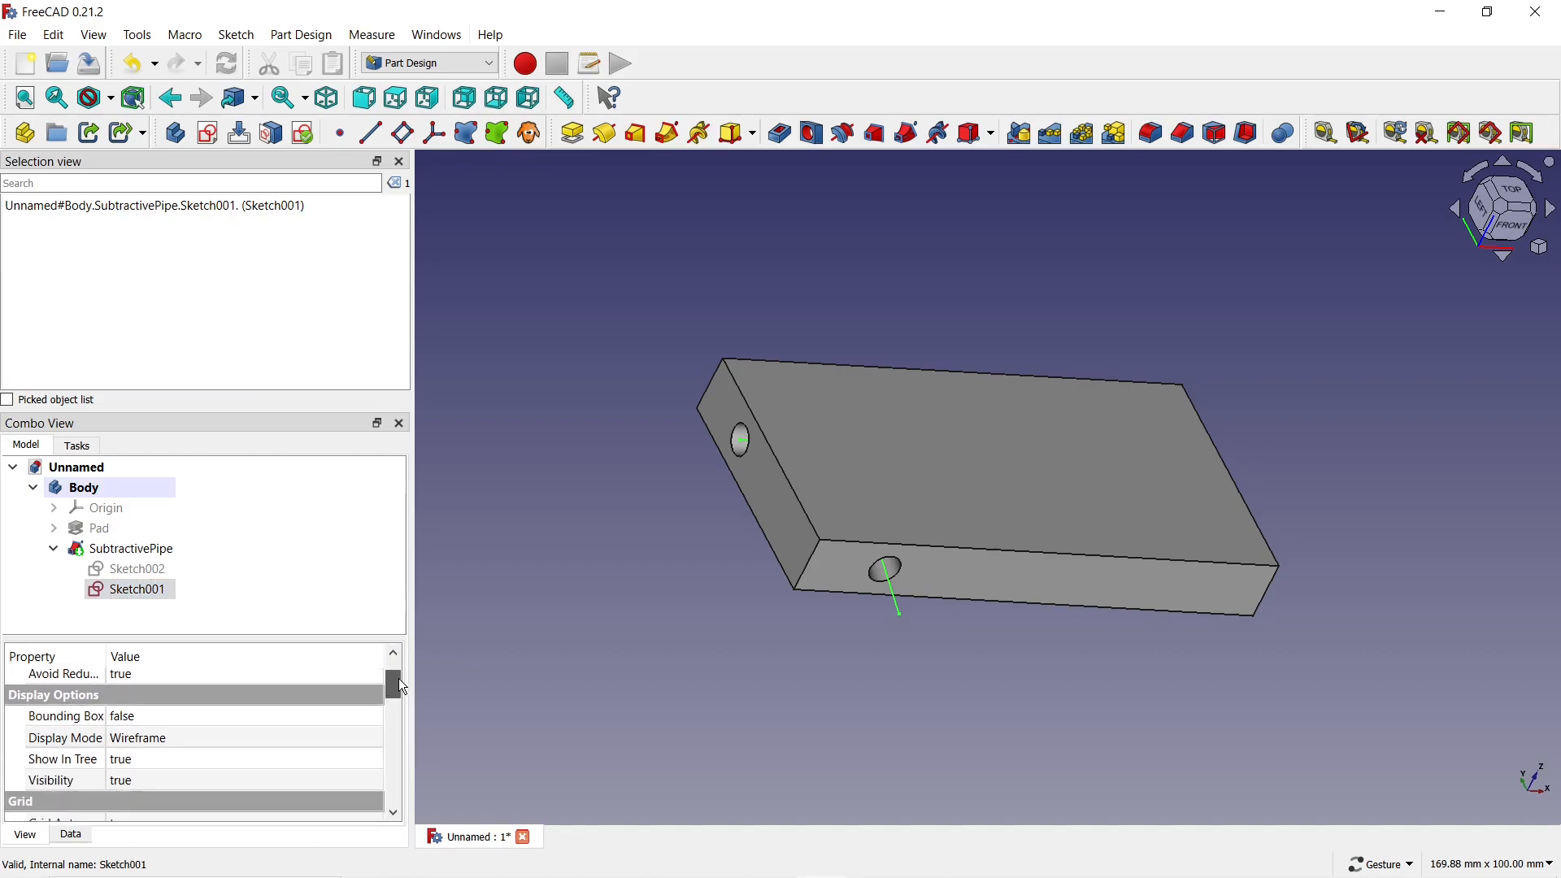
{"action": "left_click", "coordinate": [267, 773]}
{"action": "left_click", "coordinate": [267, 773]}
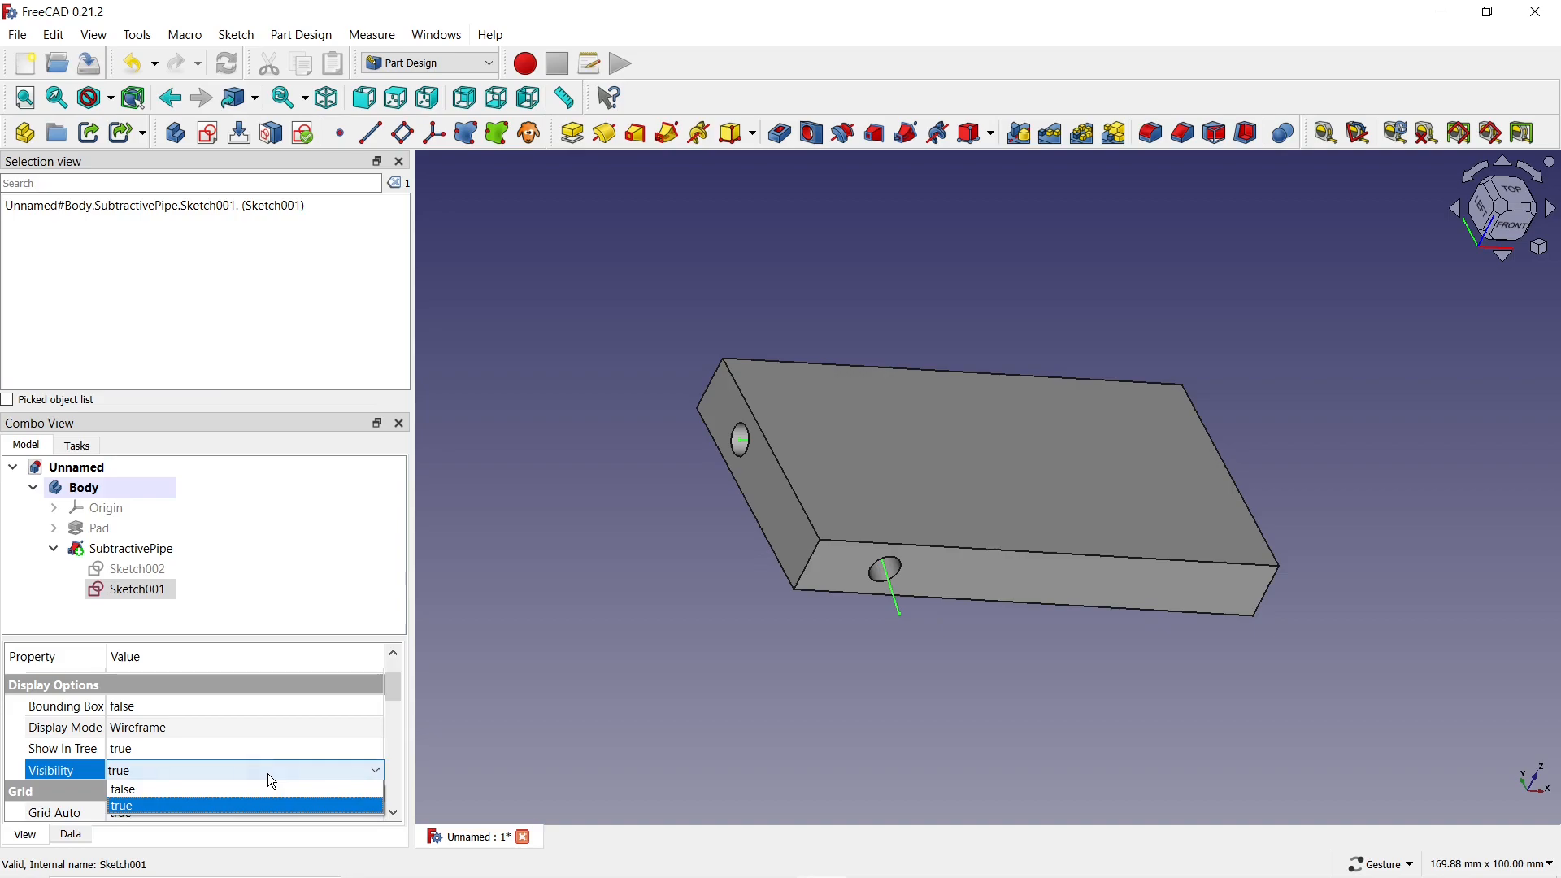
{"action": "left_click", "coordinate": [263, 791]}
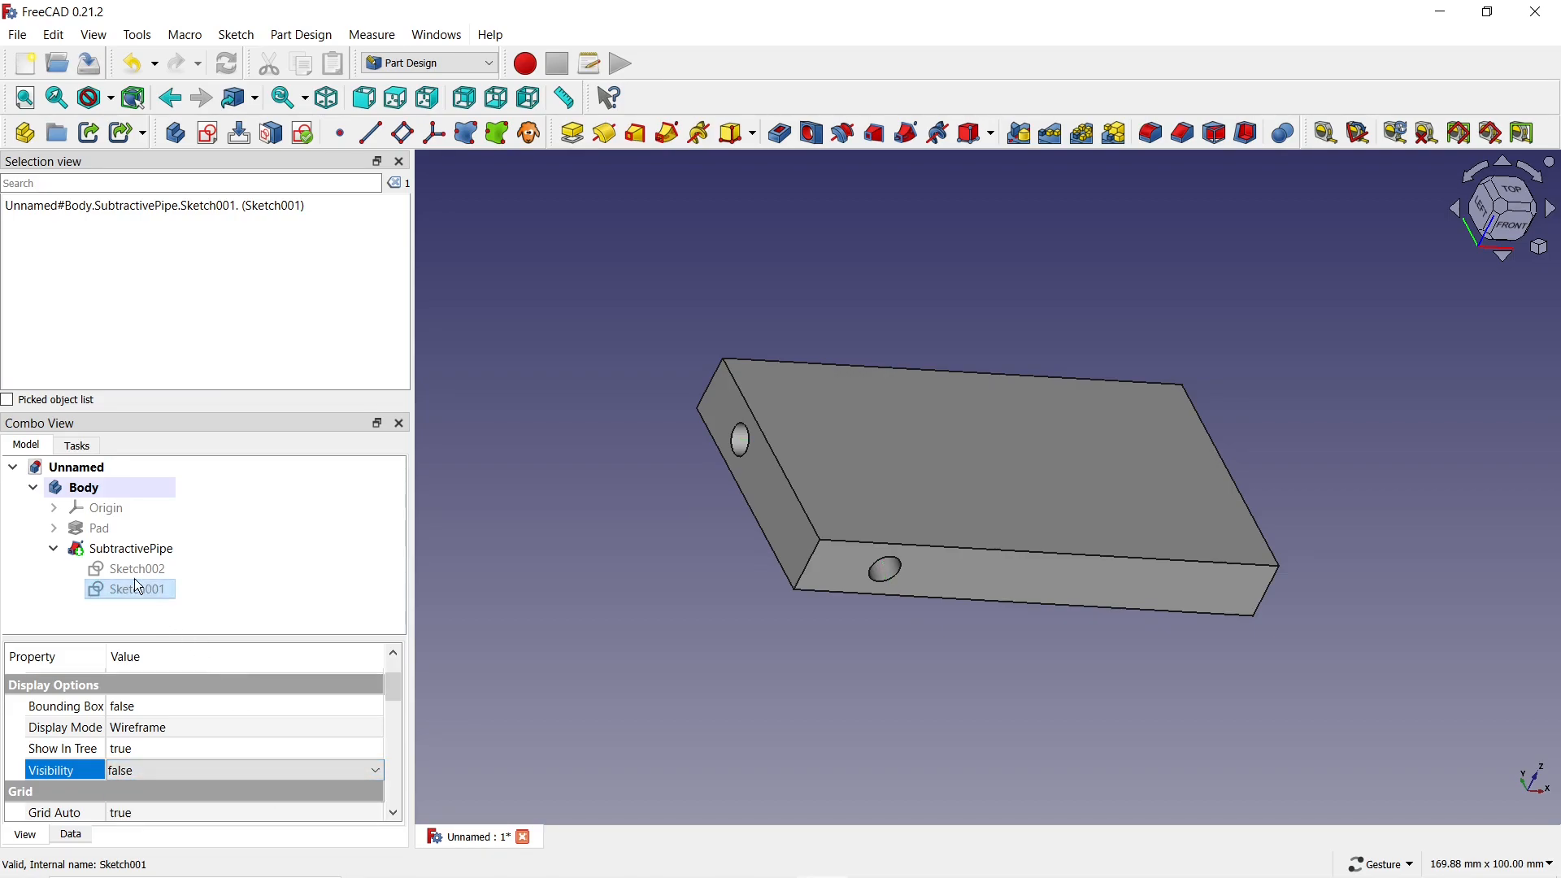
Set the body's appearance to Shaded display mode with a transparency of 50.
{"action": "left_click", "coordinate": [83, 487]}
{"action": "right_click", "coordinate": [83, 488]}
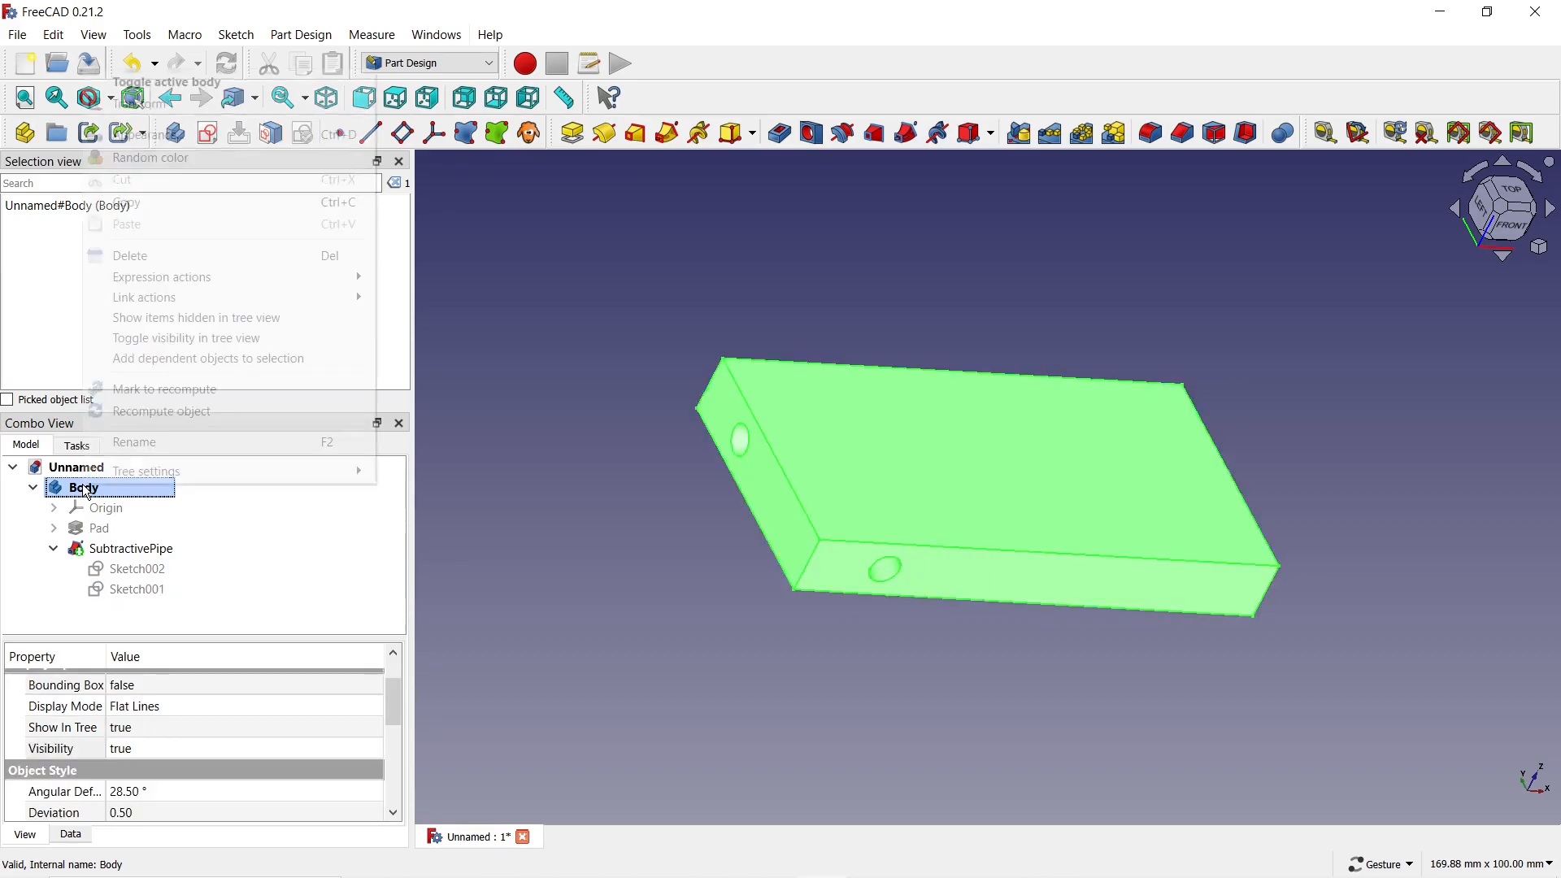
{"action": "left_click", "coordinate": [119, 137]}
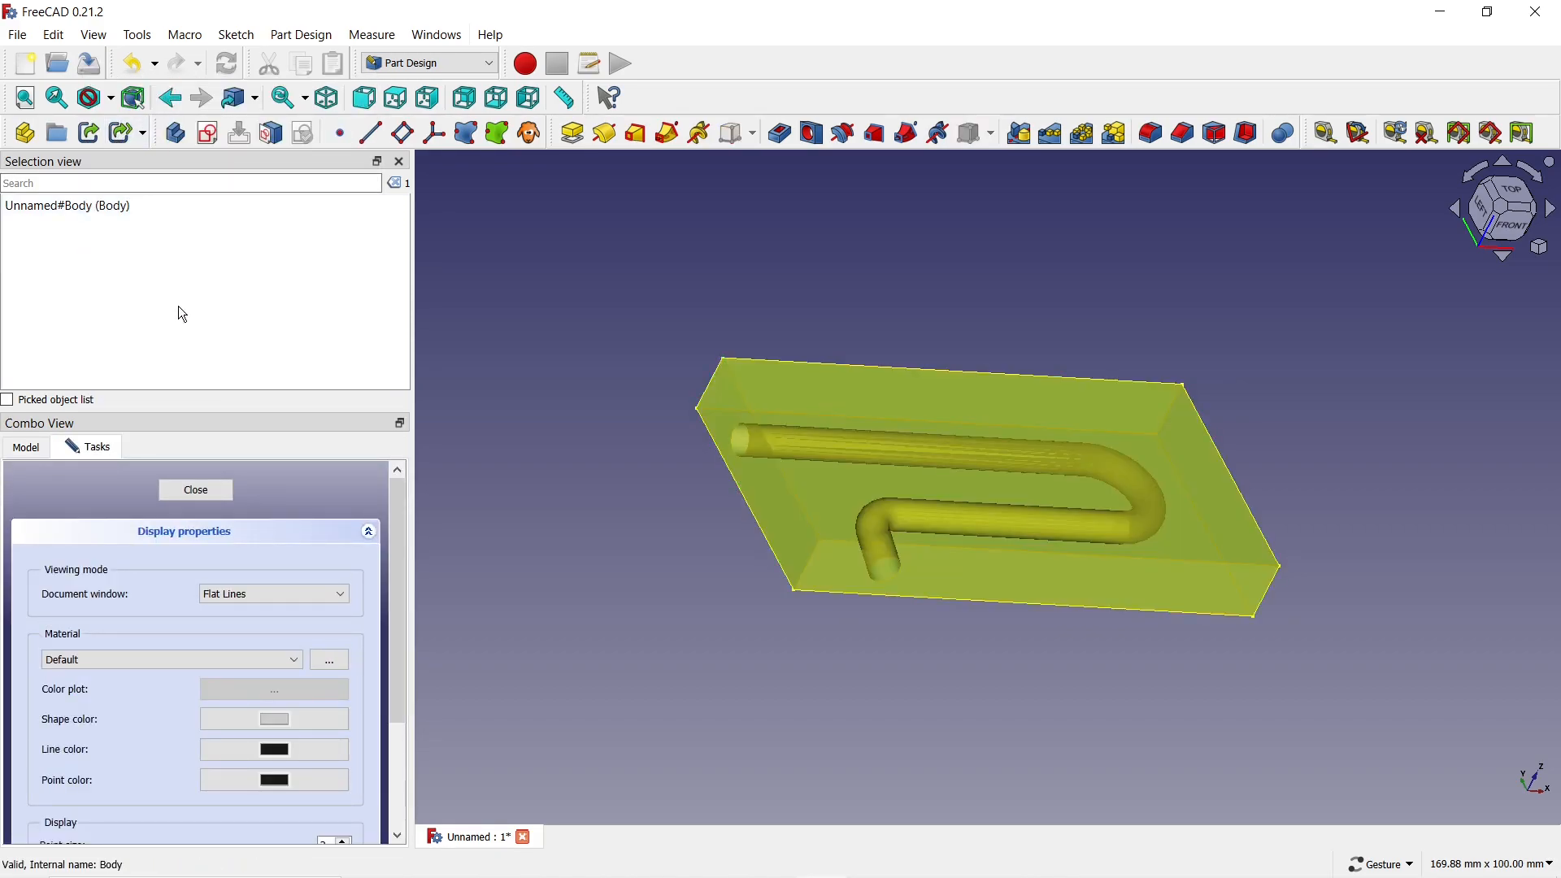
{"action": "left_click", "coordinate": [274, 594]}
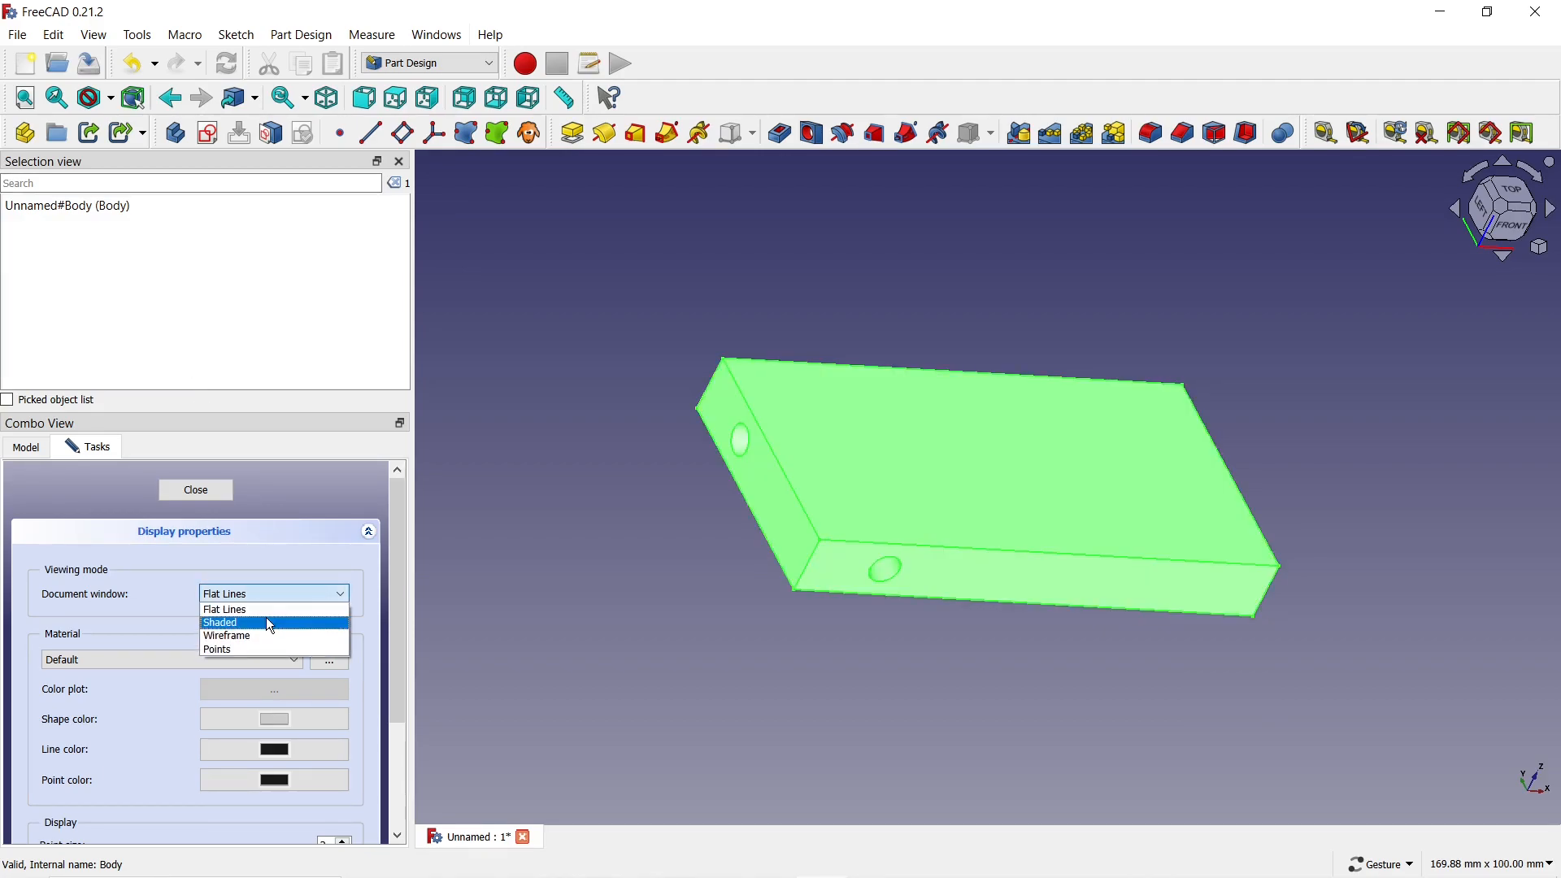
{"action": "left_click", "coordinate": [266, 618]}
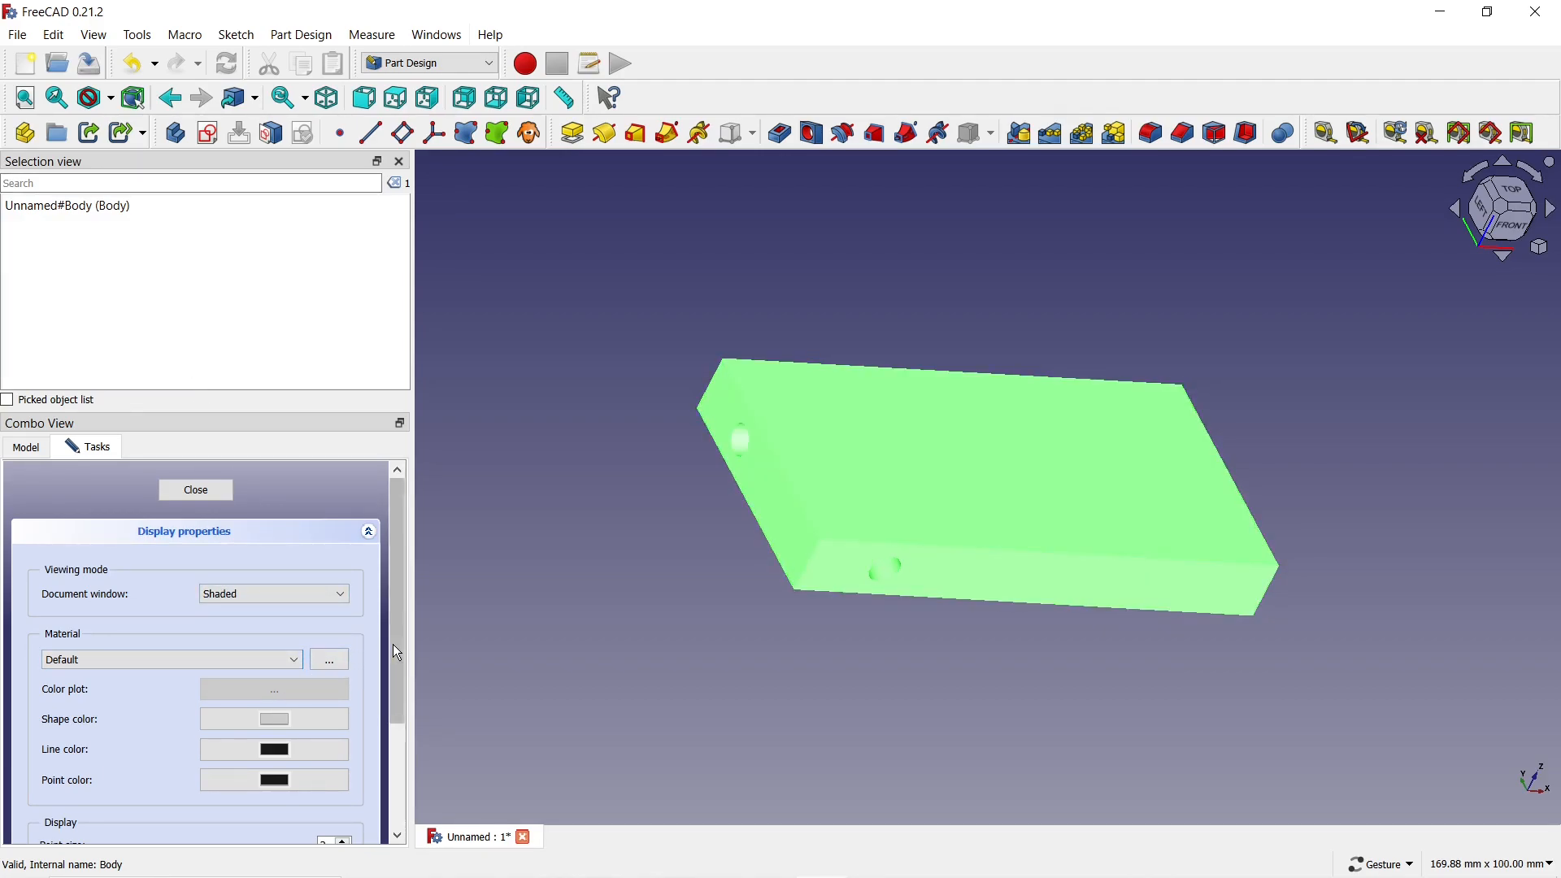
{"action": "left_click_drag", "start_coordinate": [397, 644], "coordinate": [413, 760]}
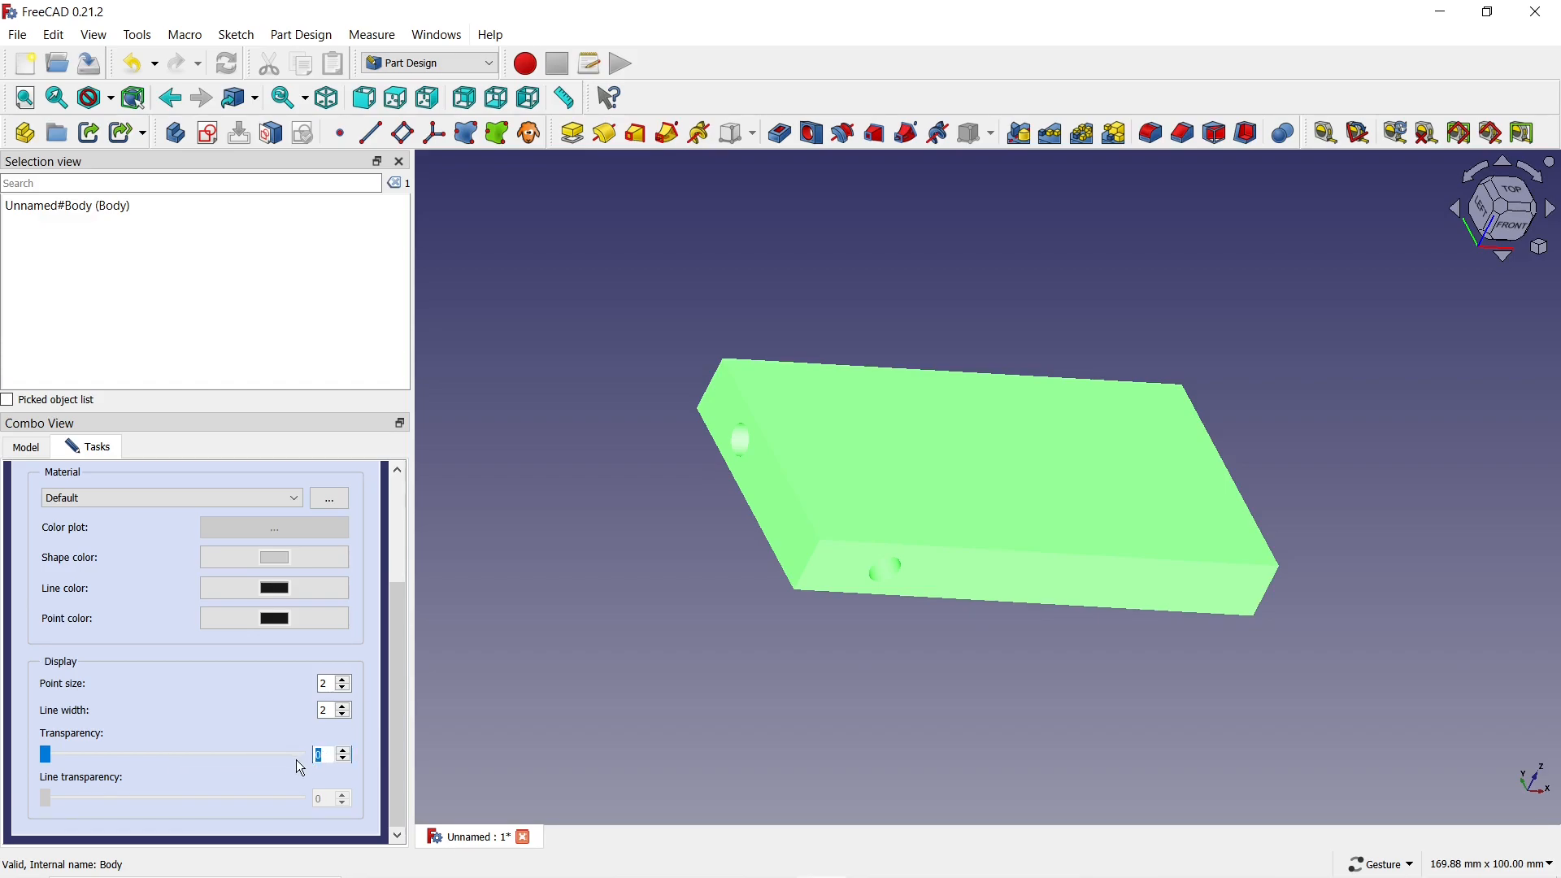
{"action": "type", "text": "50"}
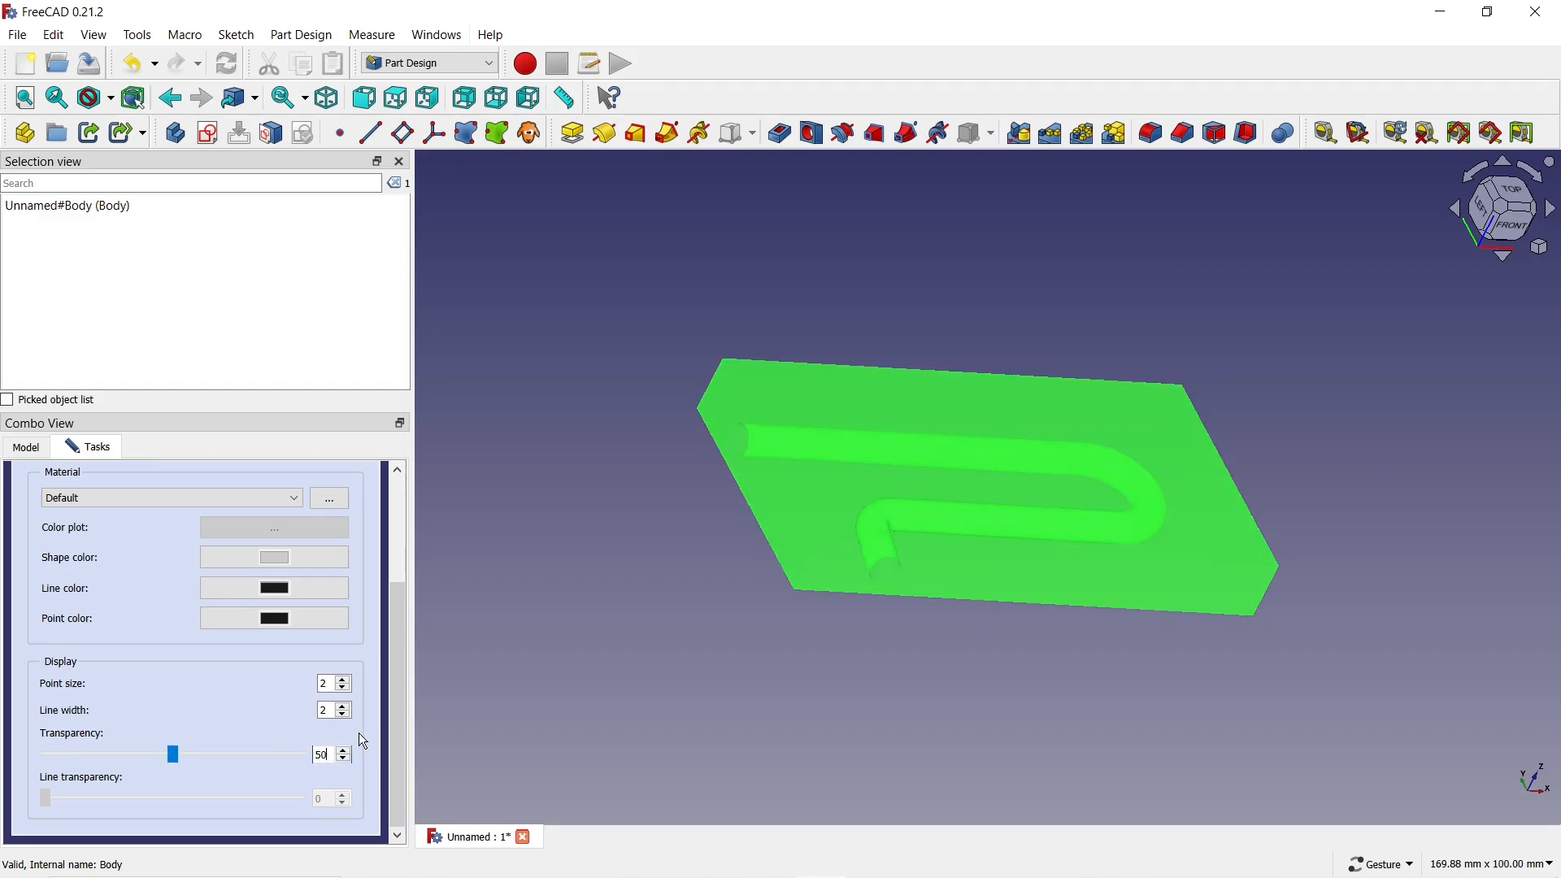
Change the body's shape color to bright green, close the display properties, and view the block from above.
{"action": "left_click_drag", "start_coordinate": [399, 714], "coordinate": [397, 633]}
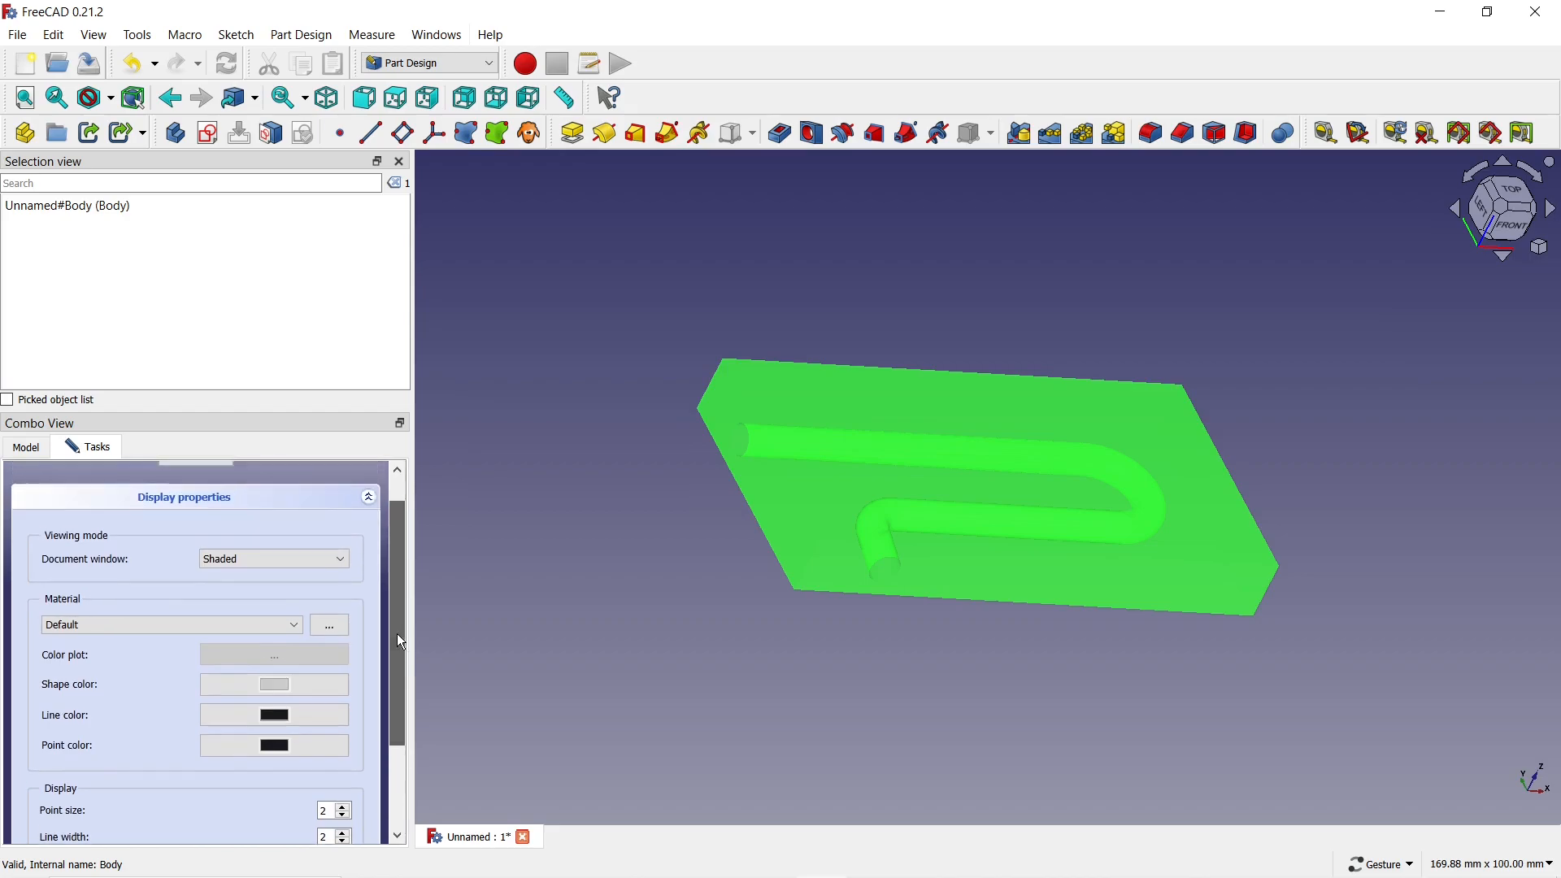
{"action": "left_click", "coordinate": [286, 684]}
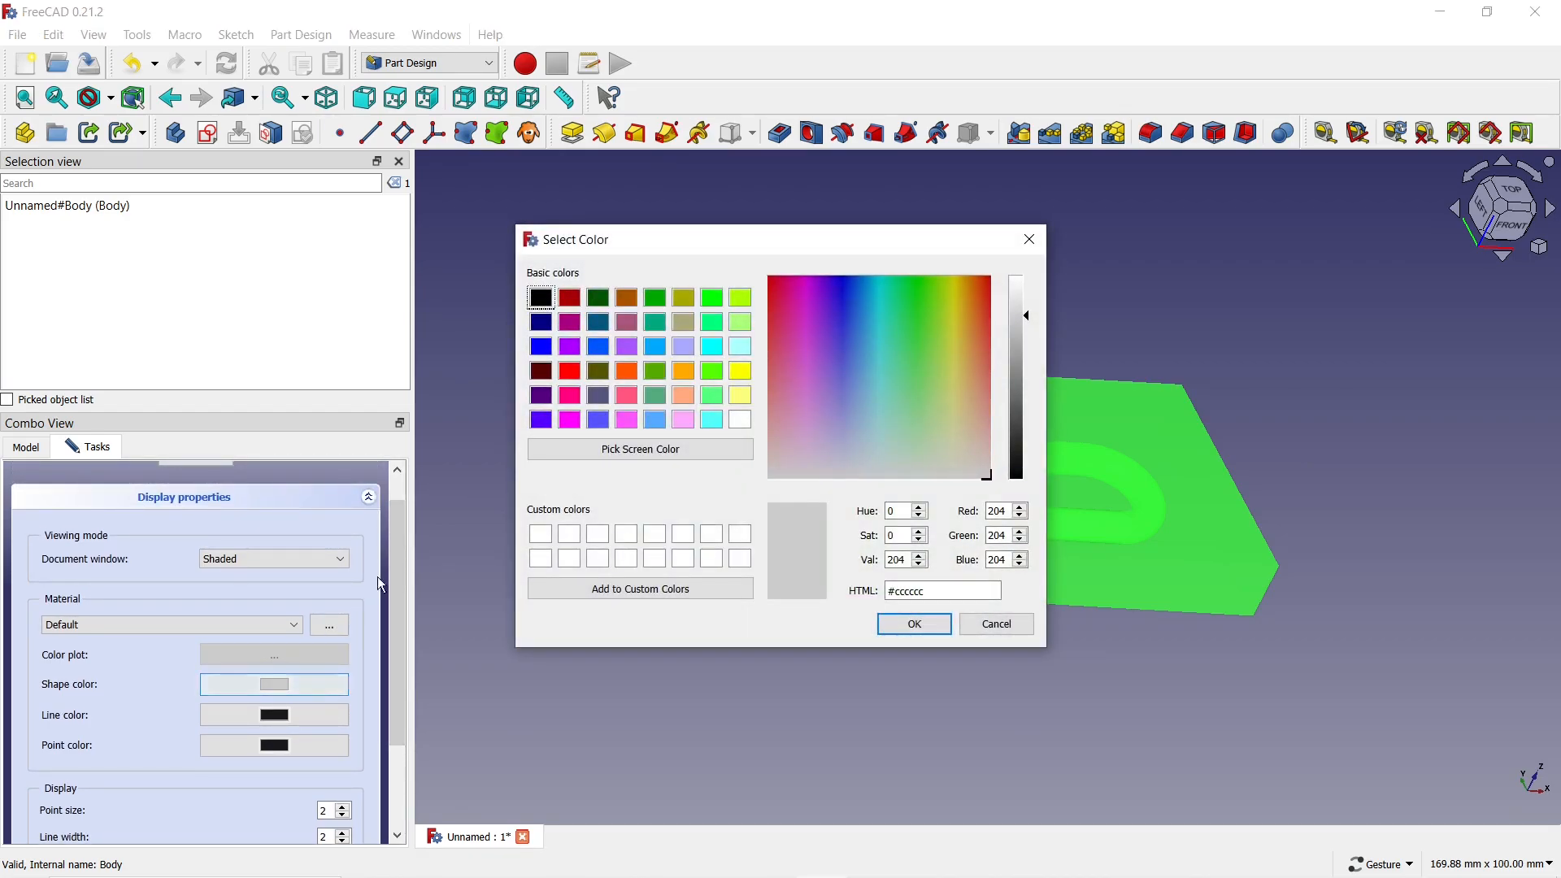
{"action": "left_click", "coordinate": [713, 300]}
{"action": "left_click", "coordinate": [894, 629]}
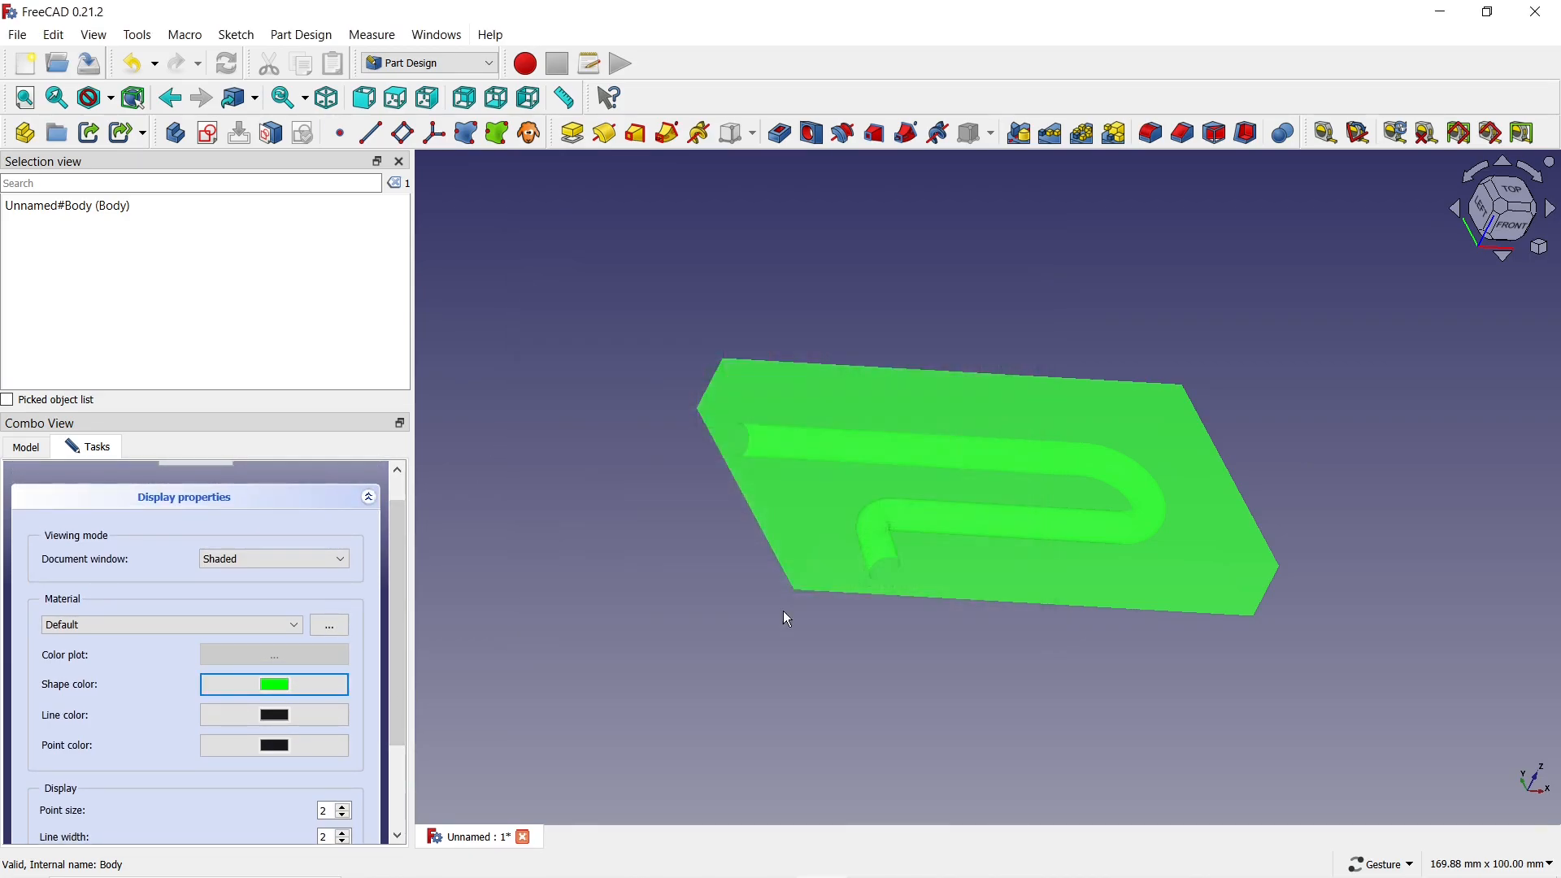
{"action": "scroll", "coordinate": [407, 553], "scroll_direction": "up", "scroll_amount": 2}
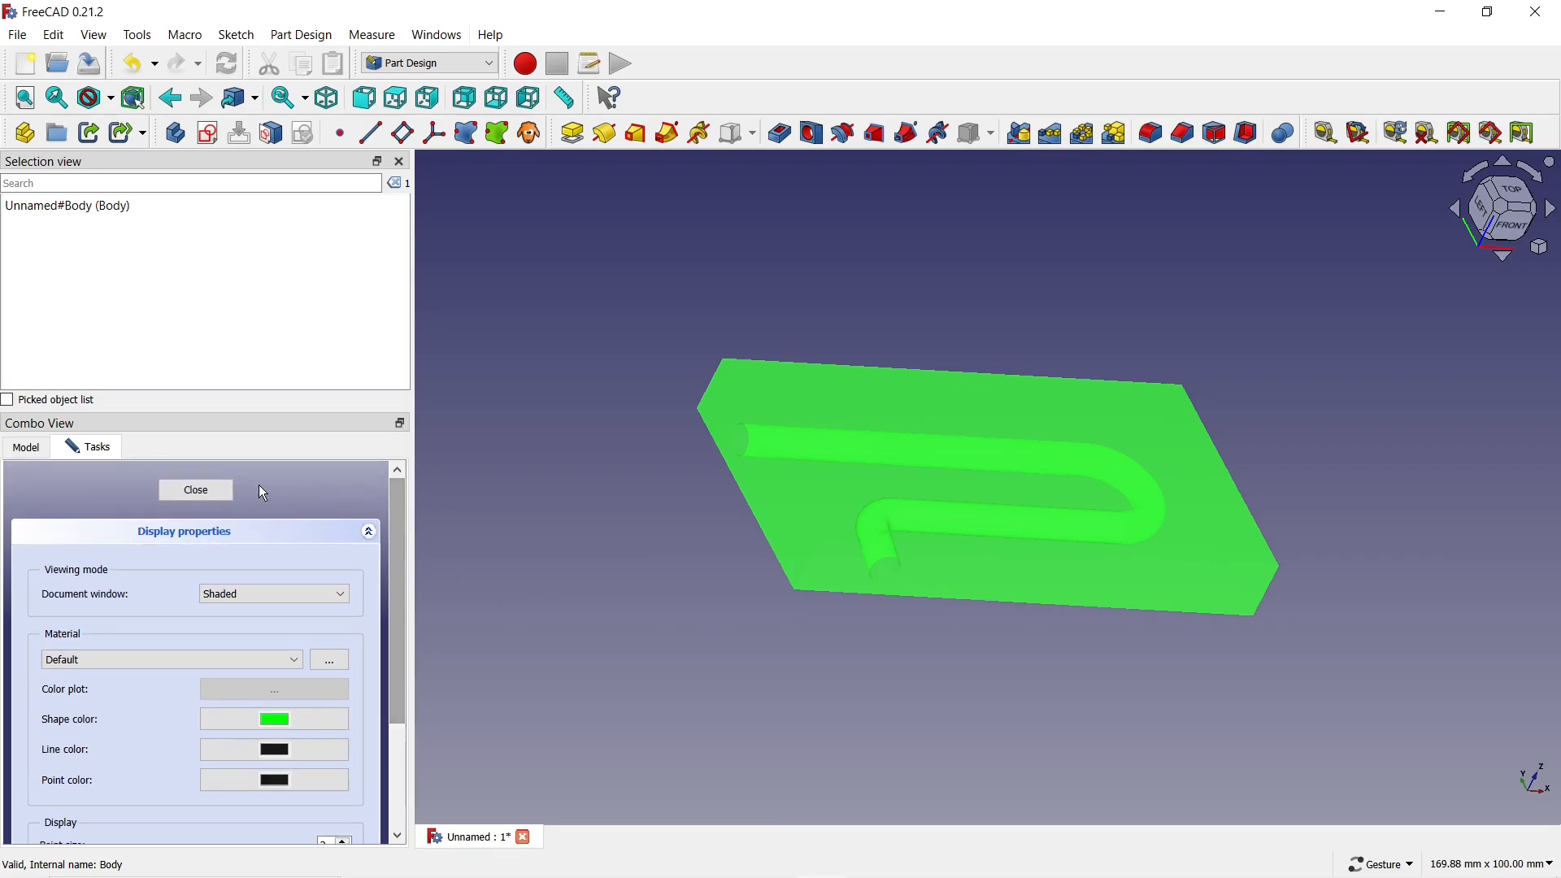
{"action": "left_click", "coordinate": [209, 489]}
{"action": "left_click", "coordinate": [665, 514]}
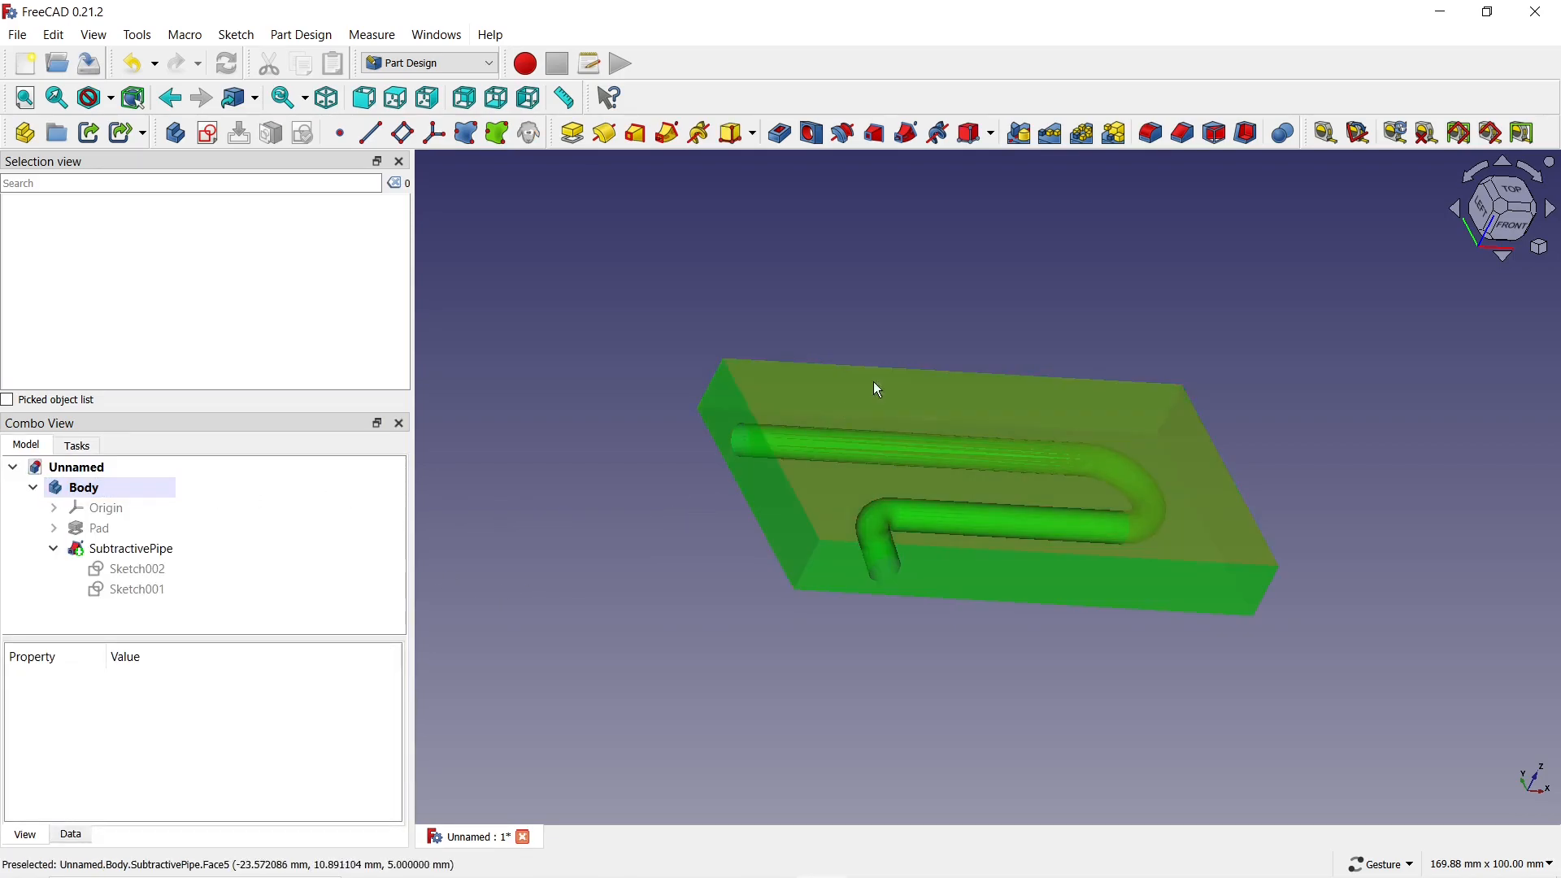
{"action": "left_click_drag", "start_coordinate": [1045, 265], "coordinate": [553, 640]}
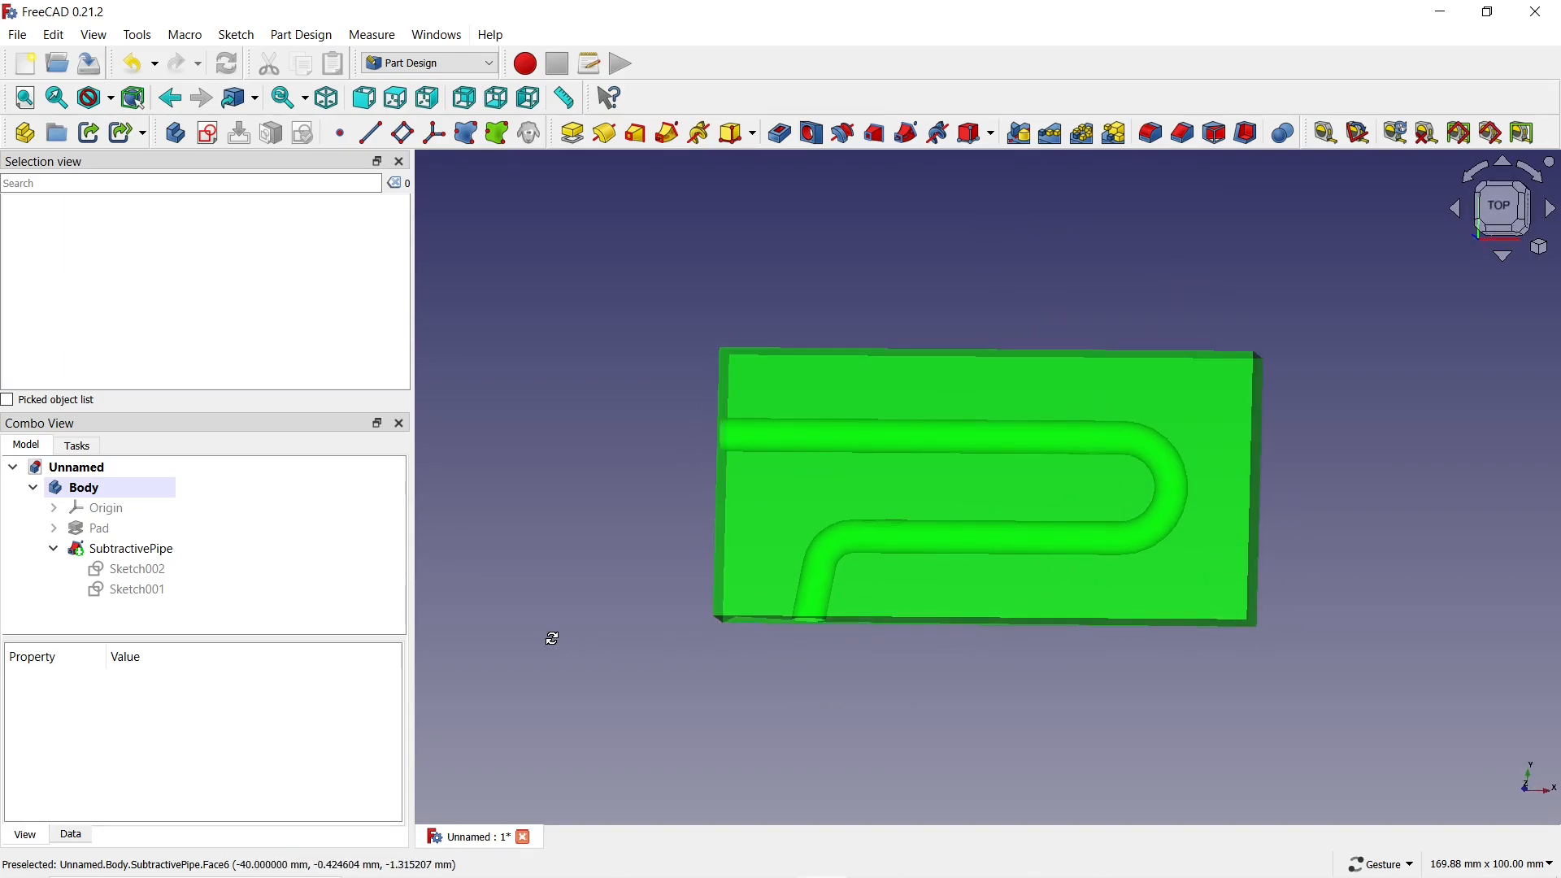